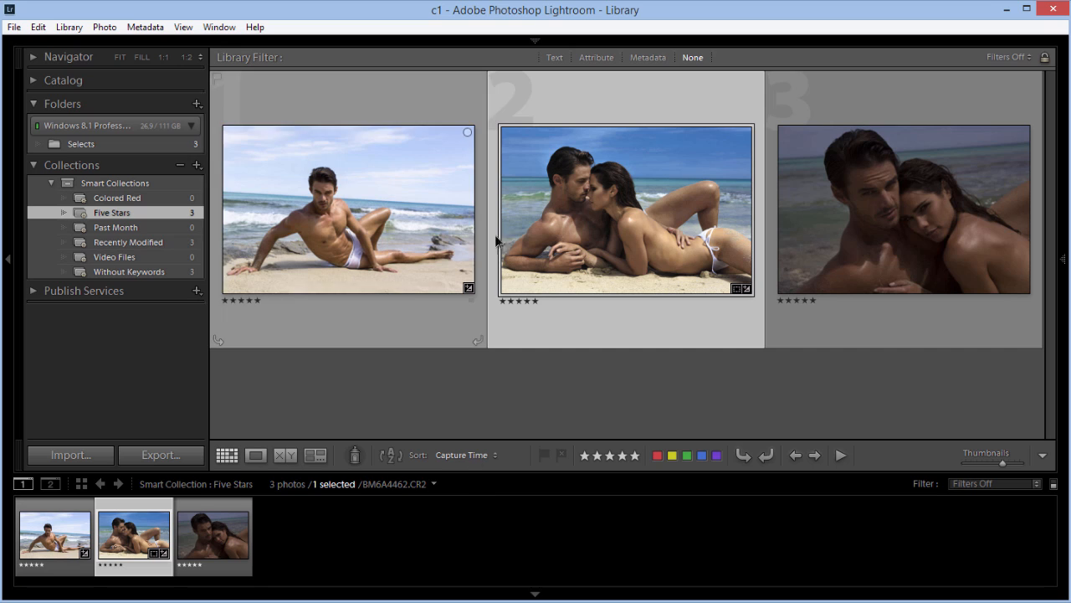
Switch to Capture One and open its About information.
mouse_move(541, 327)
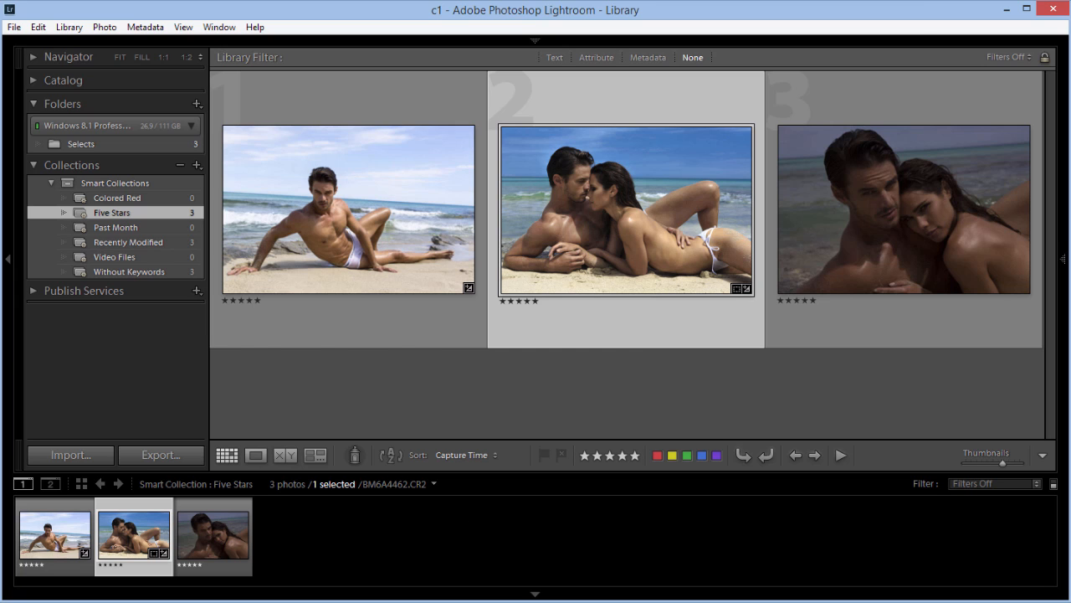
key("alt+Tab")
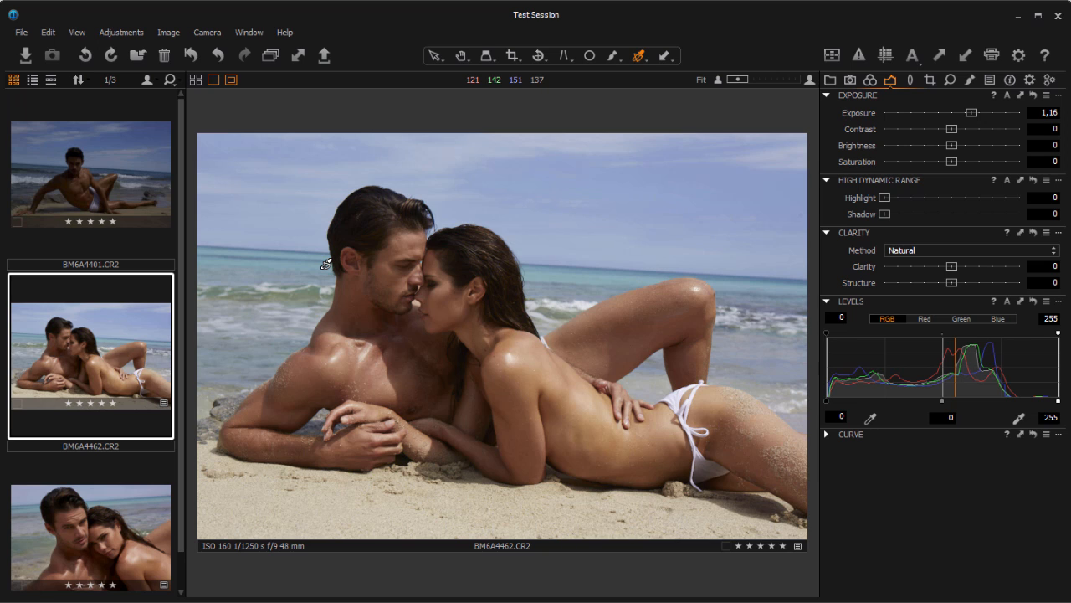
left_click(284, 31)
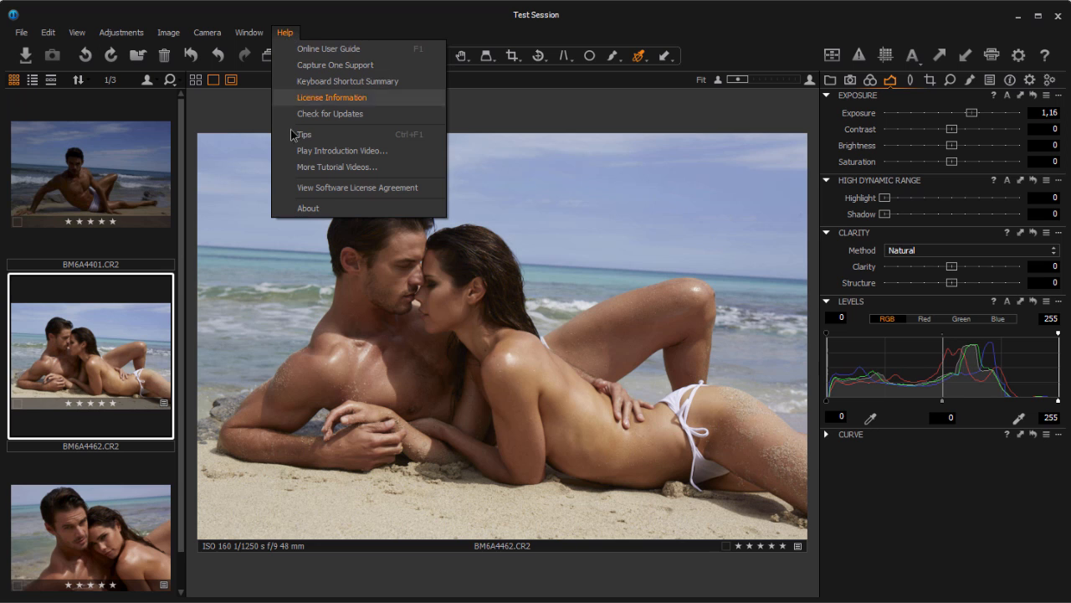
left_click(301, 211)
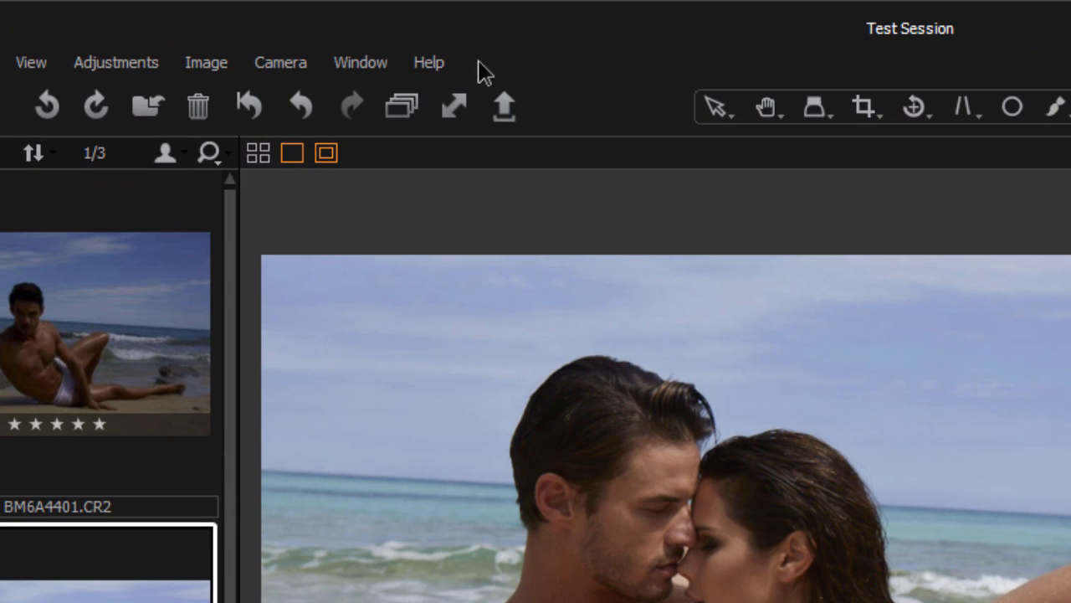
Open the software update settings from the update check and close the preferences again.
left_click(434, 63)
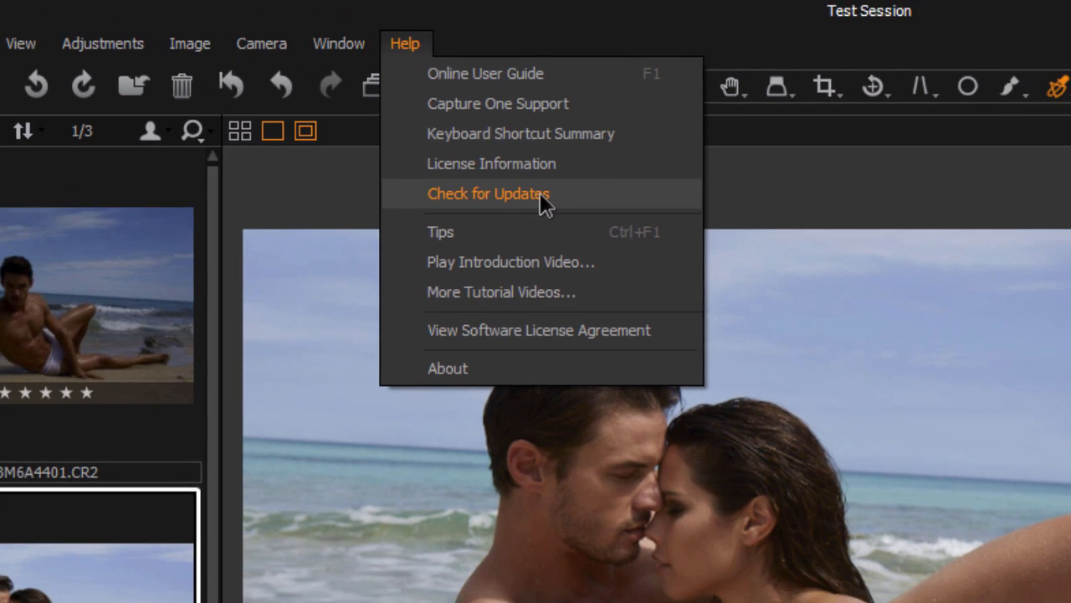
left_click(566, 218)
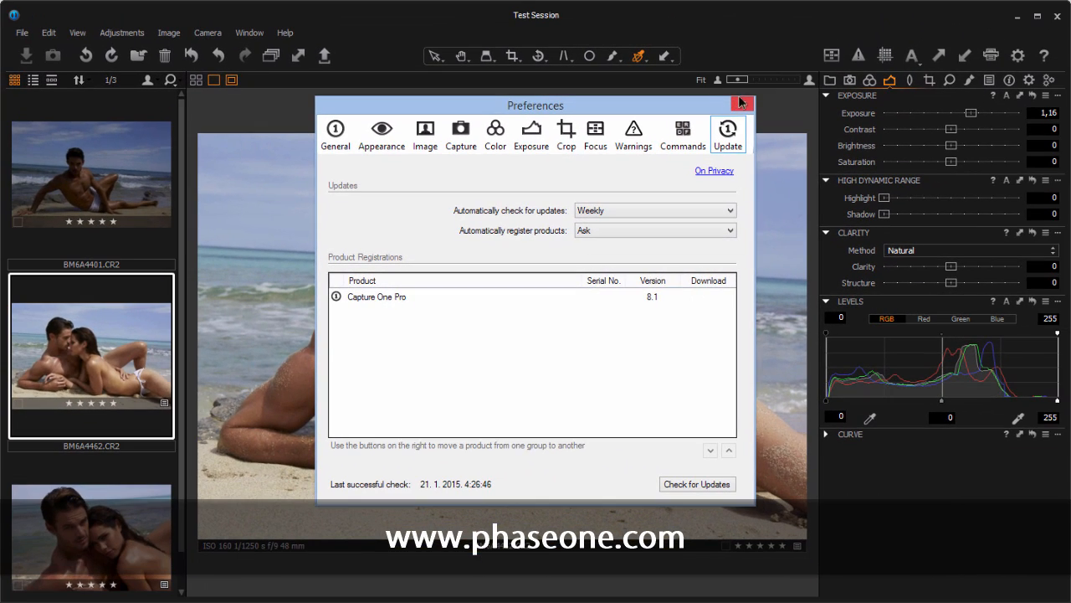
left_click(740, 103)
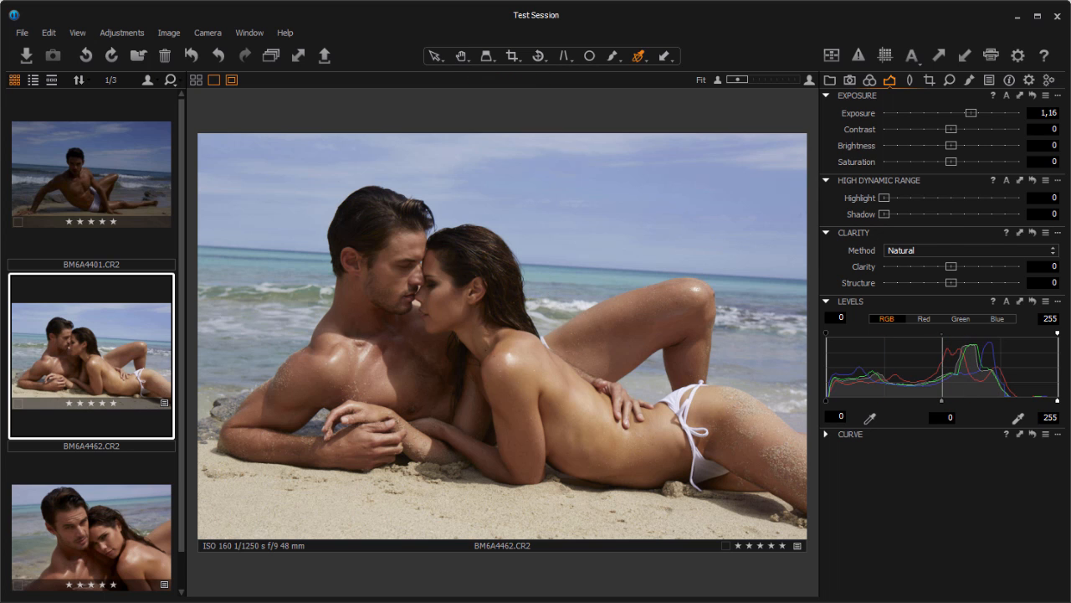
Compare the external editing options for the photo BM6A4462.CR2 in Lightroom and in Capture One.
key("alt+Tab")
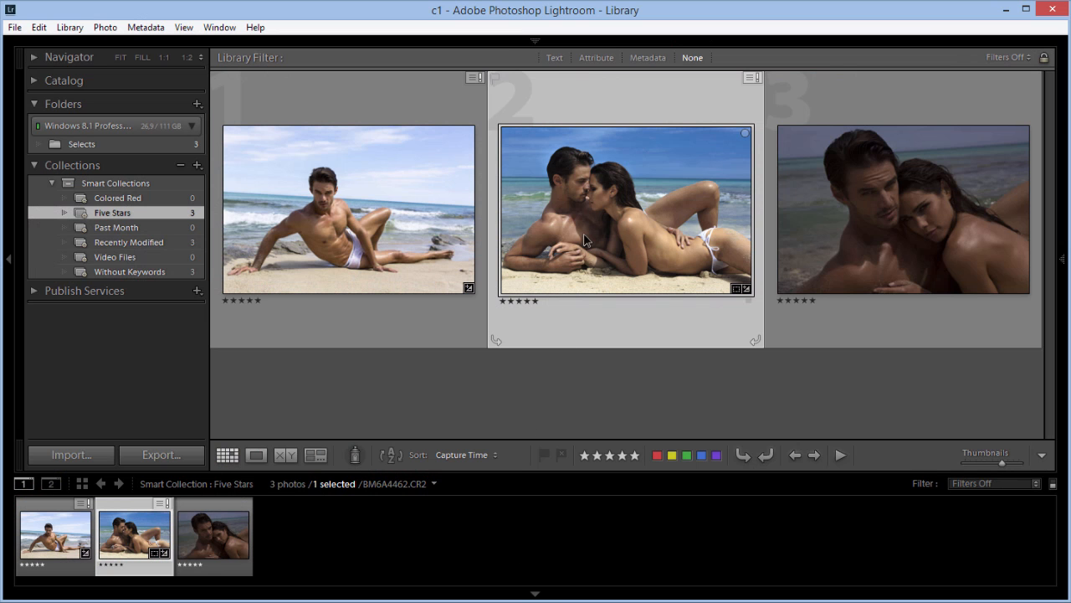
right_click(584, 245)
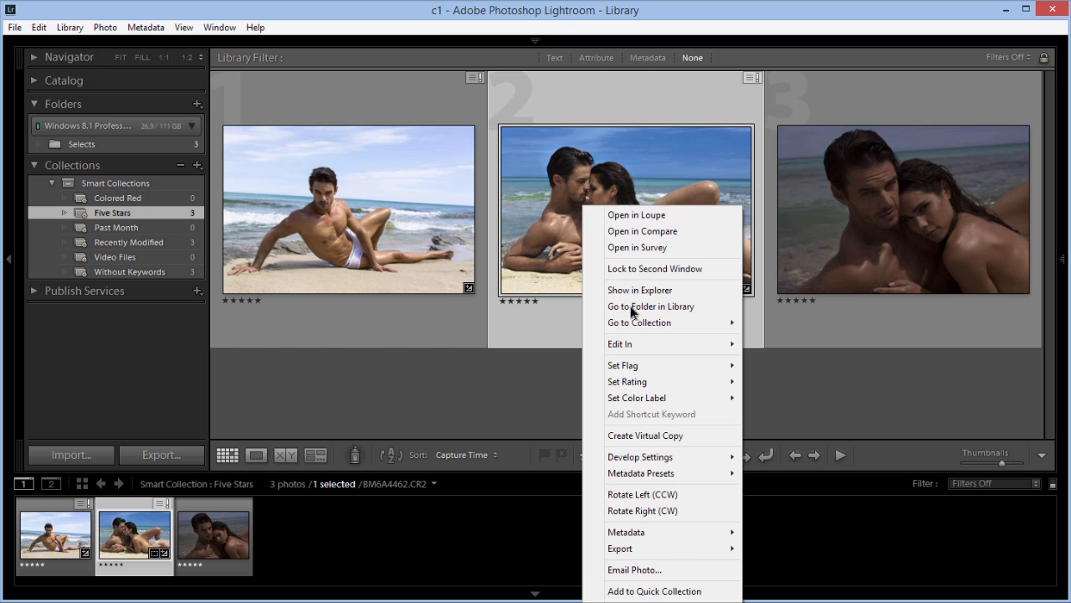
mouse_move(638, 346)
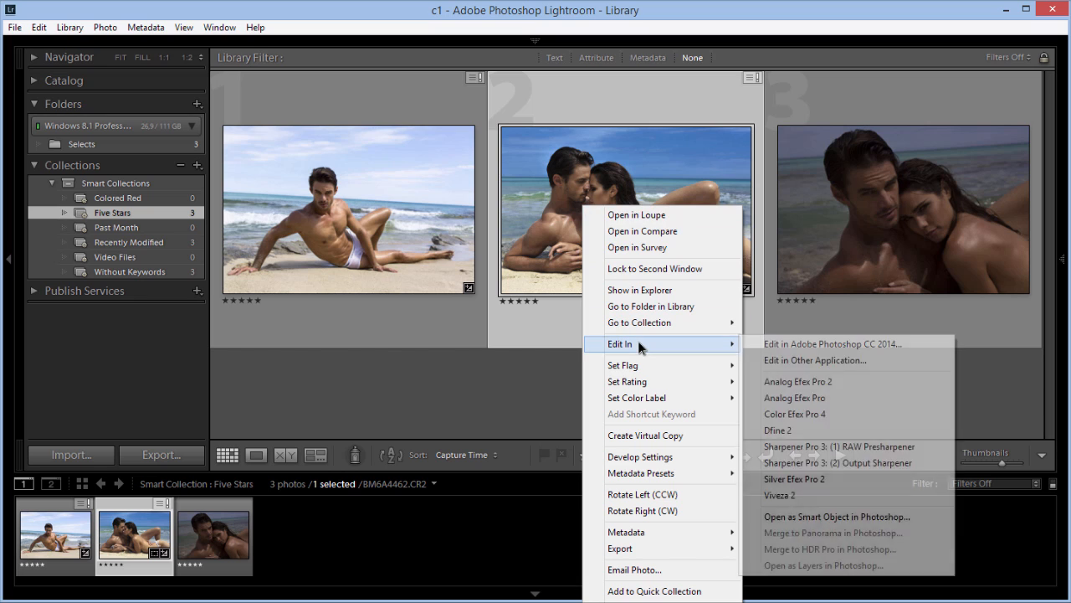
left_click(464, 371)
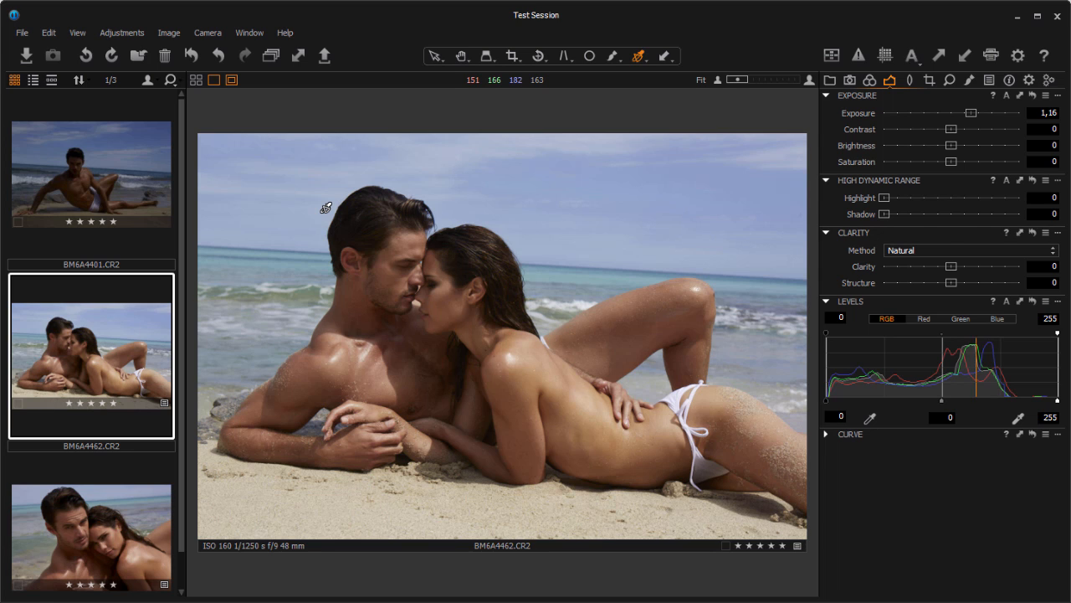
right_click(132, 320)
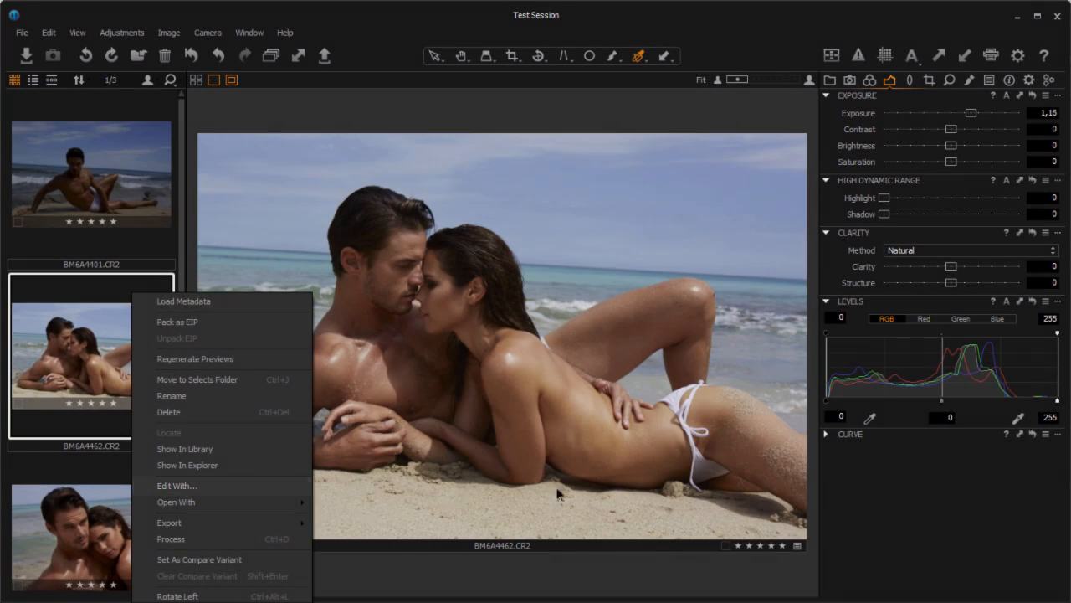
left_click(985, 457)
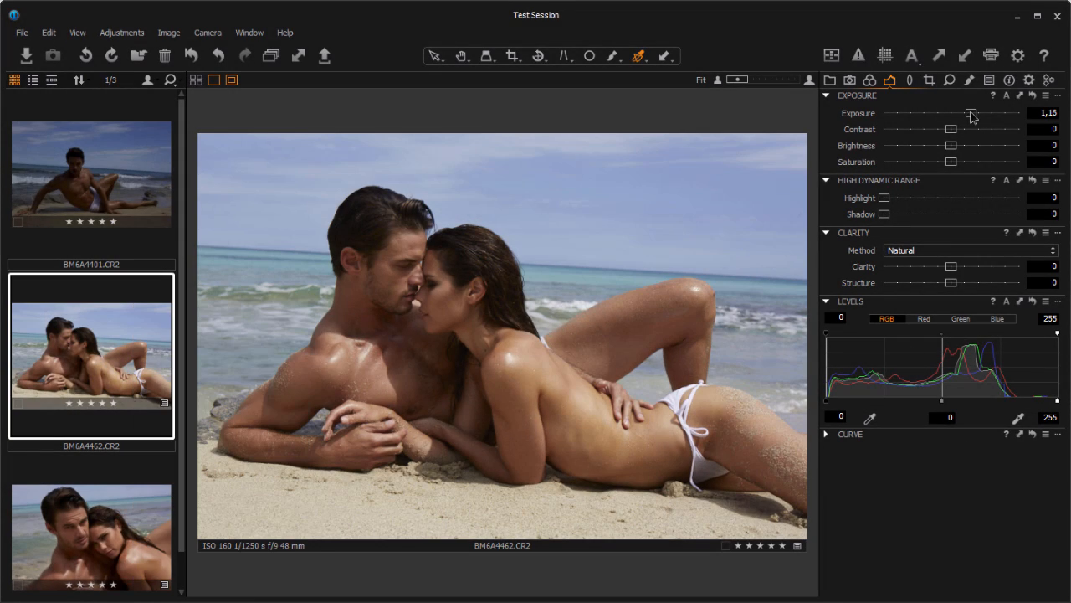
Set the exposure of BM6A4462.CR2 to 0,98 and its High Dynamic Range shadow to 17.
mouse_move(971, 117)
left_mouse_down()
mouse_move(954, 119)
mouse_move(976, 121)
mouse_move(967, 118)
left_mouse_up()
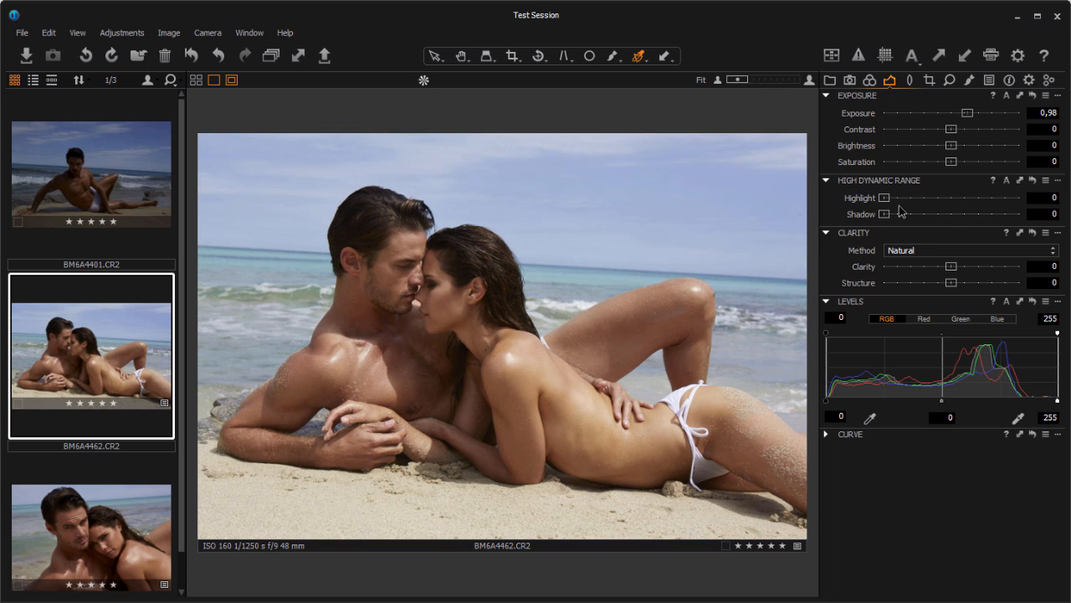
left_click_drag(885, 215, 908, 216)
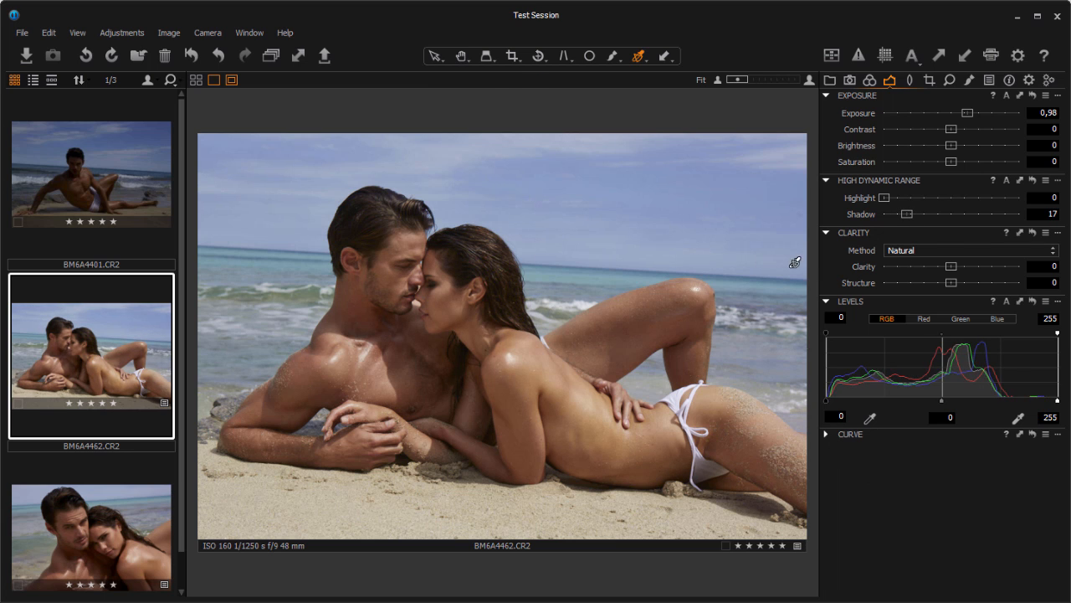
Show the session library and try to edit BM6A4462.CR2 in an external editor from the Five Stars album.
left_click(830, 80)
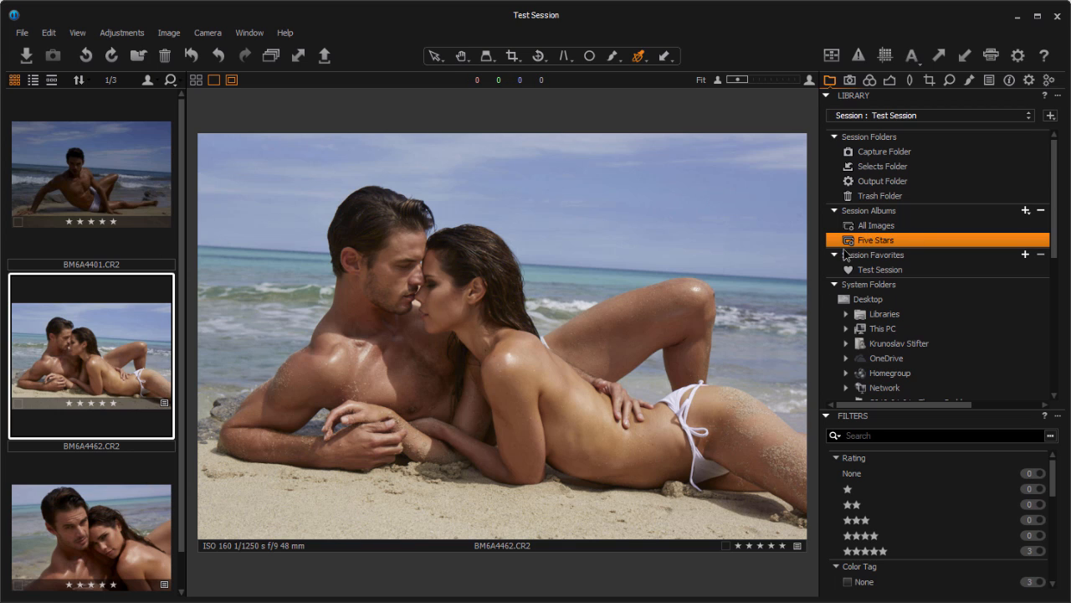
right_click(132, 329)
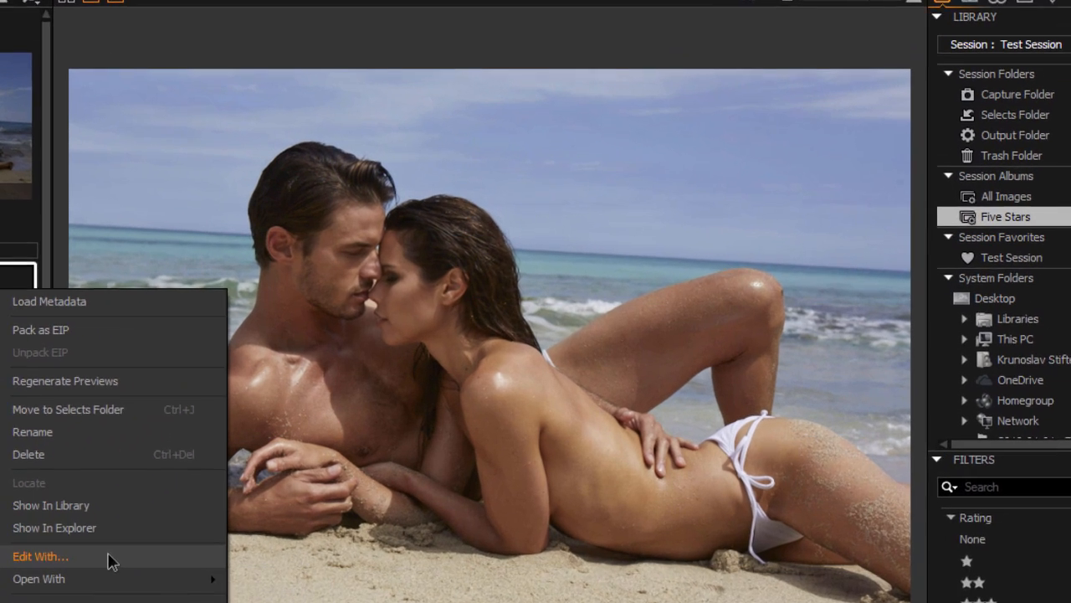
left_click(109, 556)
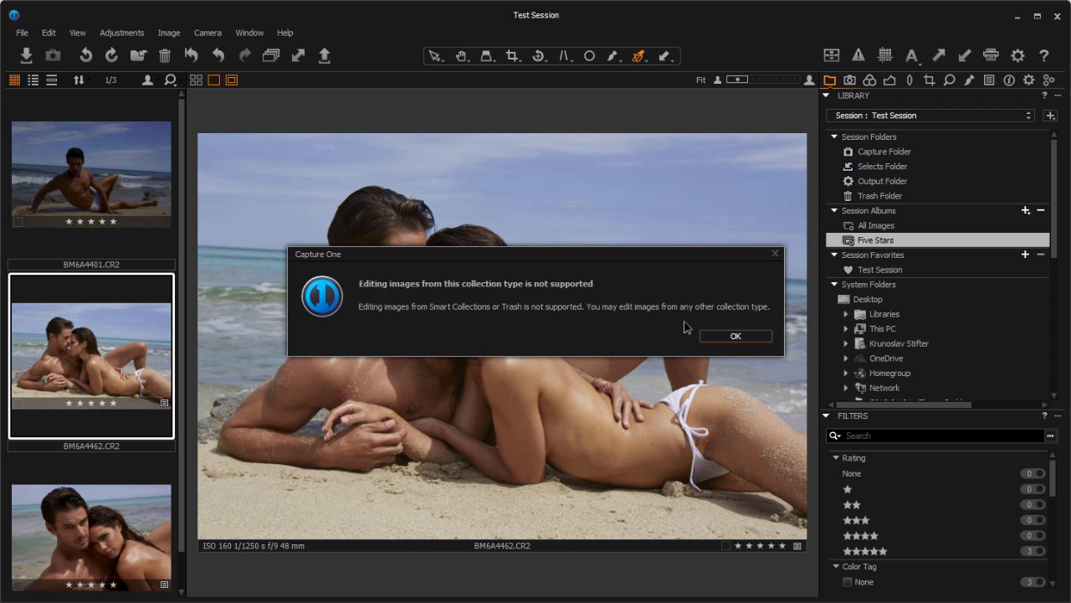
left_click(736, 336)
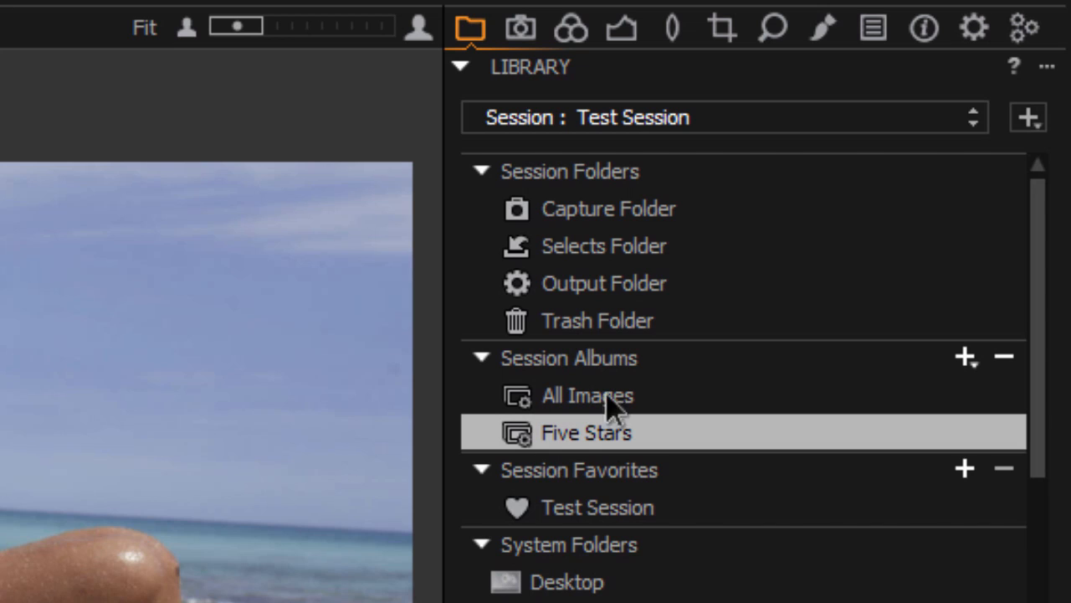
Open the session's Selects Folder, switch to Adobe Bridge and look through the raw photos in the Selects folder.
left_click(633, 257)
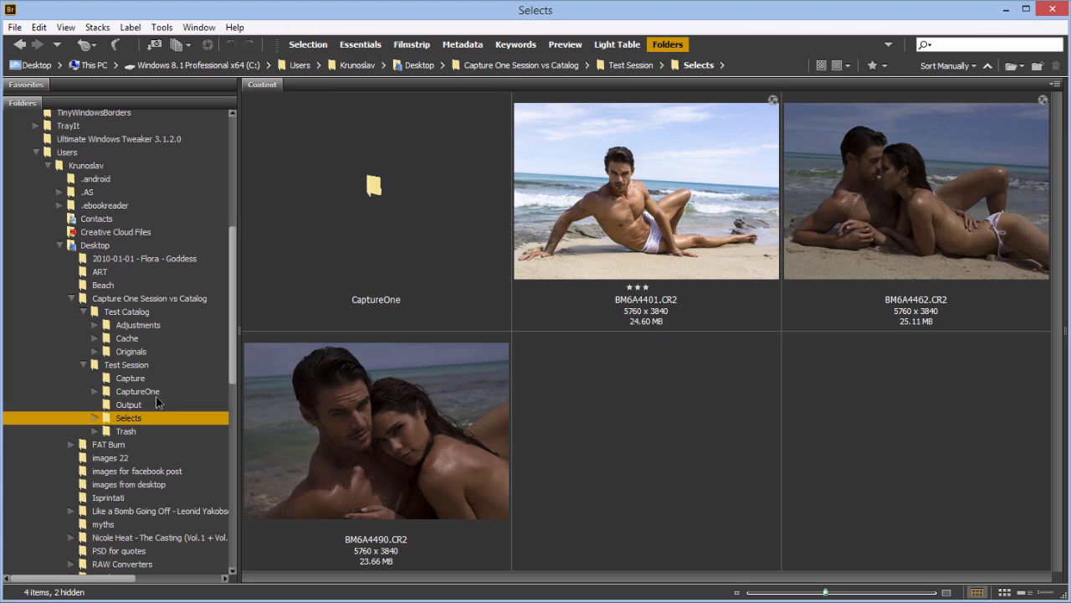
left_click(377, 399)
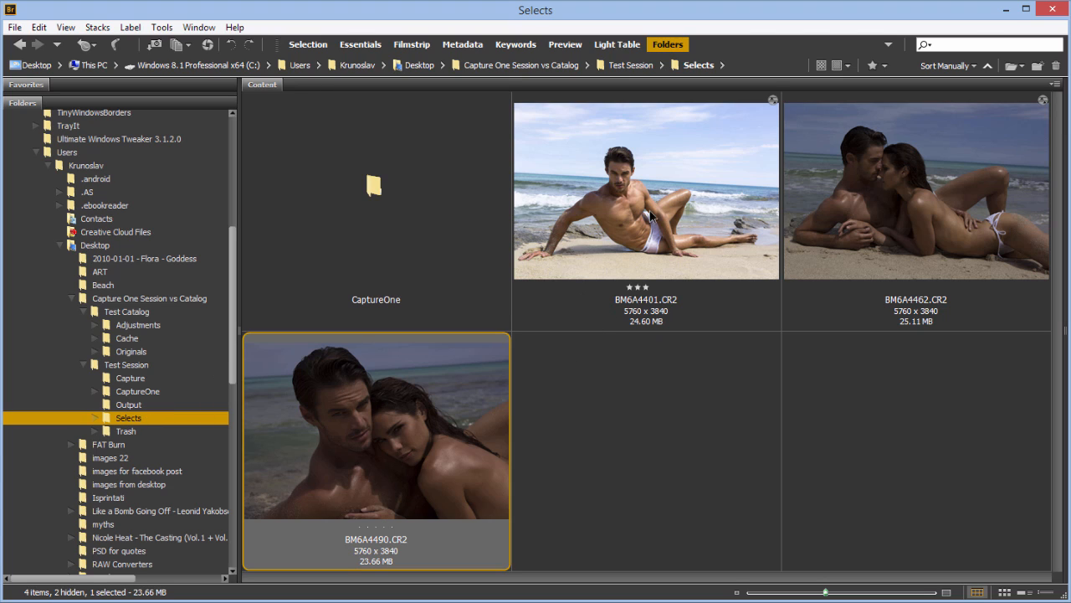
left_click(654, 216)
left_click(979, 192)
left_click(647, 214)
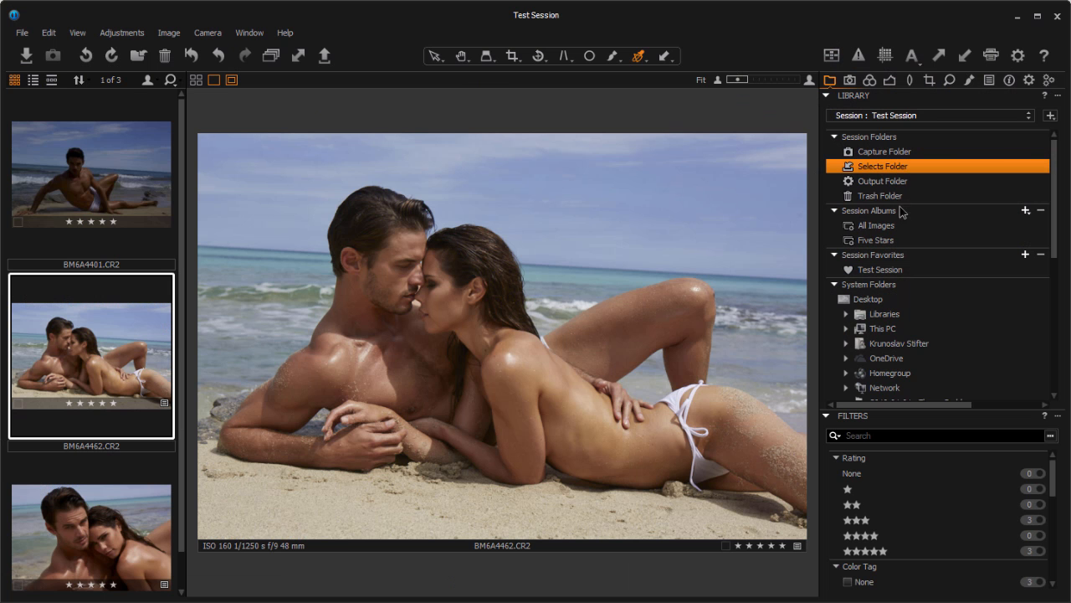
Compare the Five Stars album with the Selects Folder in Capture One and examine the external editing options for BM6A4462.CR2 from the Selects Folder without editing.
left_click(882, 239)
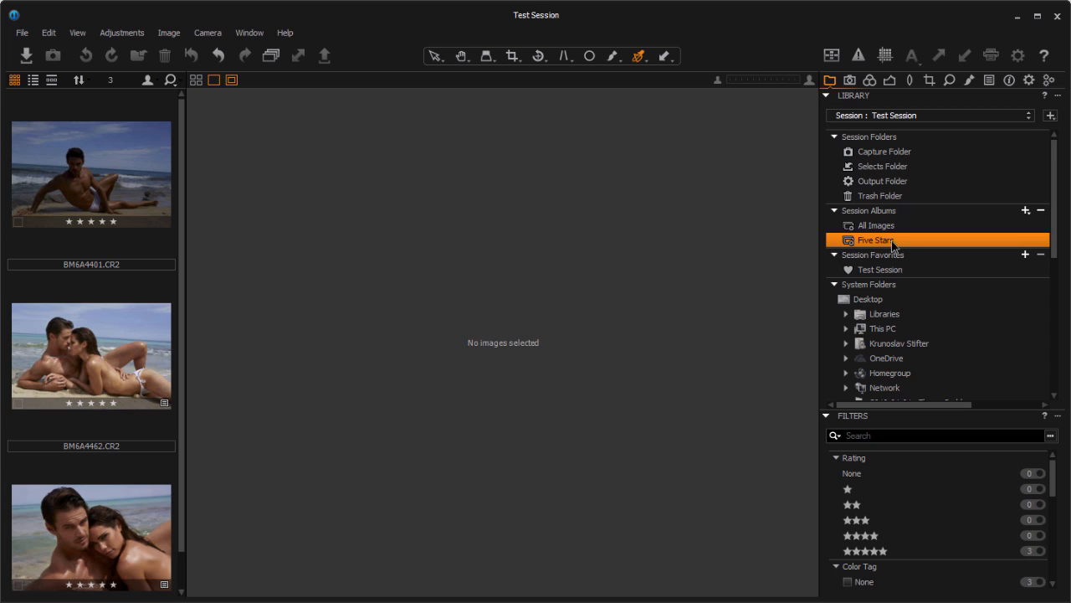
left_click(890, 166)
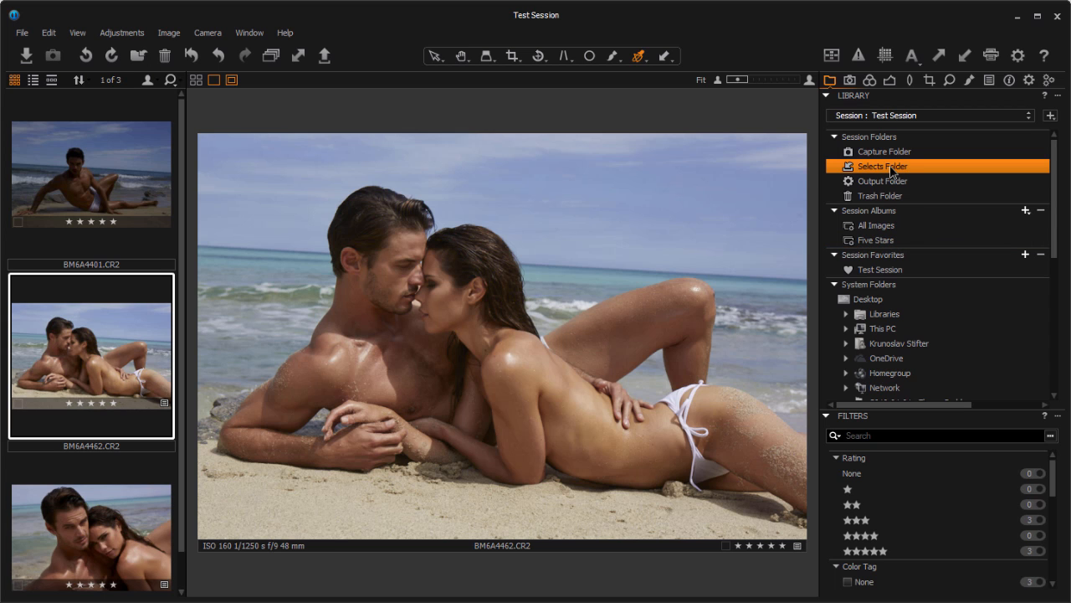
right_click(134, 333)
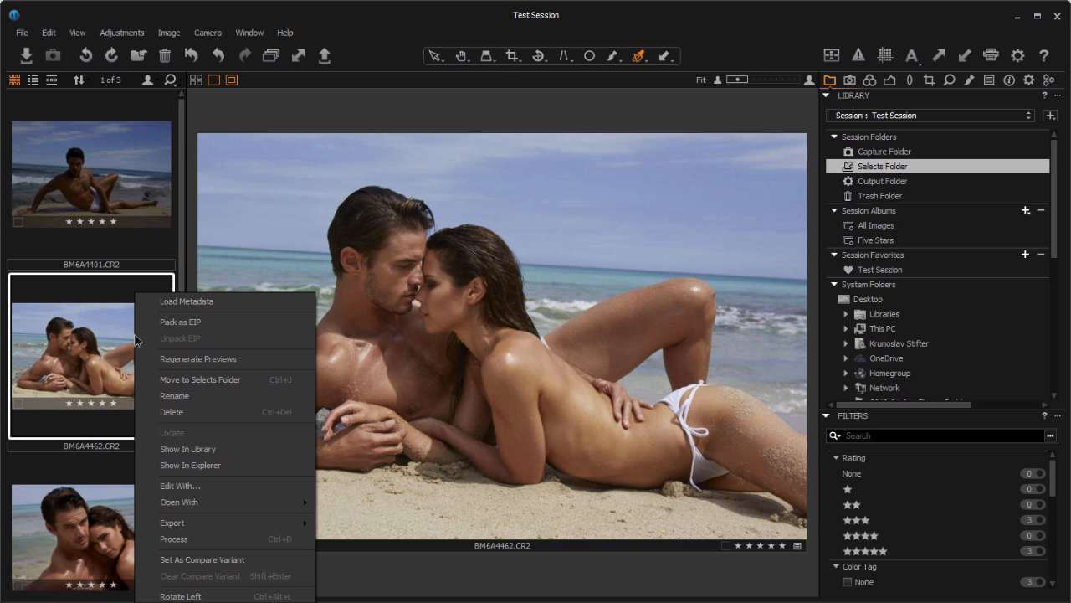
left_click(223, 485)
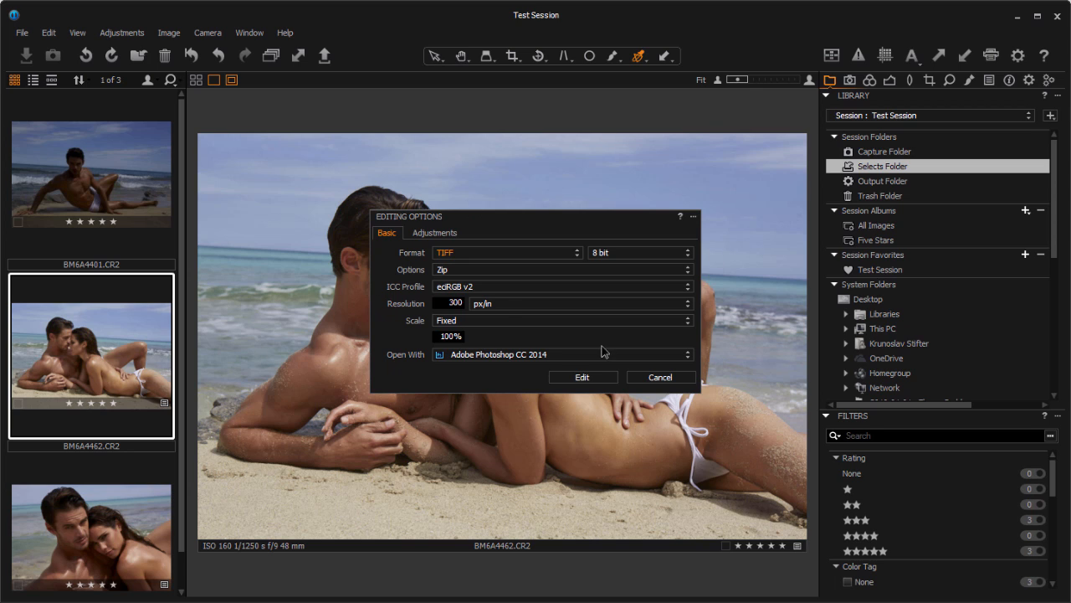
left_click(661, 378)
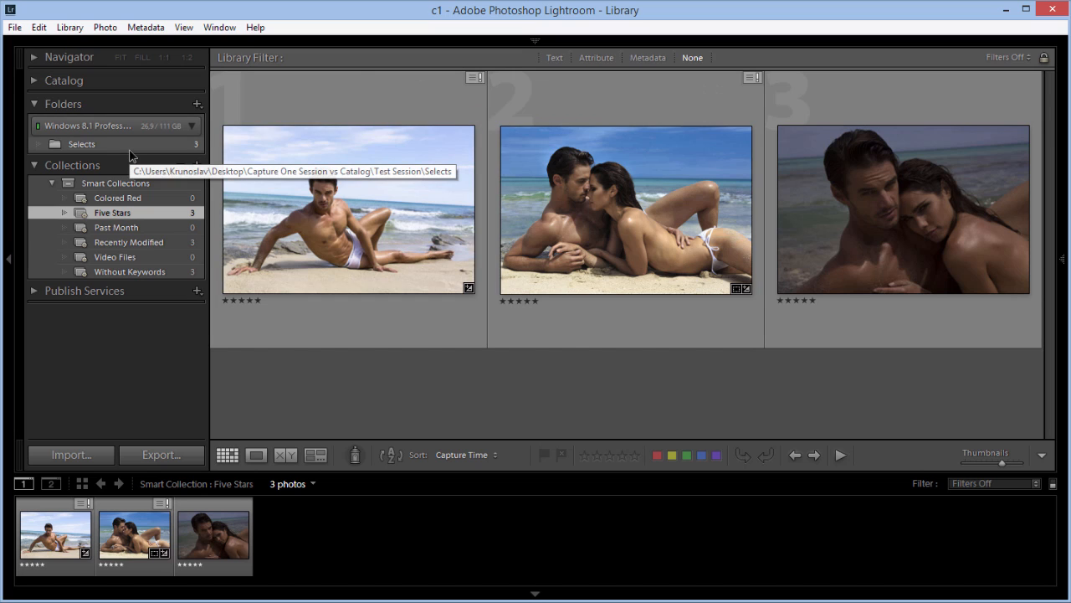
Switch to Lightroom, expand the Catalog section and compare All Photographs with the Five Stars smart collection.
left_click(34, 80)
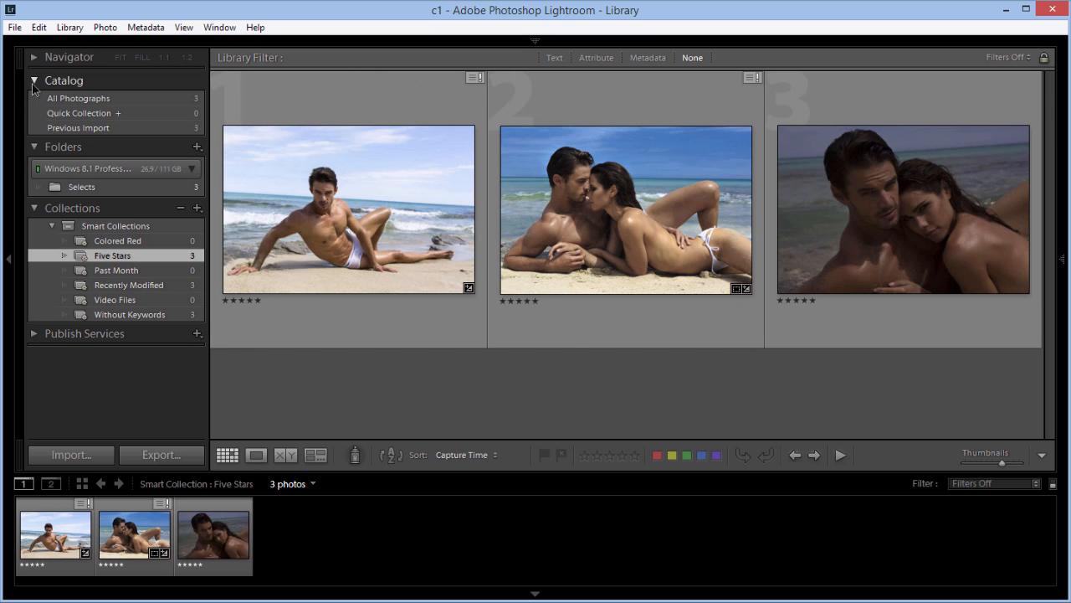
left_click(140, 102)
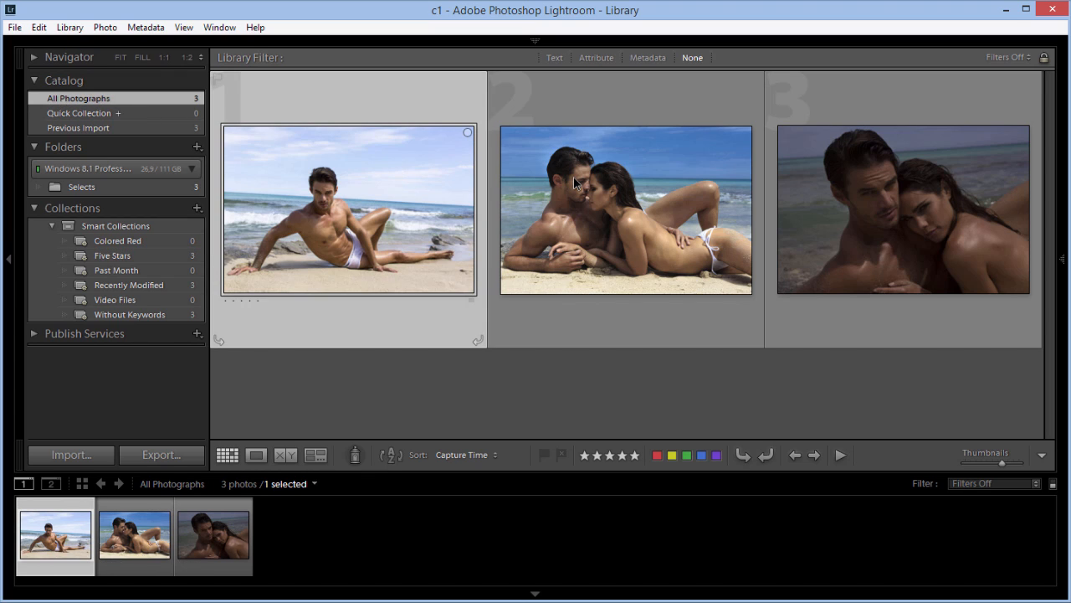
left_click(111, 257)
left_click(119, 100)
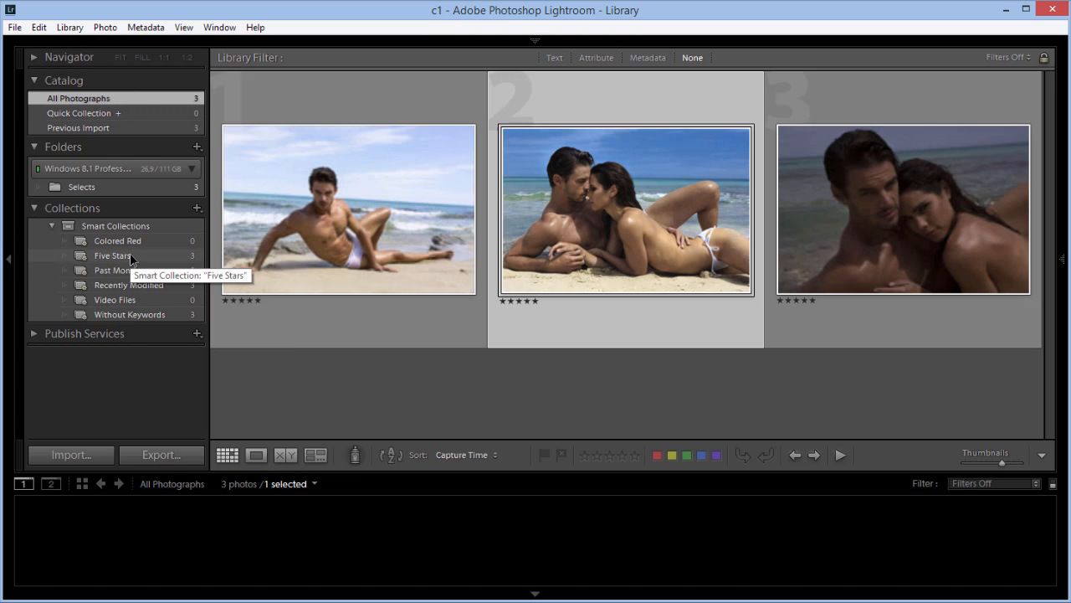
Examine the commands available for BM6A4462.CR2 in All Photographs, including Edit In and Stacking, and return to the Five Stars smart collection.
right_click(130, 252)
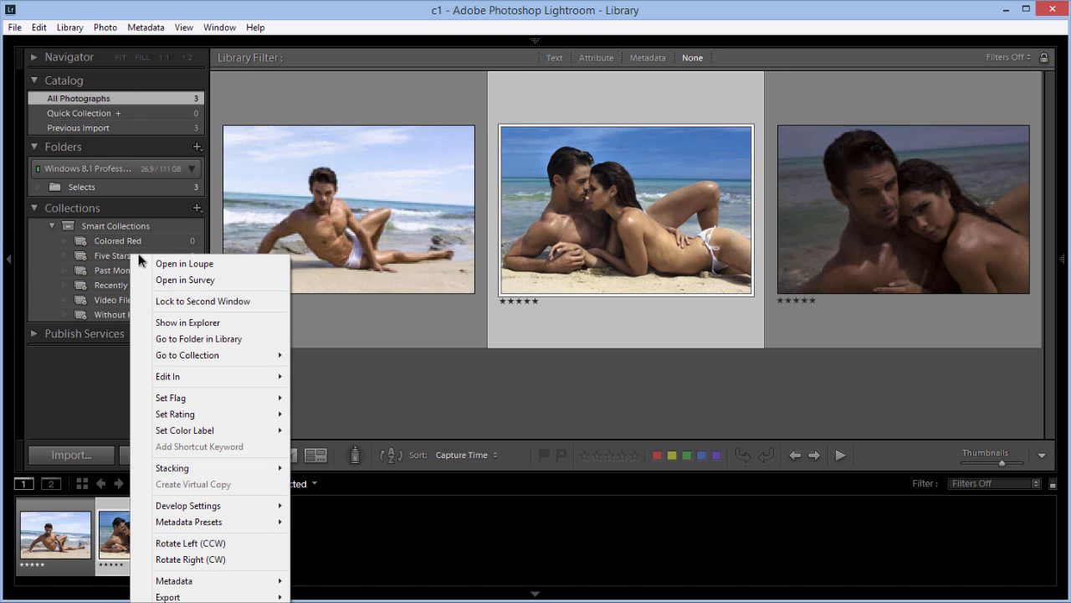
left_click(560, 194)
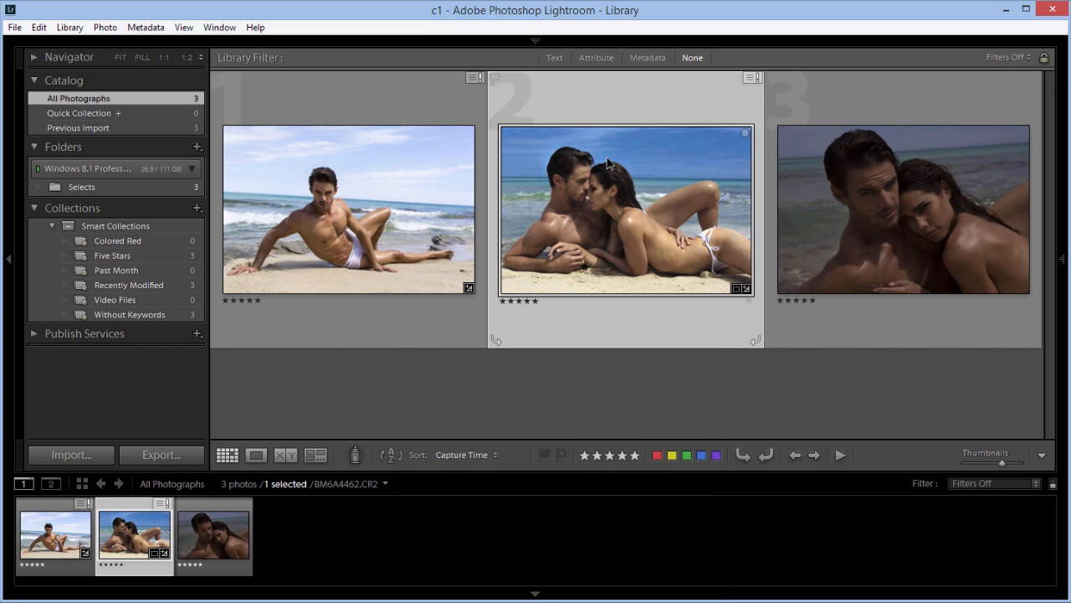
right_click(598, 170)
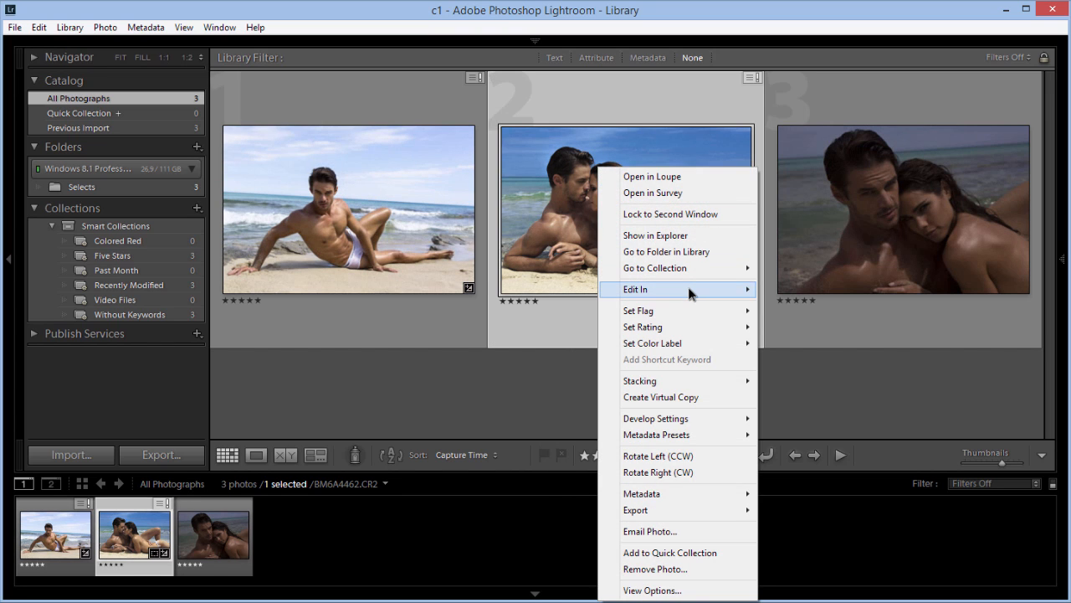
mouse_move(689, 288)
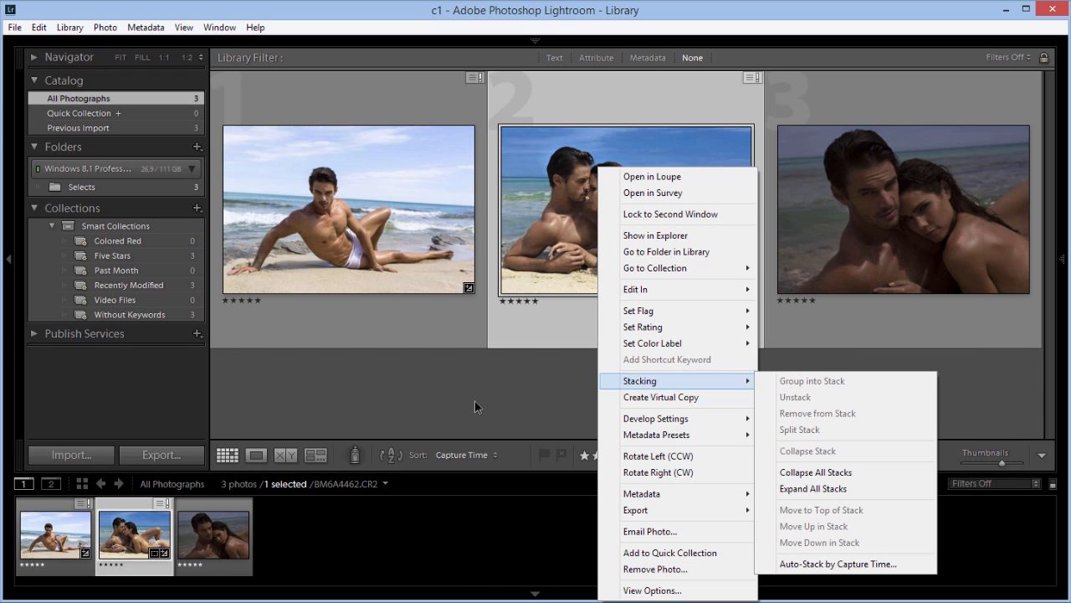
left_click(120, 259)
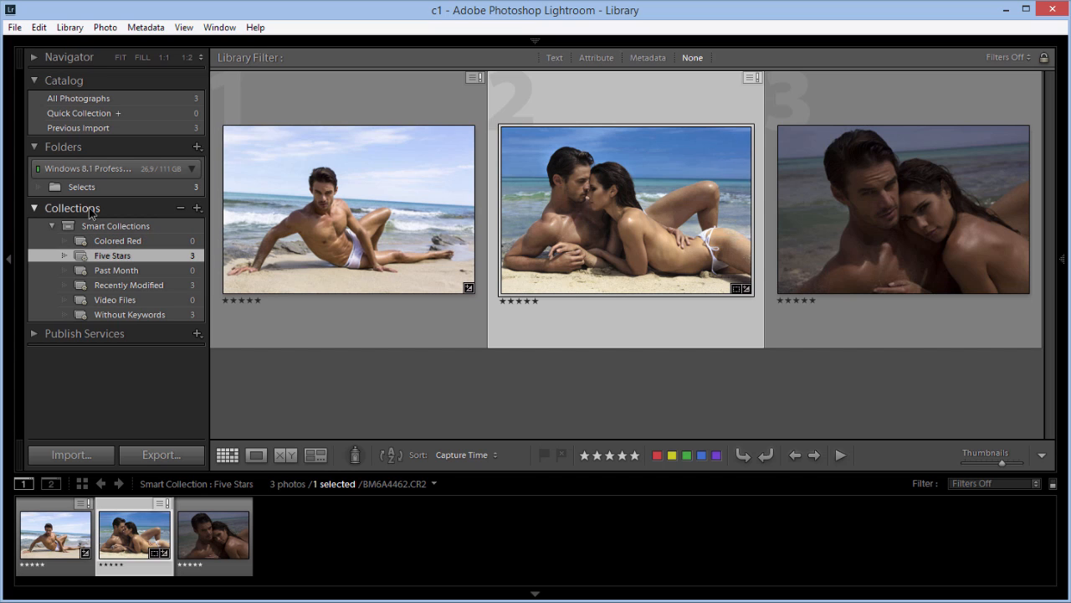
Examine the external editors offered for BM6A4462.CR2 in the Five Stars smart collection without starting an edit.
right_click(629, 154)
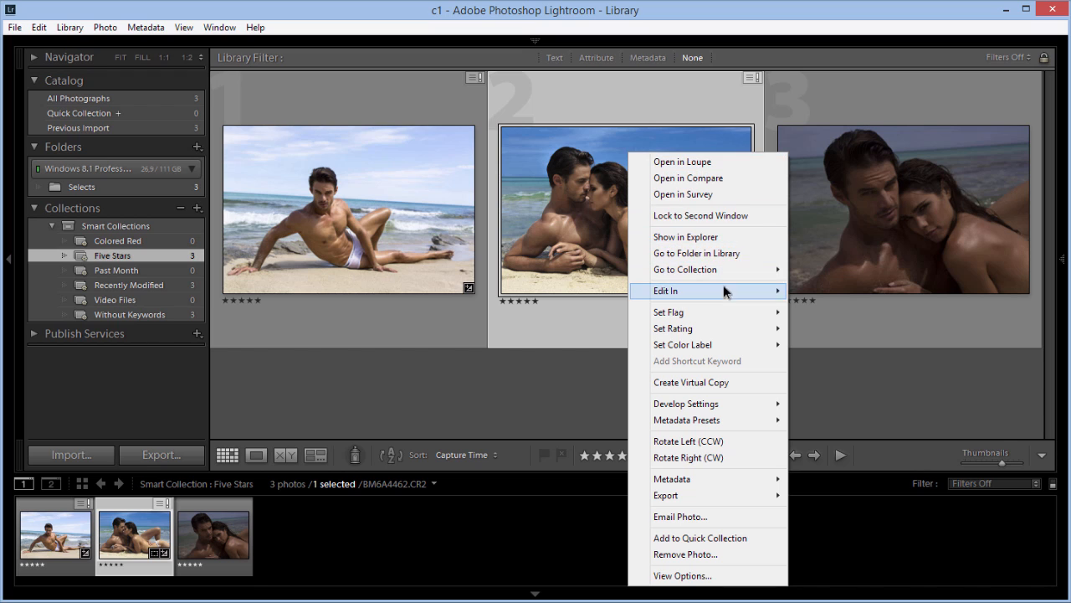
mouse_move(723, 288)
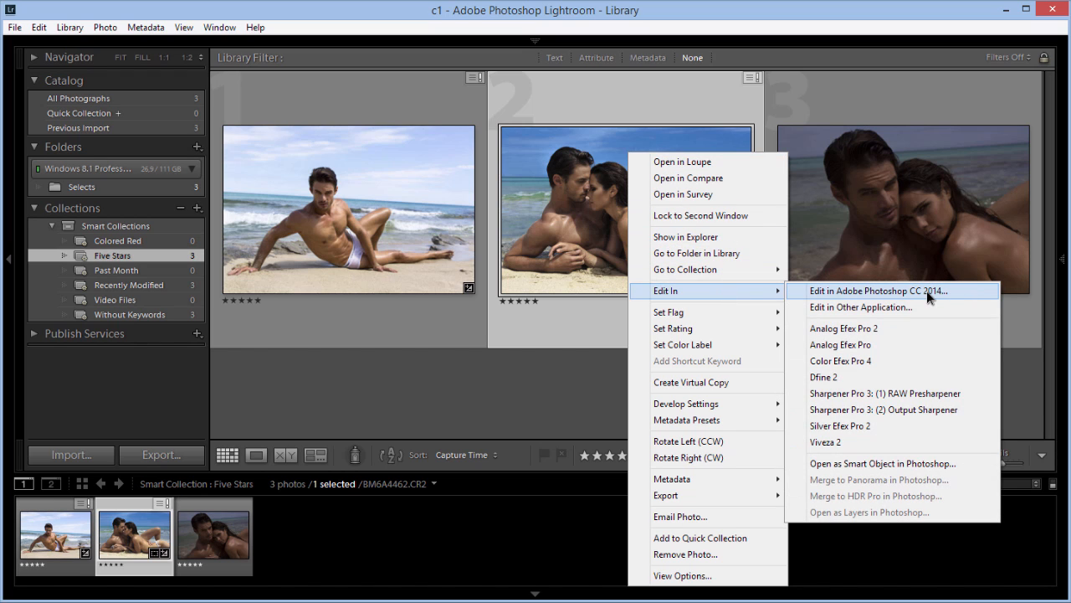
left_click(439, 379)
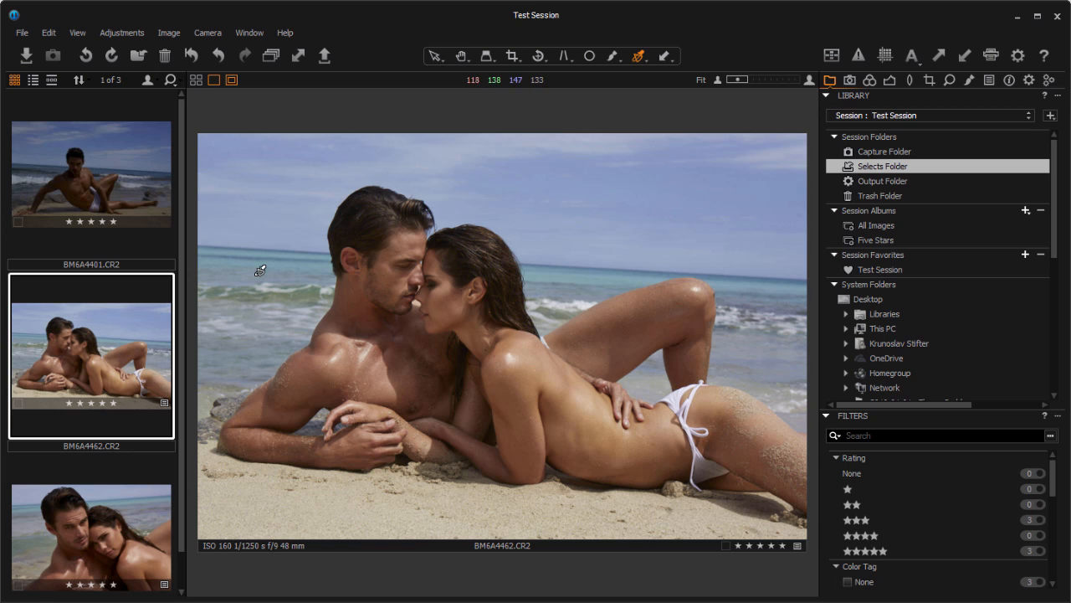
Switch to Capture One, open the Edit With options for BM6A4462.CR2 and compare the file formats, keeping TIFF.
right_click(147, 312)
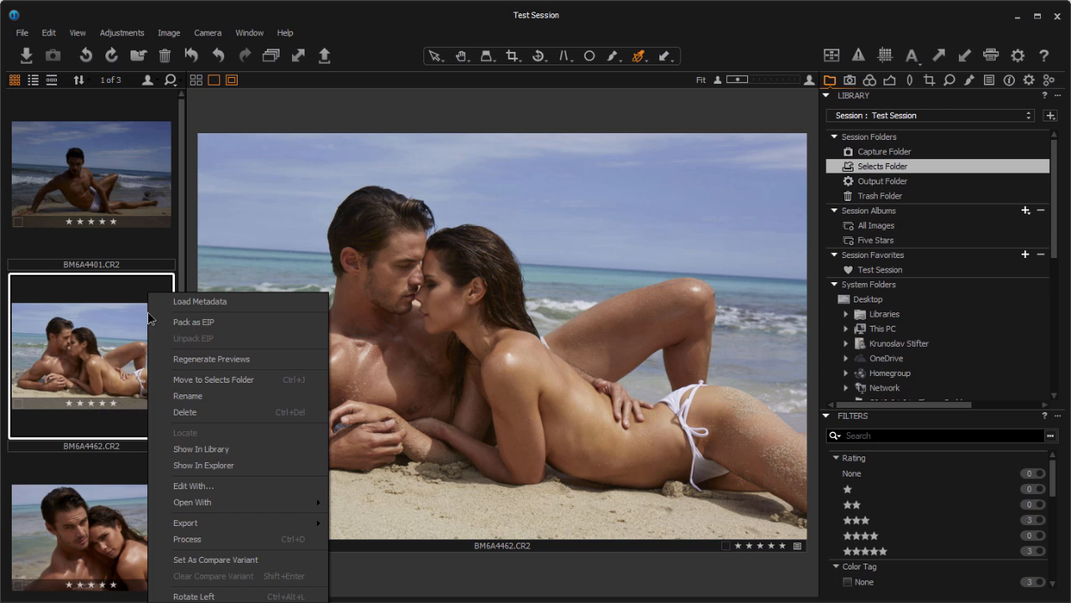
left_click(254, 486)
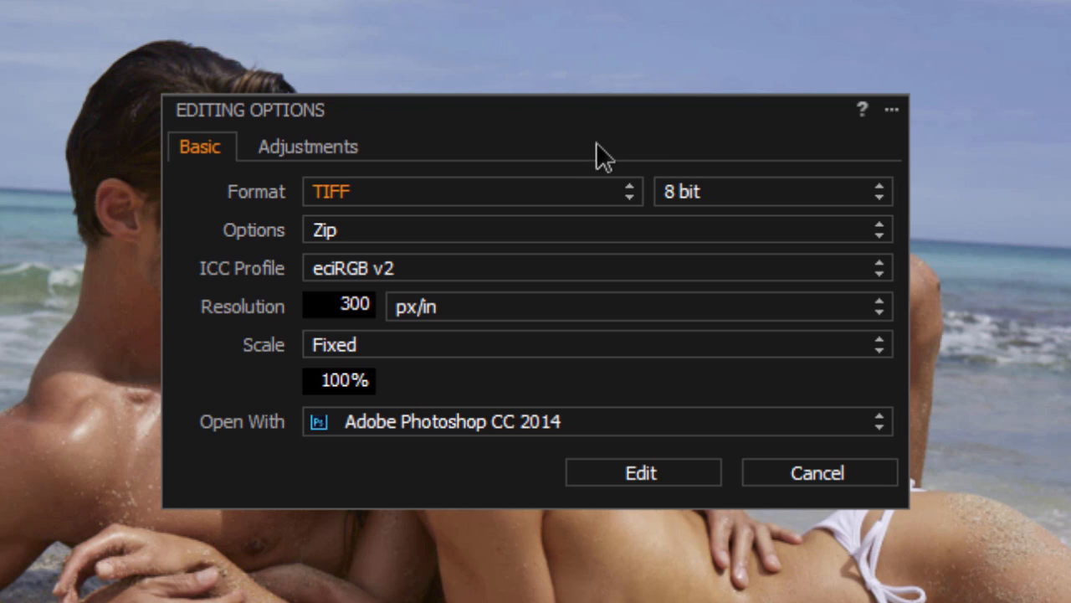
left_click(480, 195)
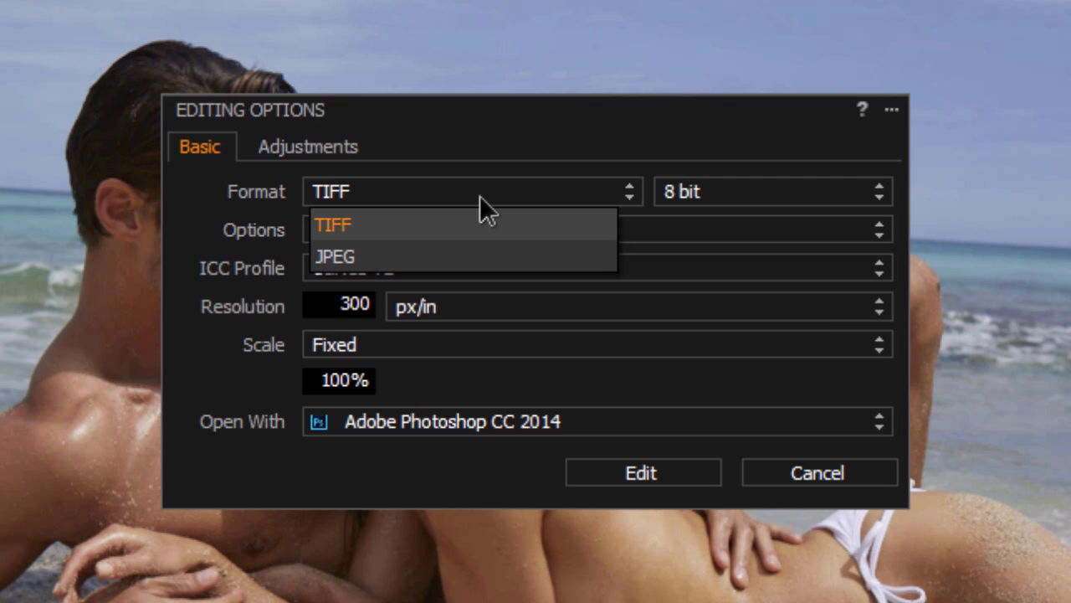
left_click(479, 195)
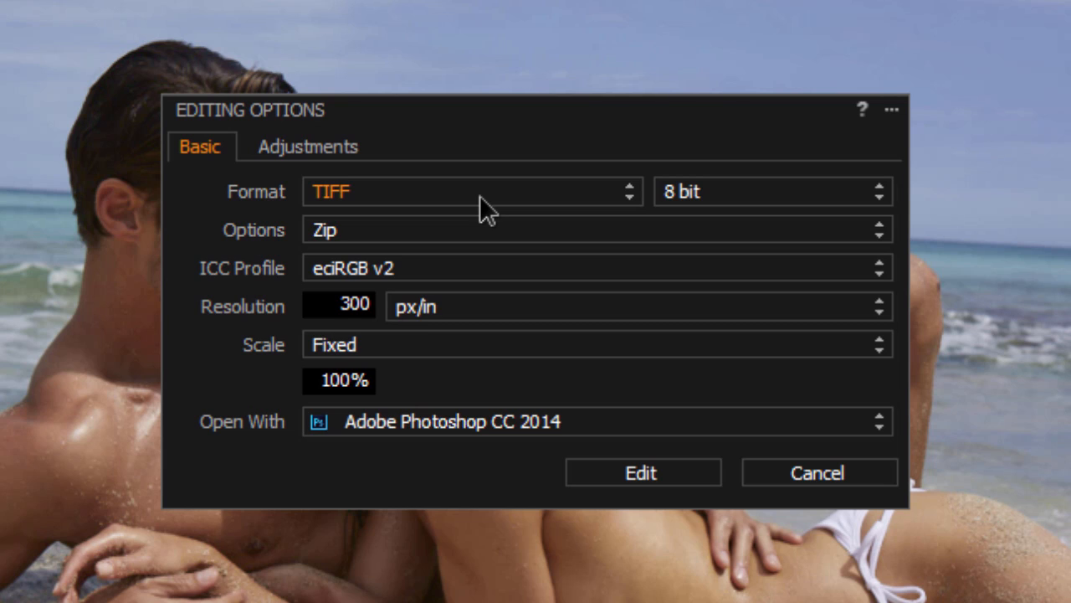
left_click(479, 195)
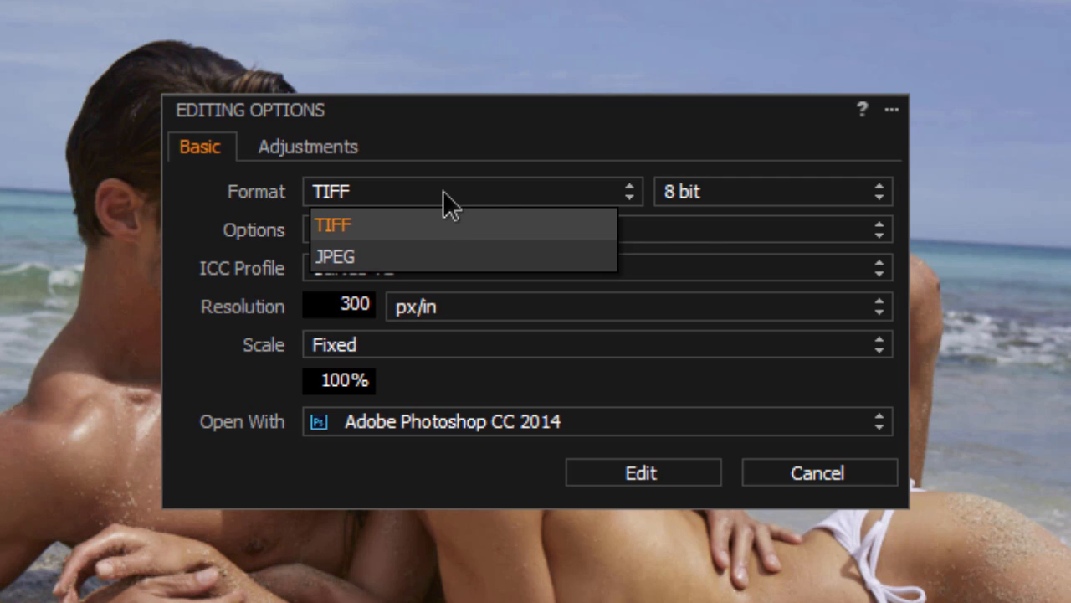
left_click(443, 191)
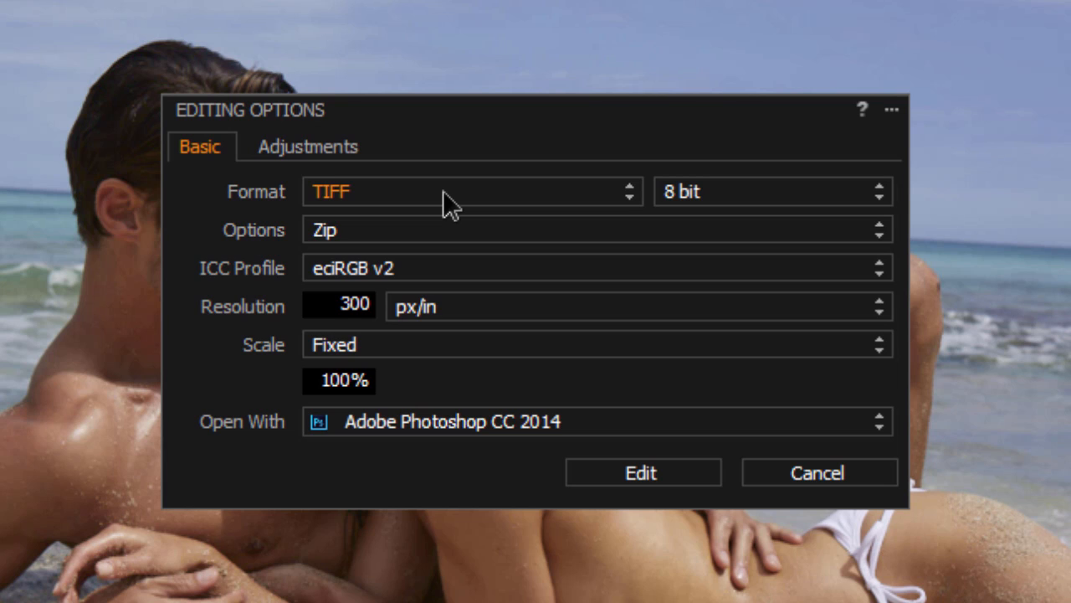
Review the bit depth choices, keeping 8 bit, and choose Zip compression for the TIFF.
left_click(799, 201)
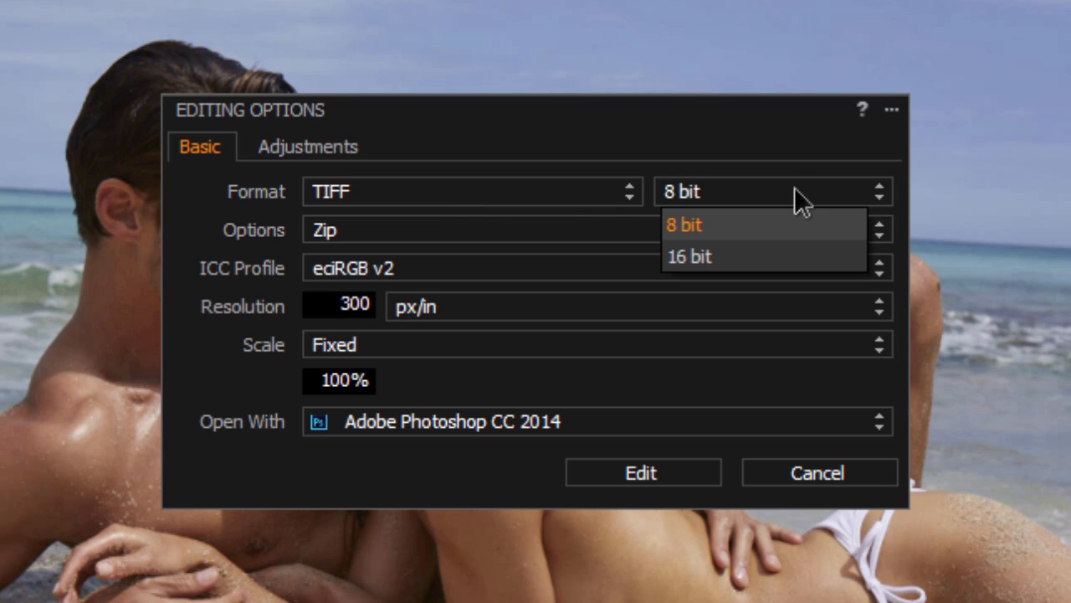
left_click(800, 200)
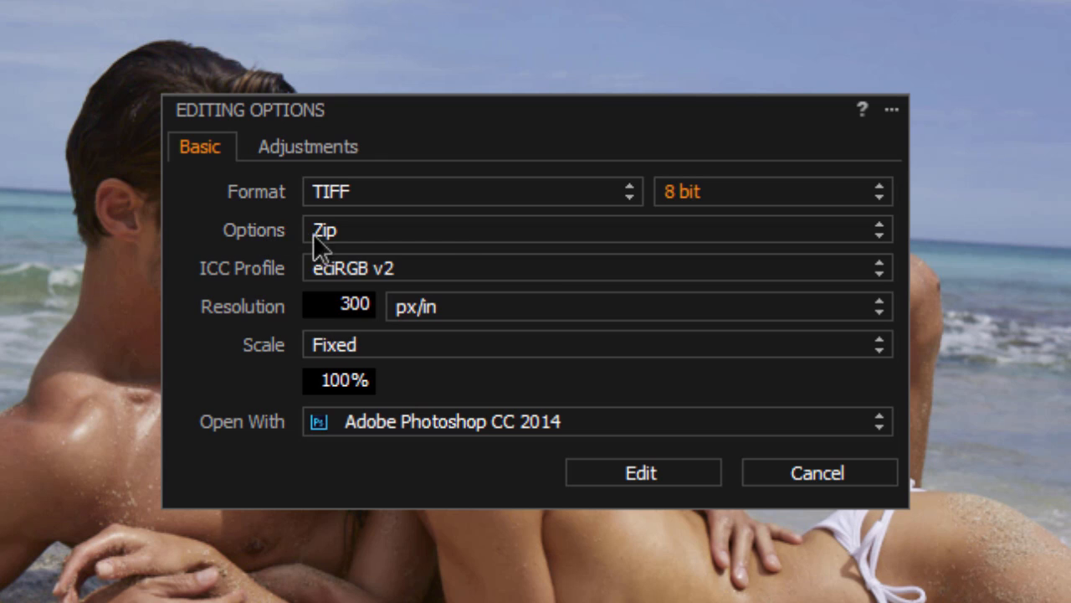
left_click(450, 234)
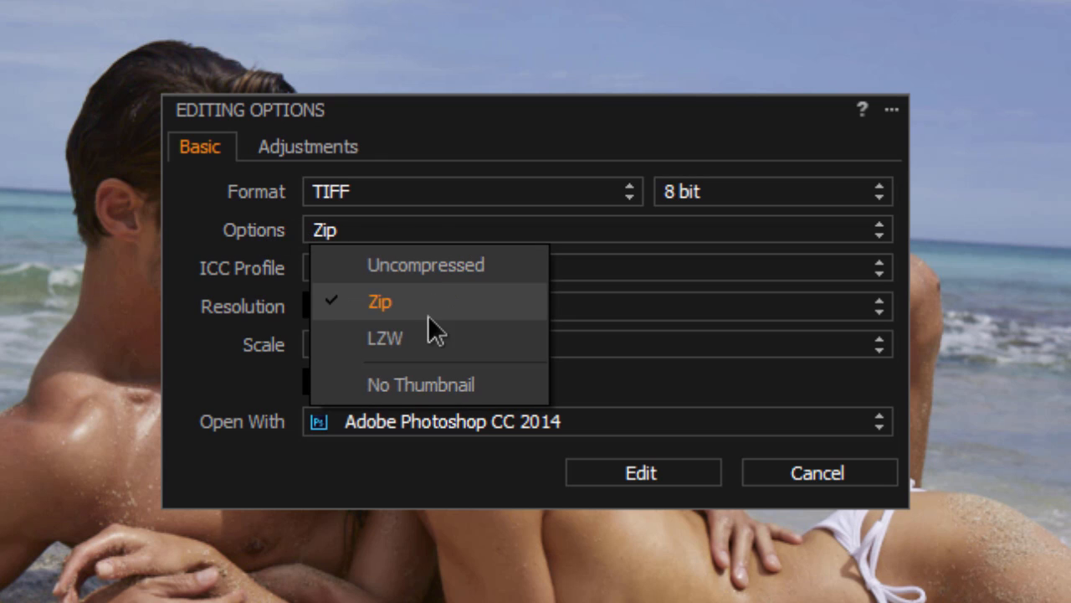
left_click(491, 298)
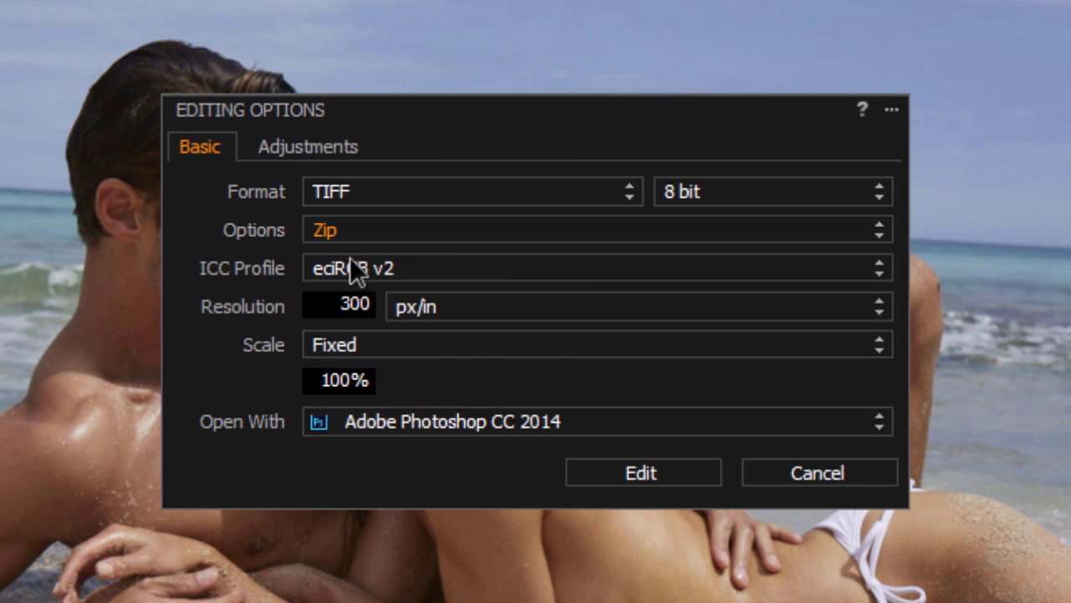
Look through the available ICC profiles and check the resolution, keeping both settings, and set the scale to Fixed.
left_click(449, 276)
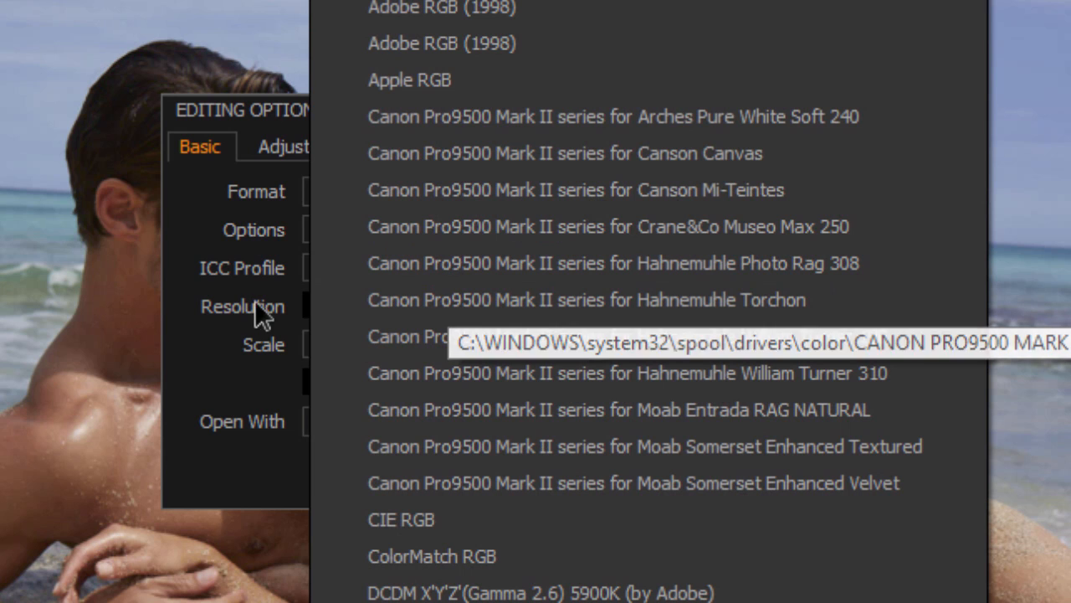
left_click(190, 327)
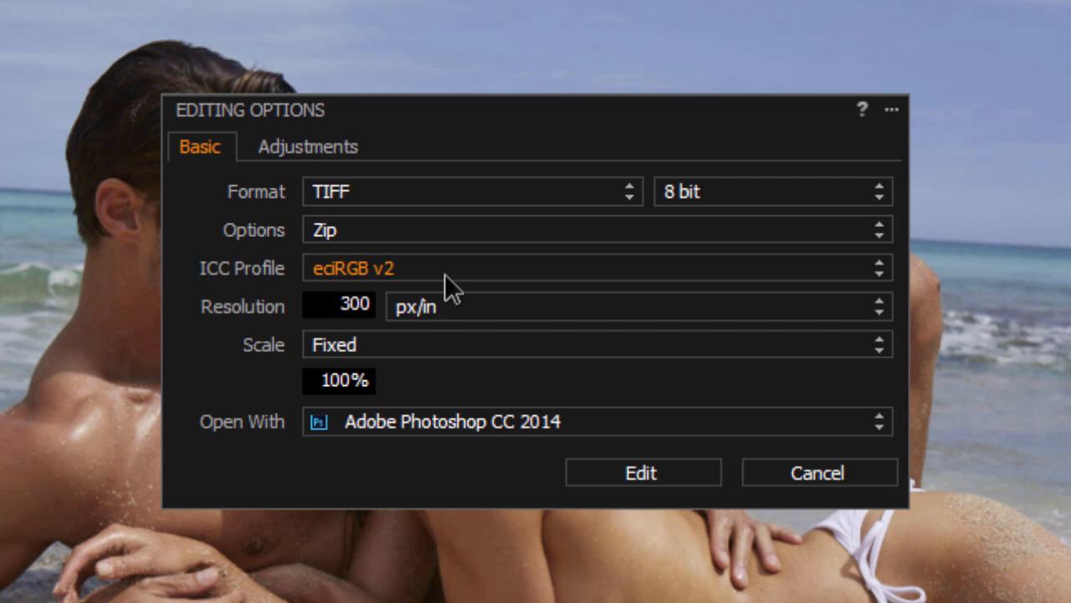
left_click_drag(318, 304, 355, 308)
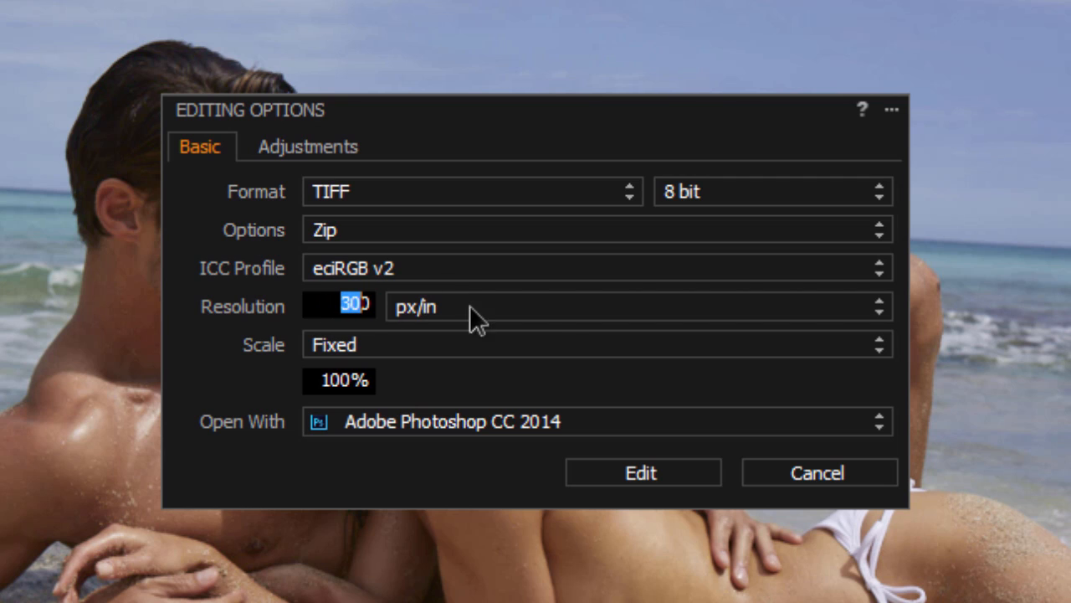
left_click(477, 347)
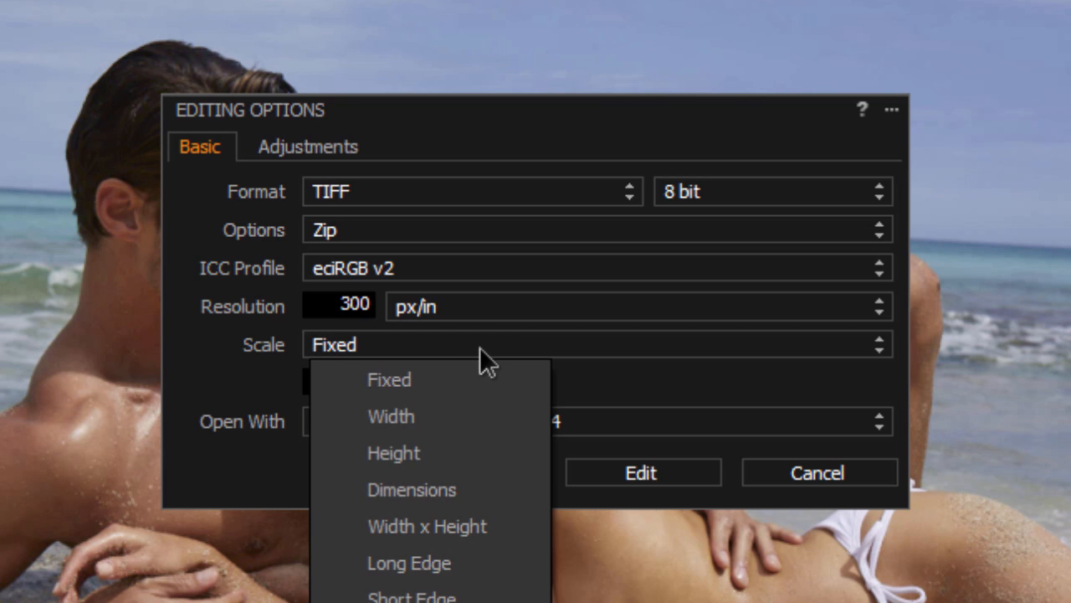
left_click(465, 381)
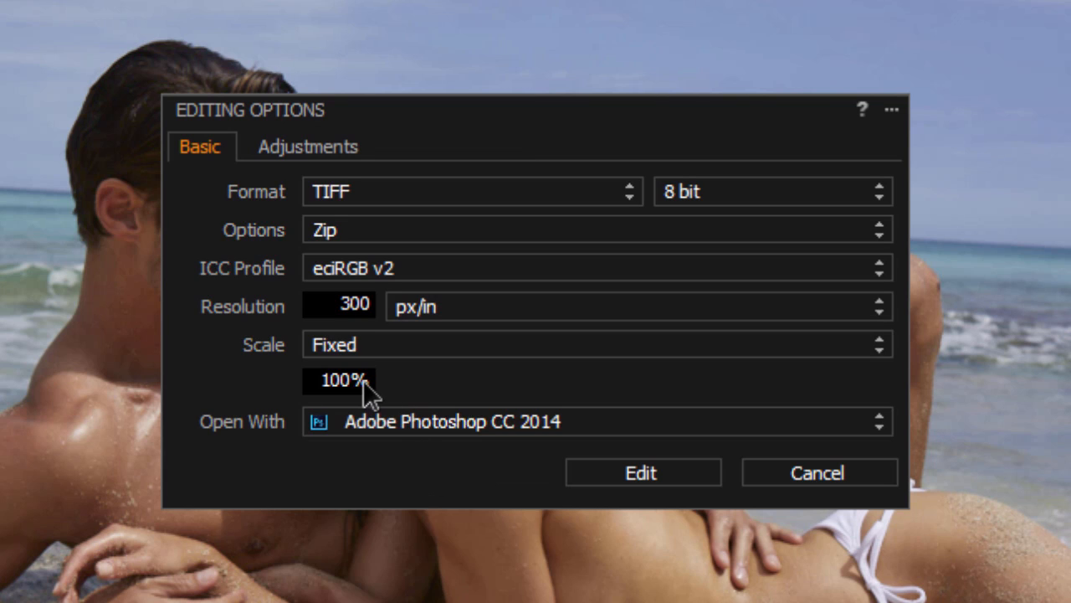
Choose Adobe Photoshop CC 2014 as the editing application and open the TIFF there using its embedded color profile.
left_click(572, 419)
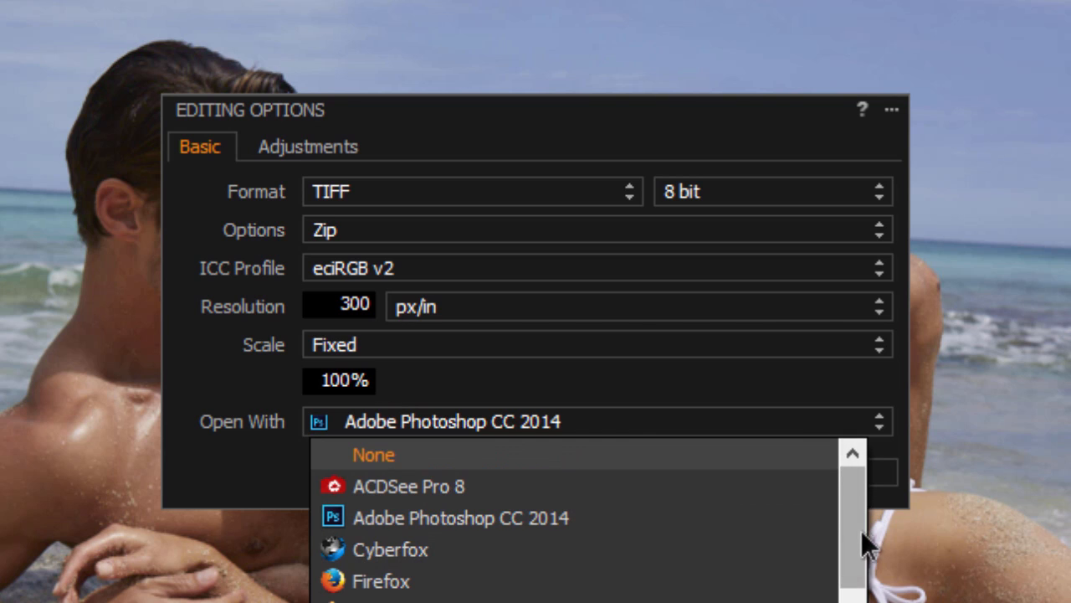
mouse_move(861, 530)
left_mouse_down()
mouse_move(861, 601)
mouse_move(865, 508)
left_mouse_up()
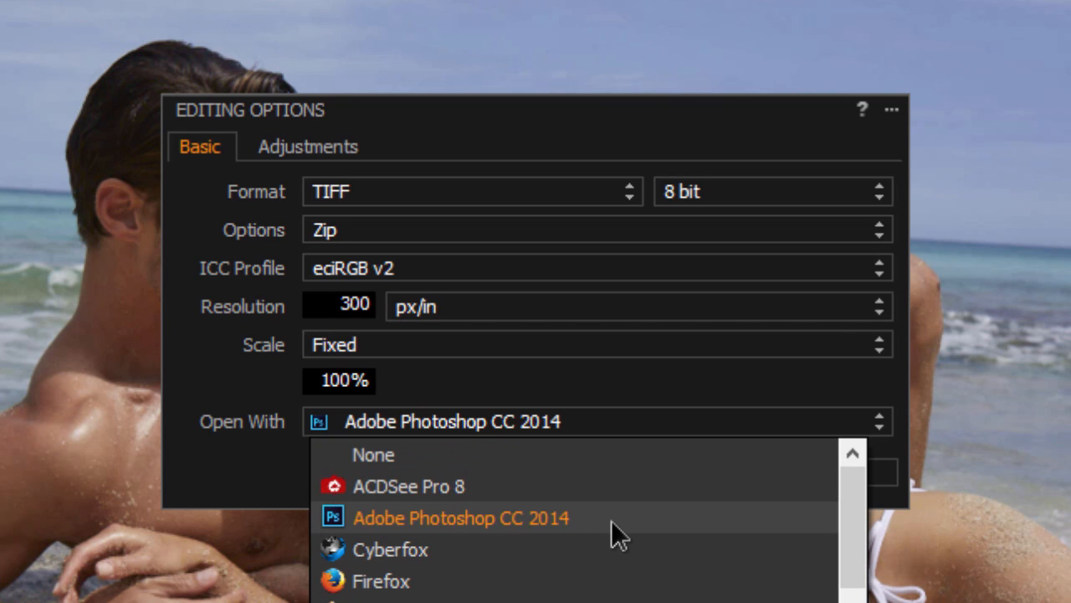
left_click(663, 516)
left_click(485, 428)
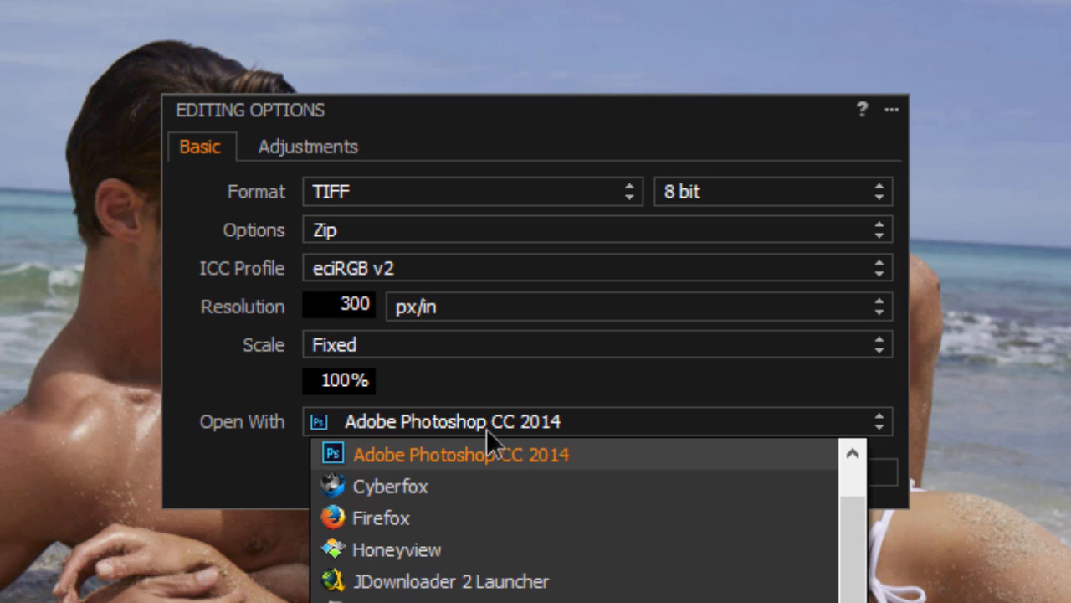
left_click(640, 465)
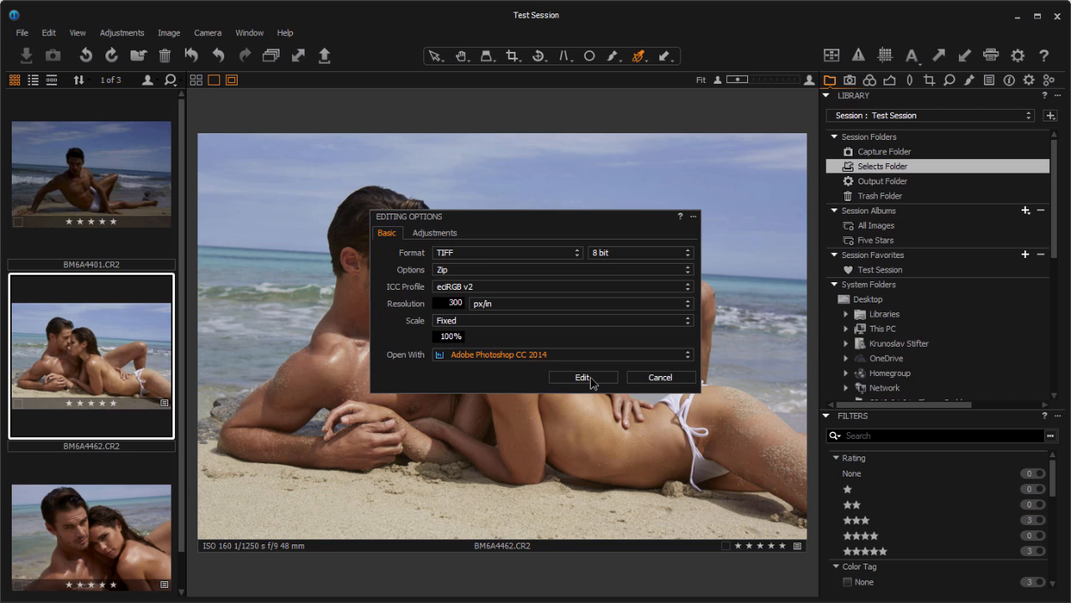
left_click(583, 378)
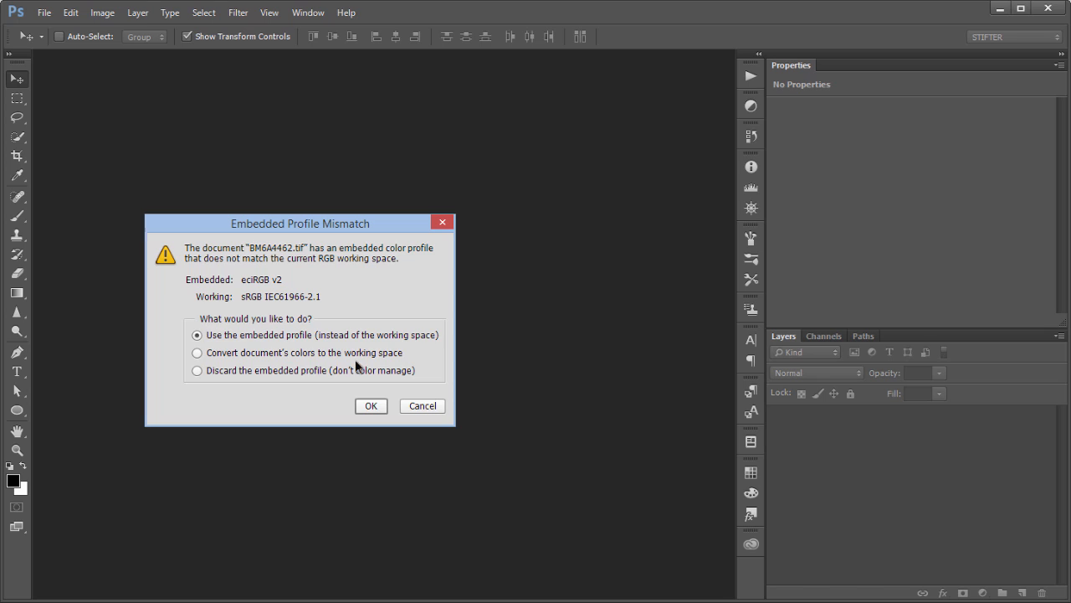
left_click(372, 406)
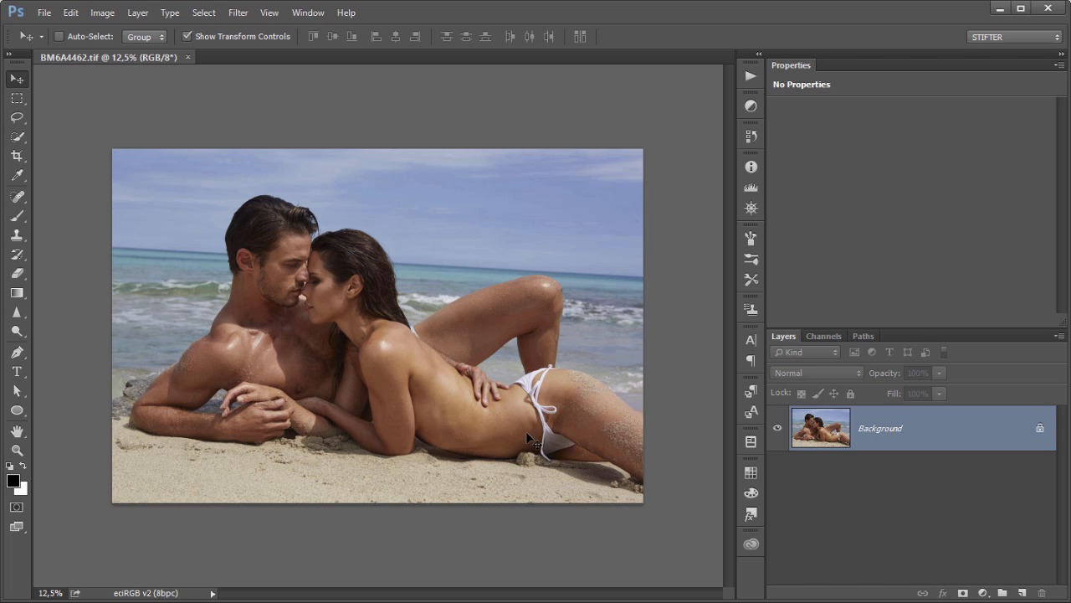
Add a new empty layer and set up the Clone Stamp tool with a 102 px brush of reduced hardness.
scroll(525, 431, "up", 1)
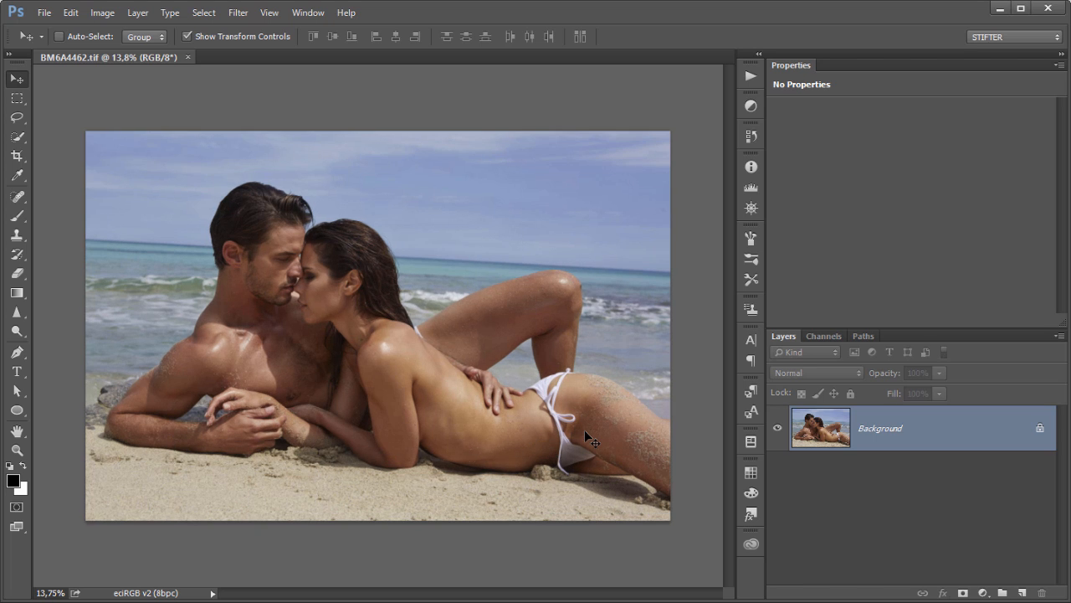
left_click(1022, 592)
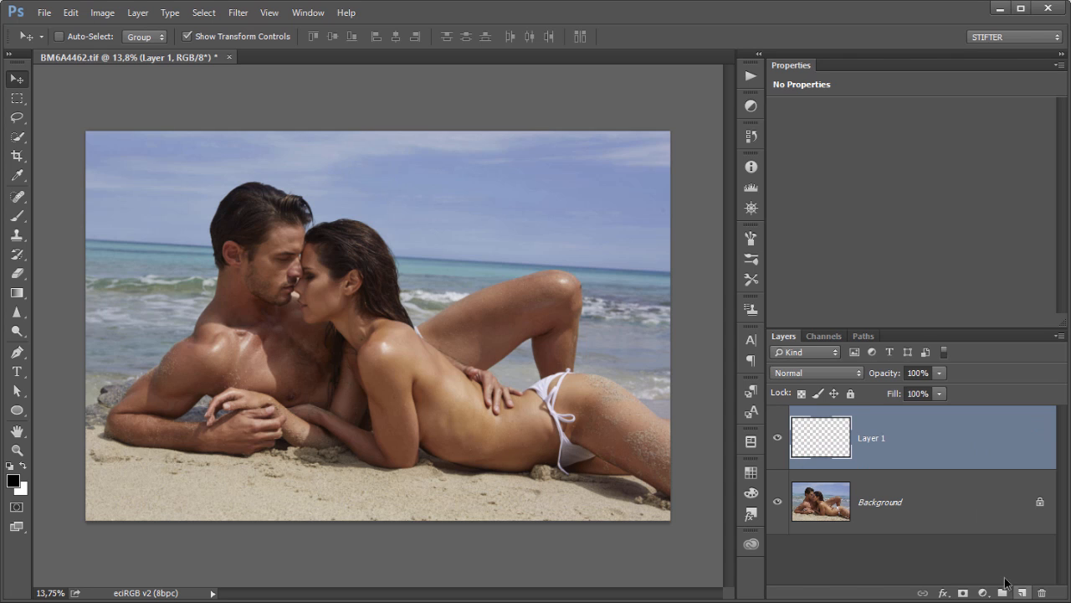
left_click(17, 236)
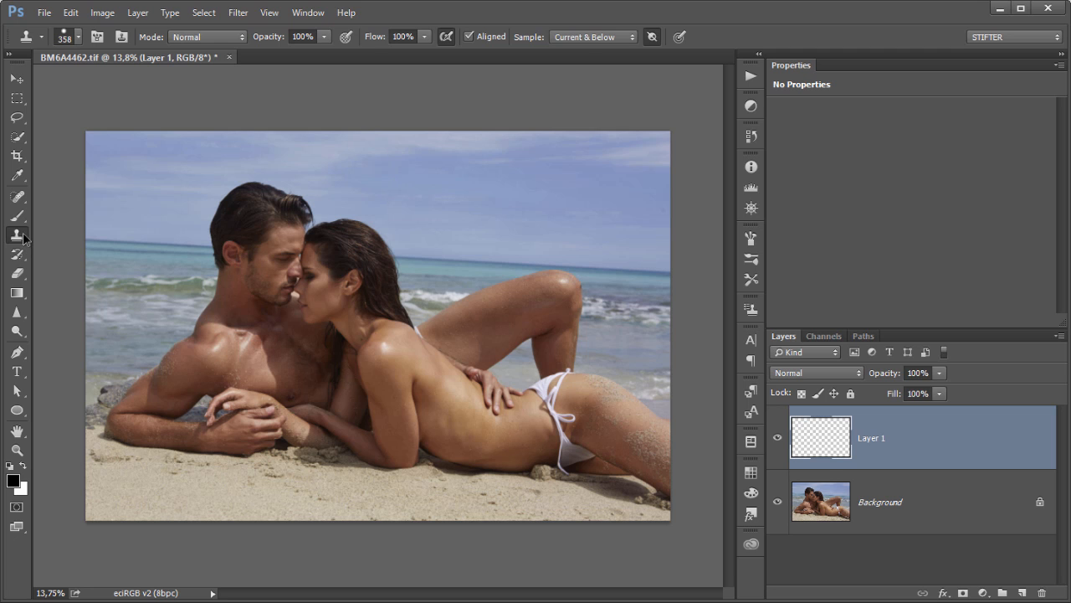
right_click(17, 236)
left_click_drag(357, 428, 251, 501)
left_click_drag(191, 394, 634, 415)
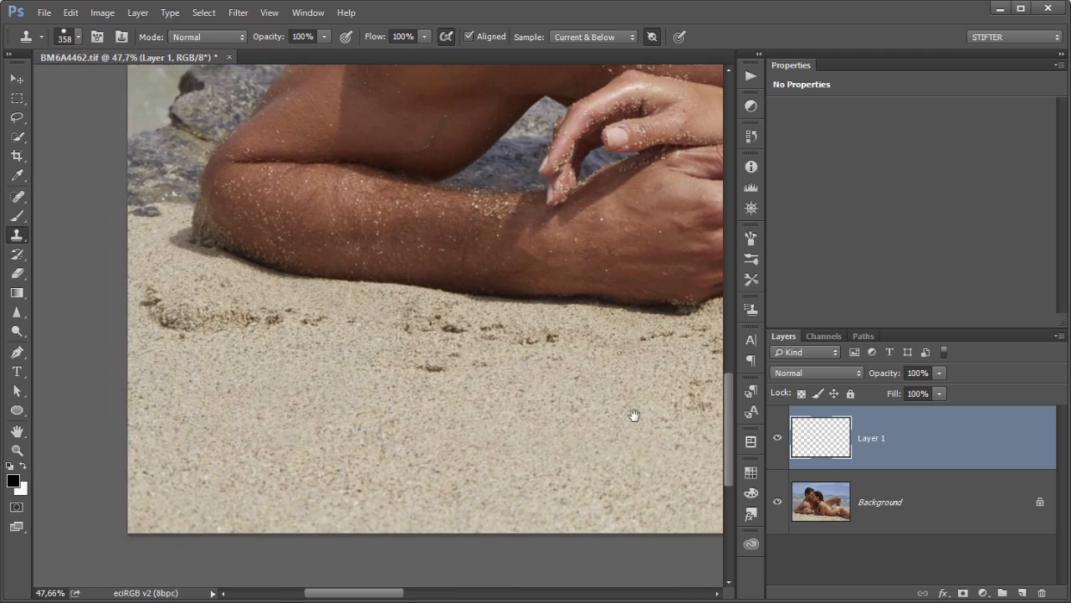
left_click_drag(443, 394, 421, 375)
right_click(421, 376)
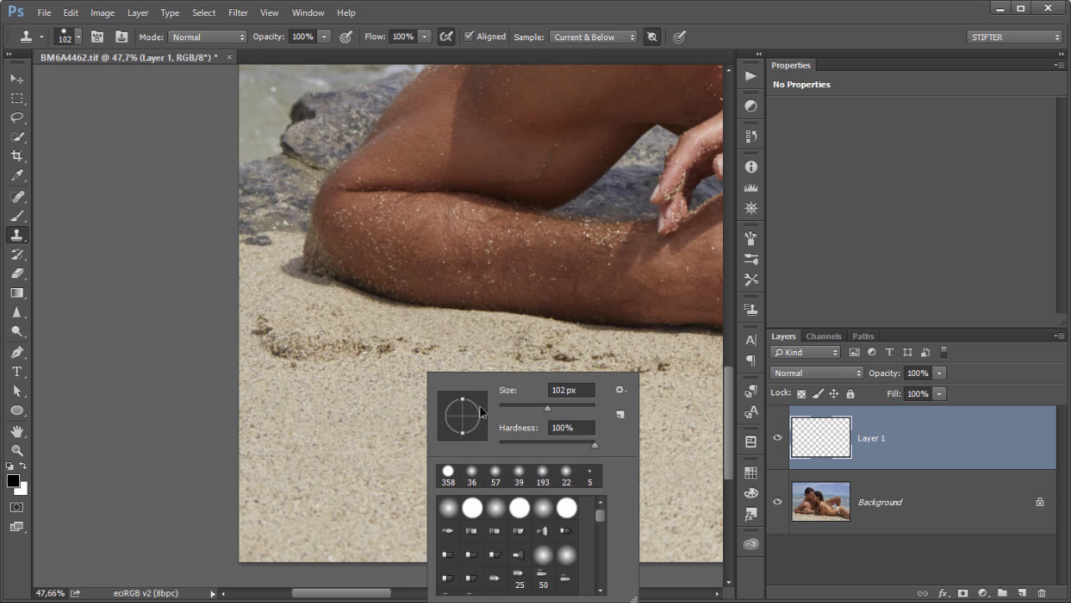
left_click_drag(534, 434, 434, 419)
left_click(416, 381)
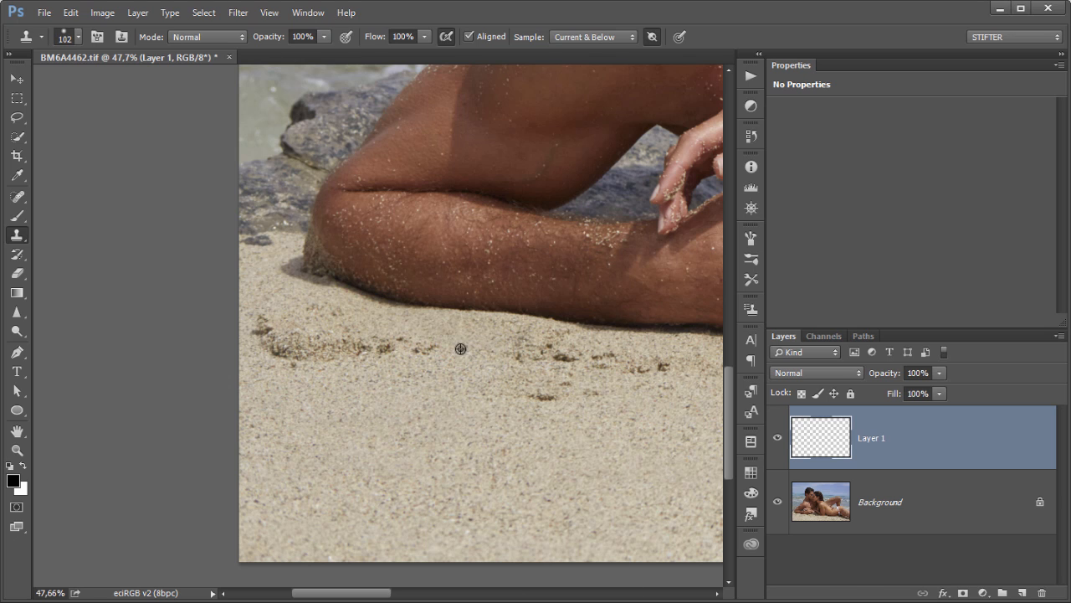
Clone clean sand over the dark marks in the sand below the man's forearm.
left_click_drag(320, 344, 368, 353)
mouse_move(271, 335)
left_mouse_down()
mouse_move(354, 363)
mouse_move(259, 320)
mouse_move(294, 307)
mouse_move(284, 310)
left_mouse_up()
mouse_move(370, 353)
left_mouse_down()
mouse_move(173, 328)
mouse_move(125, 309)
left_mouse_up()
mouse_move(411, 313)
left_mouse_down()
mouse_move(340, 314)
mouse_move(410, 331)
left_mouse_up()
mouse_move(265, 299)
left_mouse_down()
mouse_move(346, 314)
mouse_move(301, 341)
mouse_move(358, 346)
mouse_move(262, 348)
left_mouse_up()
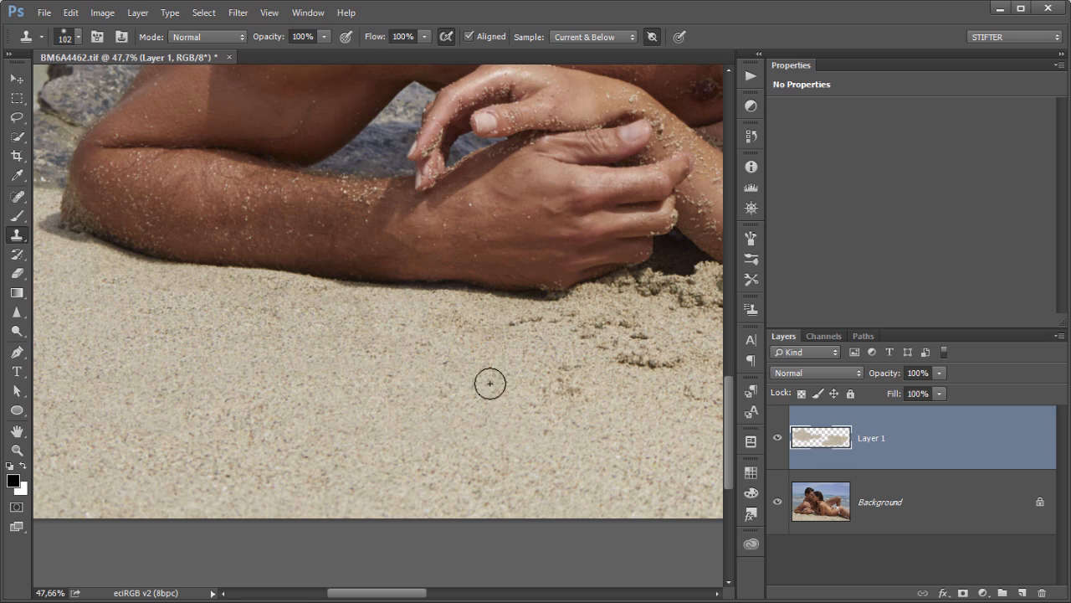
Clone away the footprint-like marks and dark specks in the sand in front of the couple's hands.
left_click_drag(488, 380, 214, 364)
mouse_move(358, 337)
left_mouse_down()
mouse_move(229, 321)
mouse_move(248, 309)
mouse_move(358, 326)
mouse_move(253, 374)
mouse_move(287, 357)
left_mouse_up()
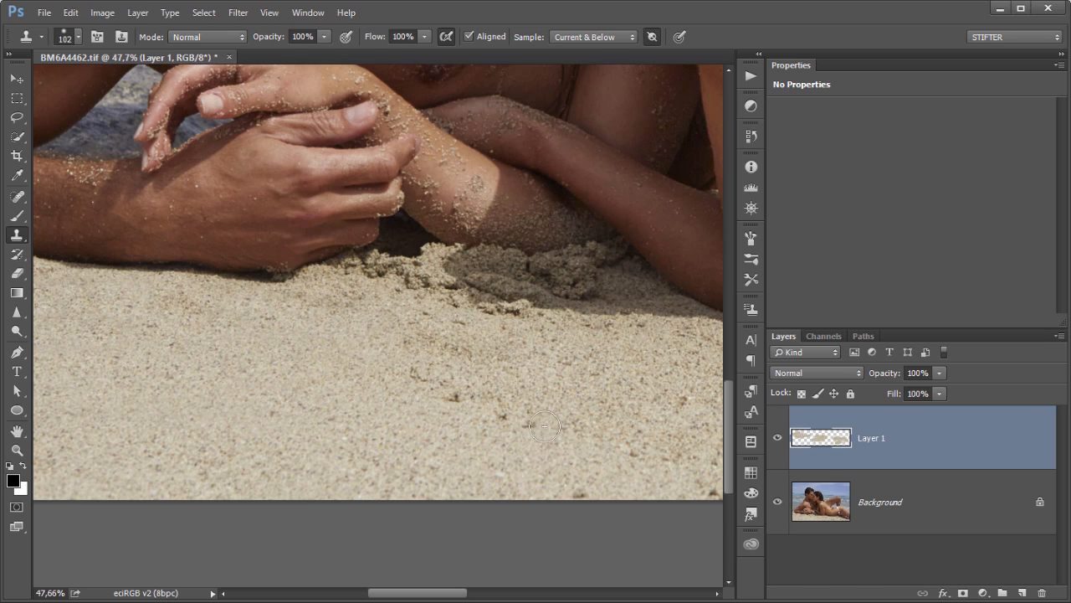
left_click_drag(543, 399, 273, 382)
mouse_move(267, 473)
left_mouse_down()
mouse_move(223, 469)
mouse_move(294, 456)
mouse_move(376, 461)
mouse_move(418, 477)
left_mouse_up()
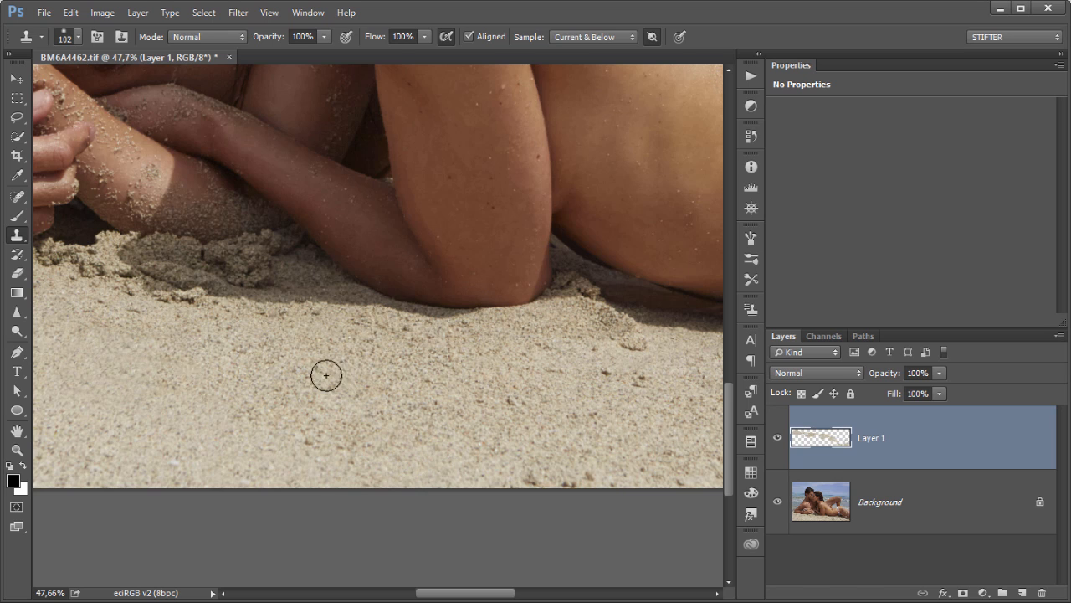
Clone clean sand over the dark specks in the sand in front of the woman's torso.
left_click_drag(410, 356, 245, 351)
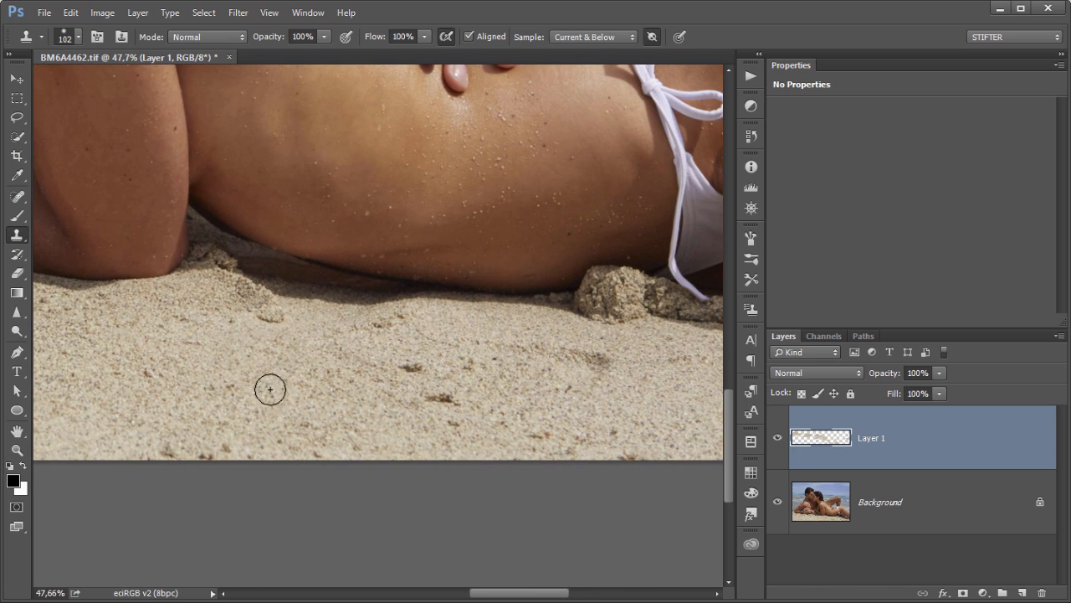
mouse_move(245, 421)
left_mouse_down()
mouse_move(228, 442)
mouse_move(152, 451)
mouse_move(355, 454)
mouse_move(248, 462)
left_mouse_up()
left_click(472, 375, "alt")
left_click_drag(419, 372, 449, 373)
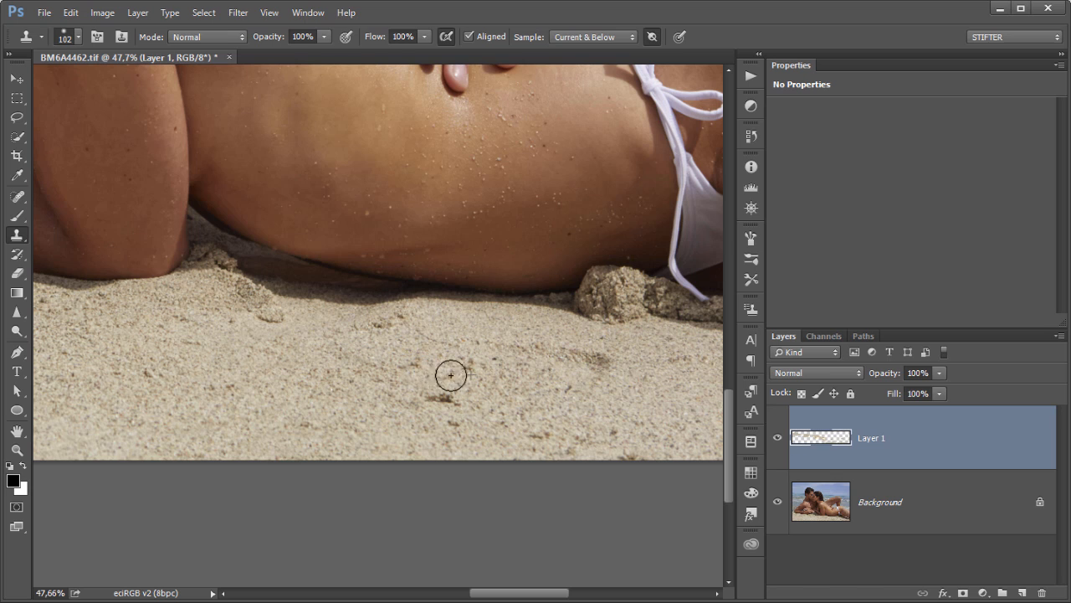
left_click(444, 400)
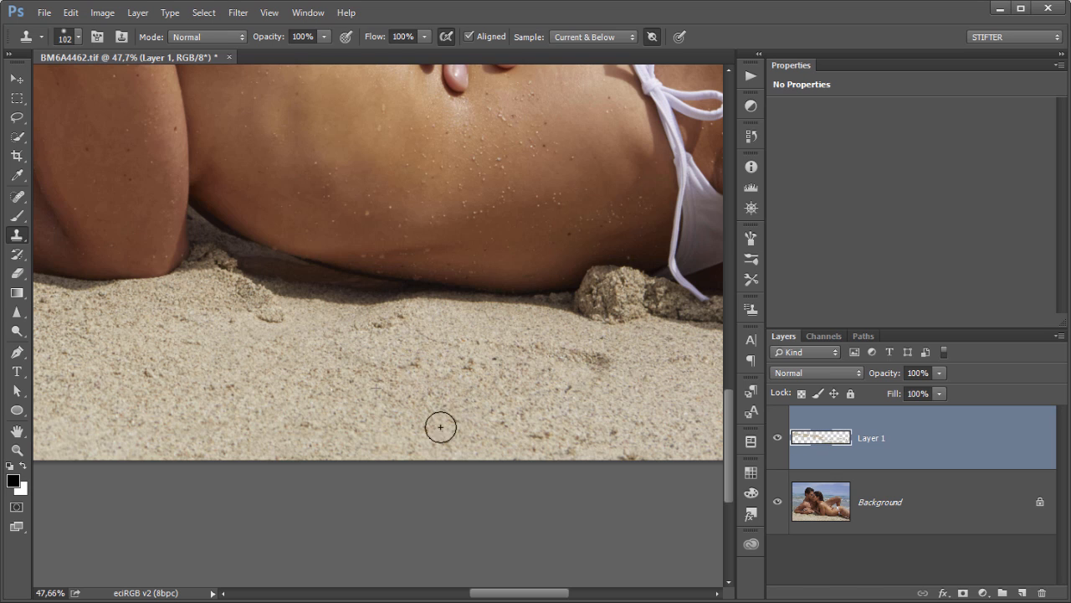
left_click(435, 423)
Clone away the remaining dark marks in the sand in front of the bikini and along the photo's lower edge.
left_click(390, 343, "alt")
left_click(277, 348, "alt")
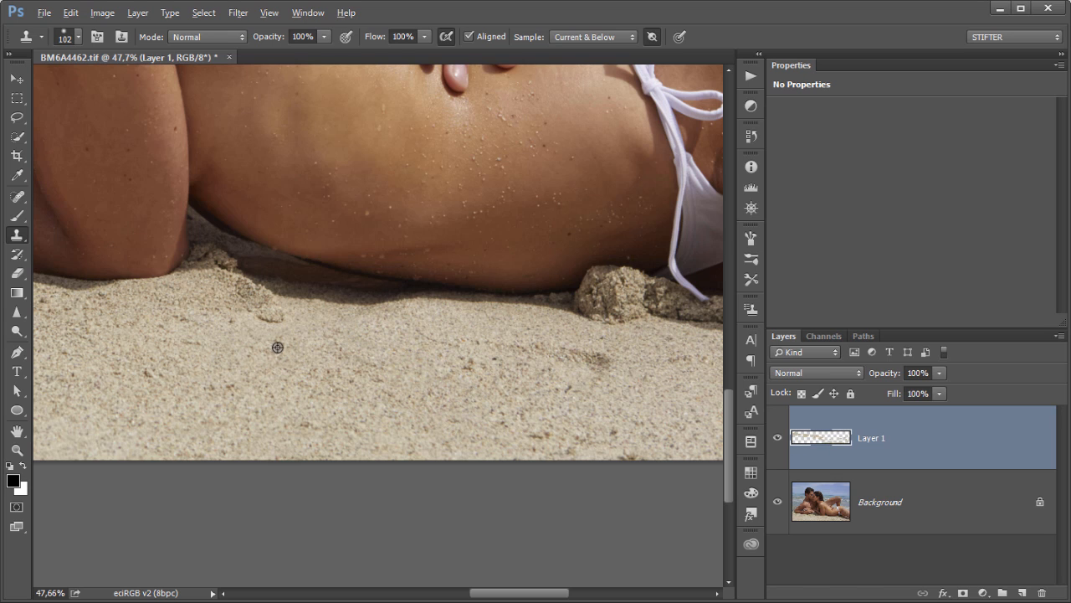
scroll(337, 366, "right", 3)
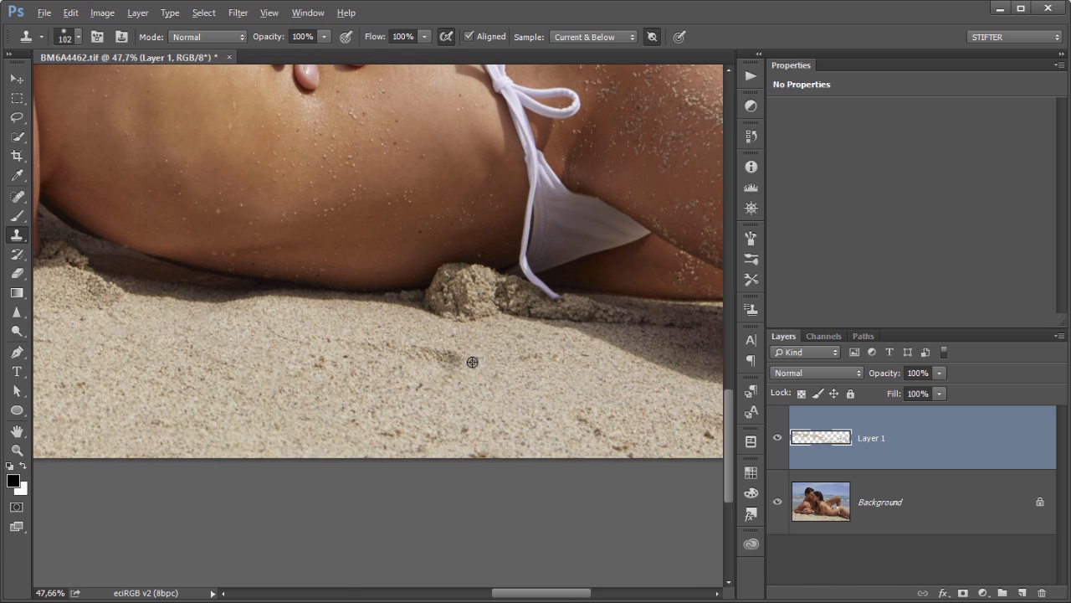
left_click_drag(461, 338, 474, 354)
mouse_move(325, 356)
left_mouse_down()
mouse_move(467, 364)
mouse_move(390, 363)
mouse_move(361, 335)
mouse_move(462, 358)
mouse_move(373, 352)
mouse_move(311, 366)
mouse_move(366, 348)
mouse_move(341, 370)
mouse_move(377, 355)
mouse_move(257, 340)
mouse_move(292, 382)
mouse_move(172, 375)
mouse_move(314, 361)
mouse_move(238, 351)
mouse_move(394, 343)
mouse_move(492, 411)
mouse_move(471, 395)
mouse_move(505, 439)
mouse_move(465, 436)
mouse_move(384, 399)
mouse_move(471, 392)
mouse_move(431, 399)
mouse_move(461, 408)
mouse_move(366, 435)
mouse_move(330, 436)
mouse_move(317, 392)
mouse_move(293, 416)
mouse_move(311, 433)
mouse_move(346, 410)
mouse_move(352, 438)
mouse_move(249, 425)
left_mouse_up()
mouse_move(461, 395)
left_mouse_down()
mouse_move(173, 416)
mouse_move(409, 440)
left_mouse_up()
scroll(258, 378, "down", 1)
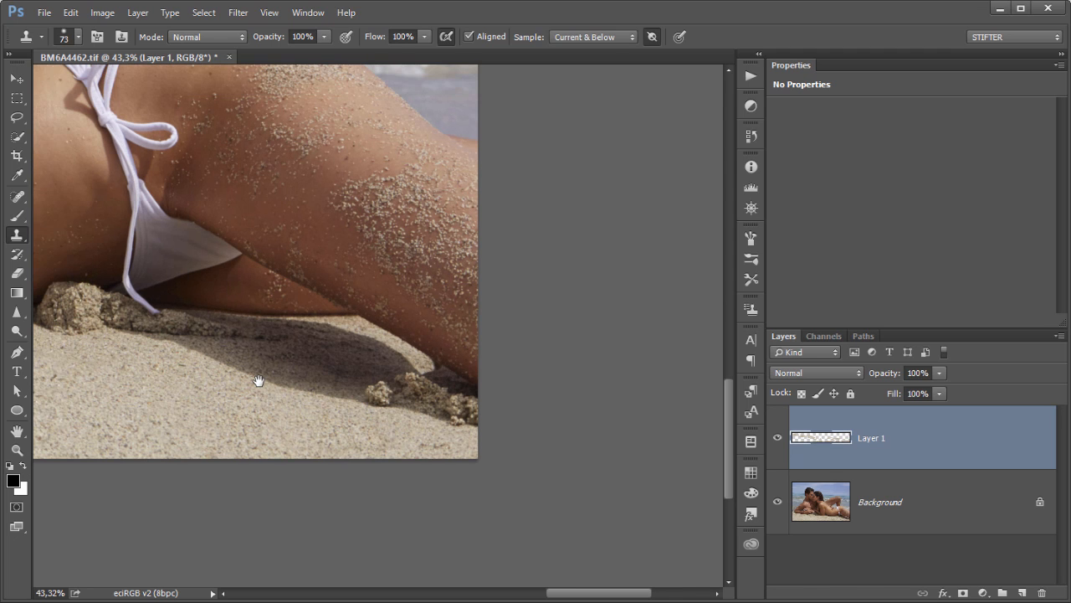
Fit the whole photo in view and toggle Layer 1's visibility to compare the sand before and after retouching.
key("ctrl+0")
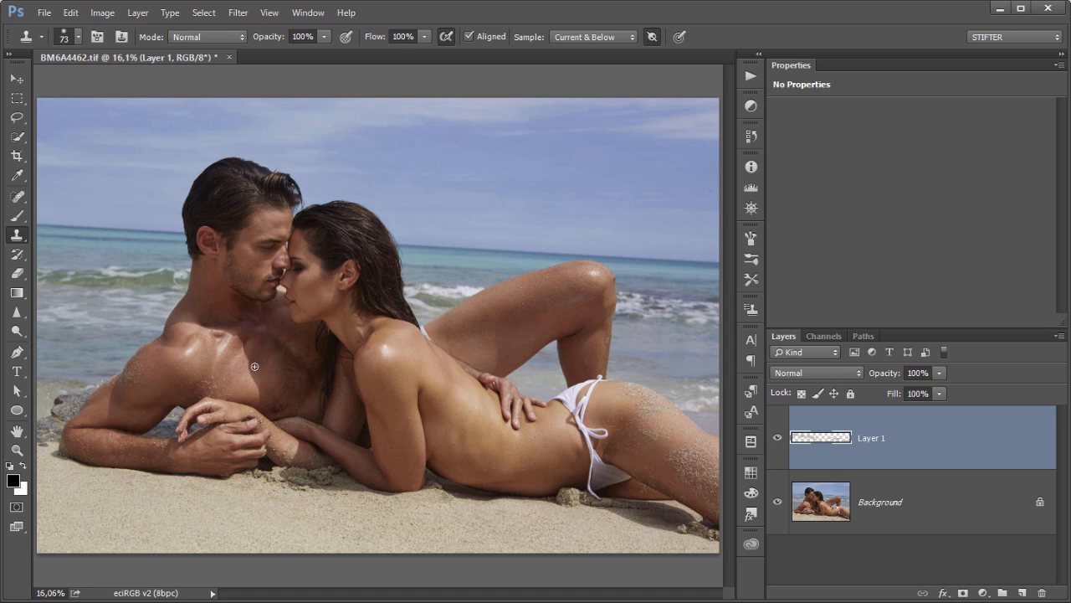
left_click(778, 438)
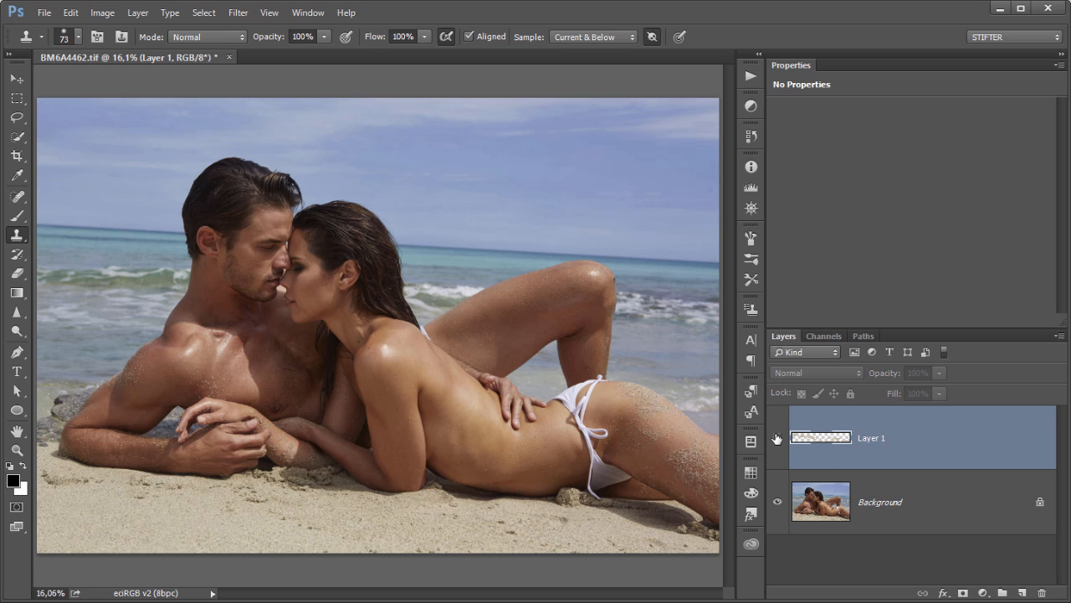
left_click(778, 437)
left_click(777, 437)
left_click(778, 437)
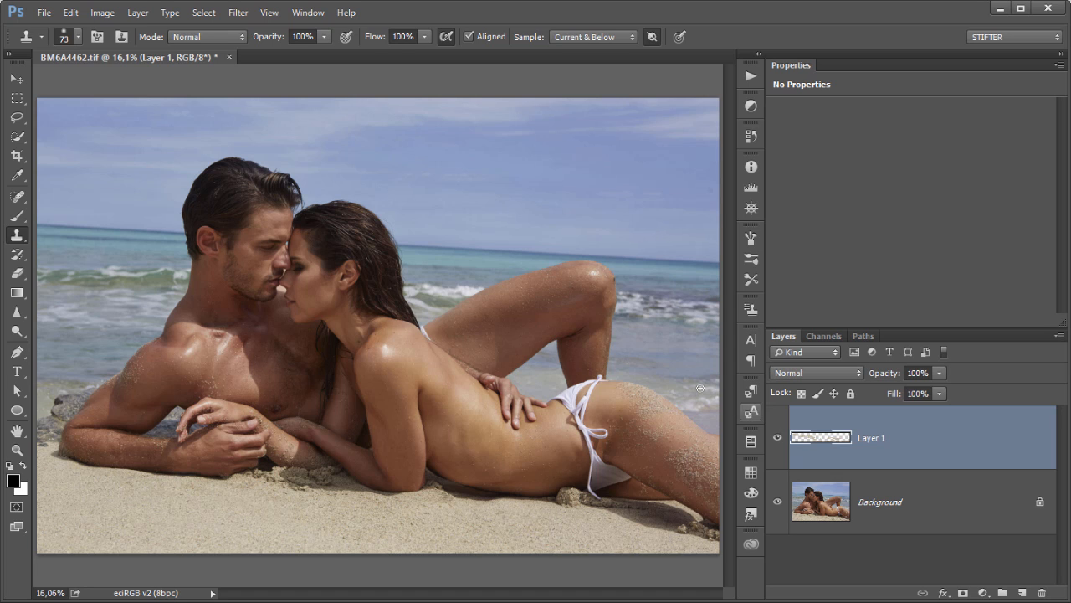
Close BM6A4462.tif and save it with layers, ZIP image compression and RLE layer compression, suppressing future layer file-size notices.
left_click(17, 98)
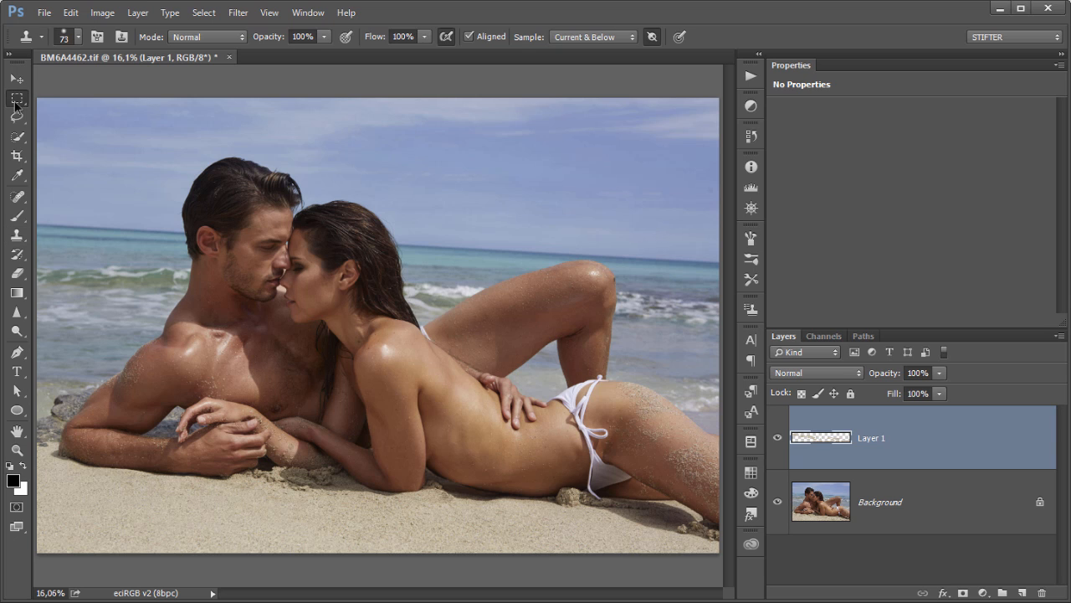
left_click(229, 57)
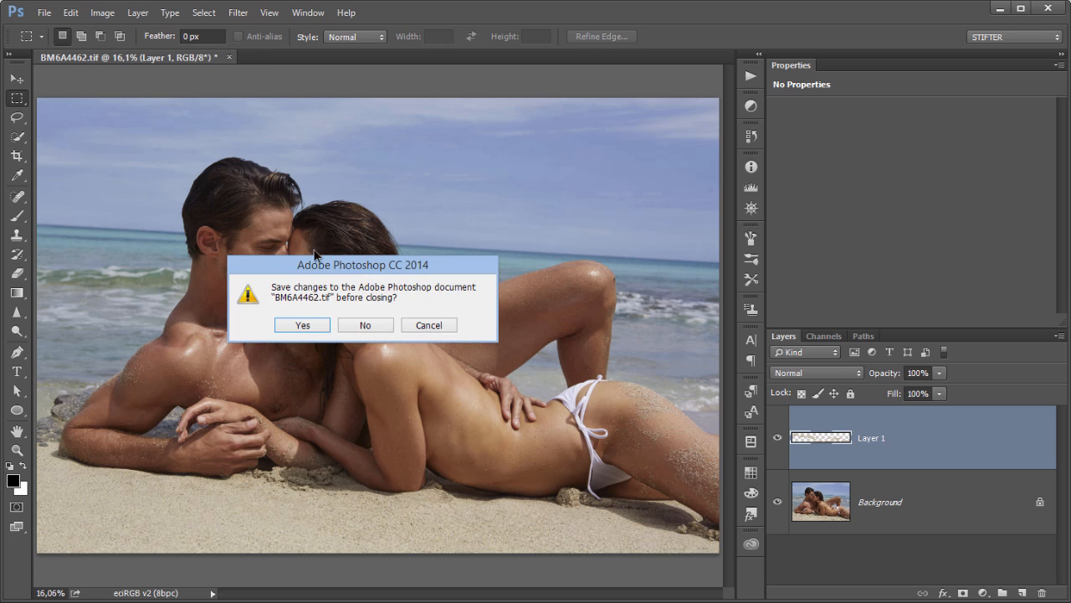
left_click(303, 324)
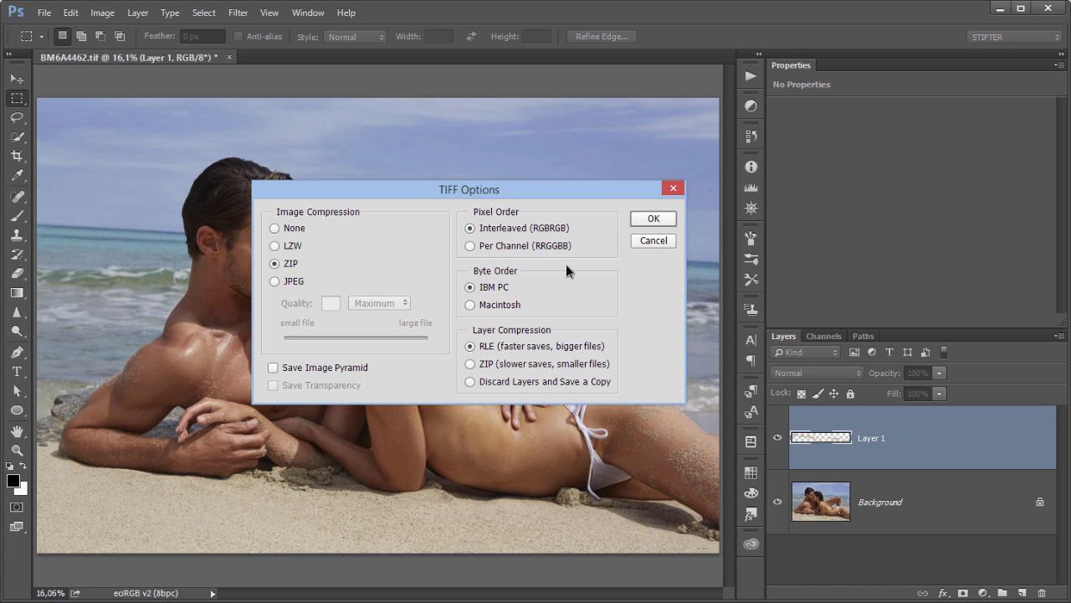
left_click(664, 219)
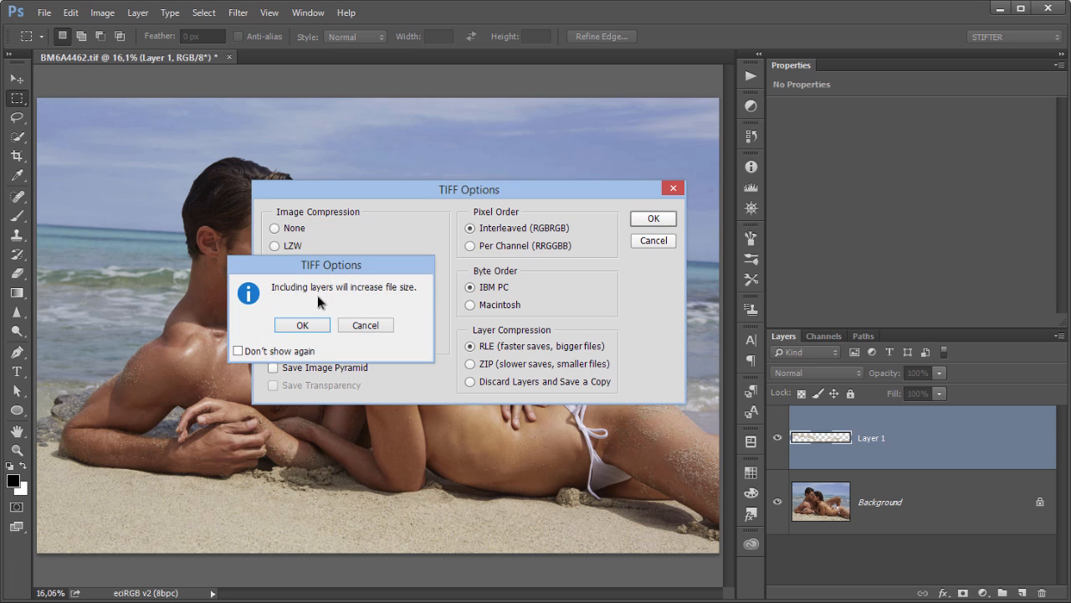
left_click(247, 351)
left_click(306, 325)
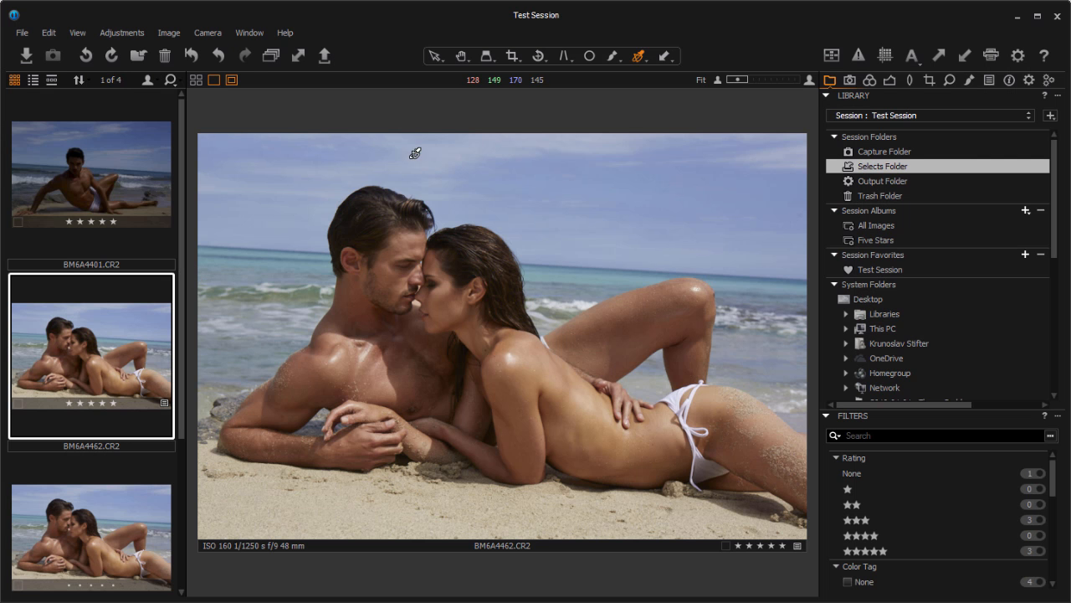
Compare the retouched BM6A4462.tif with the original BM6A4462.CR2 in Capture One by switching between them.
scroll(134, 294, "down", 1)
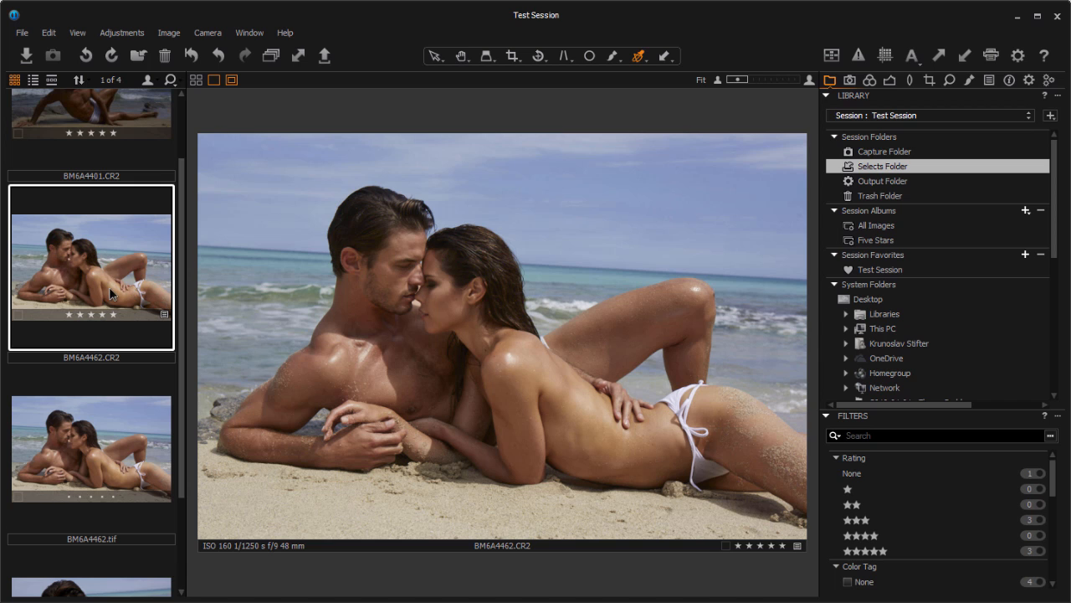
left_click(115, 465)
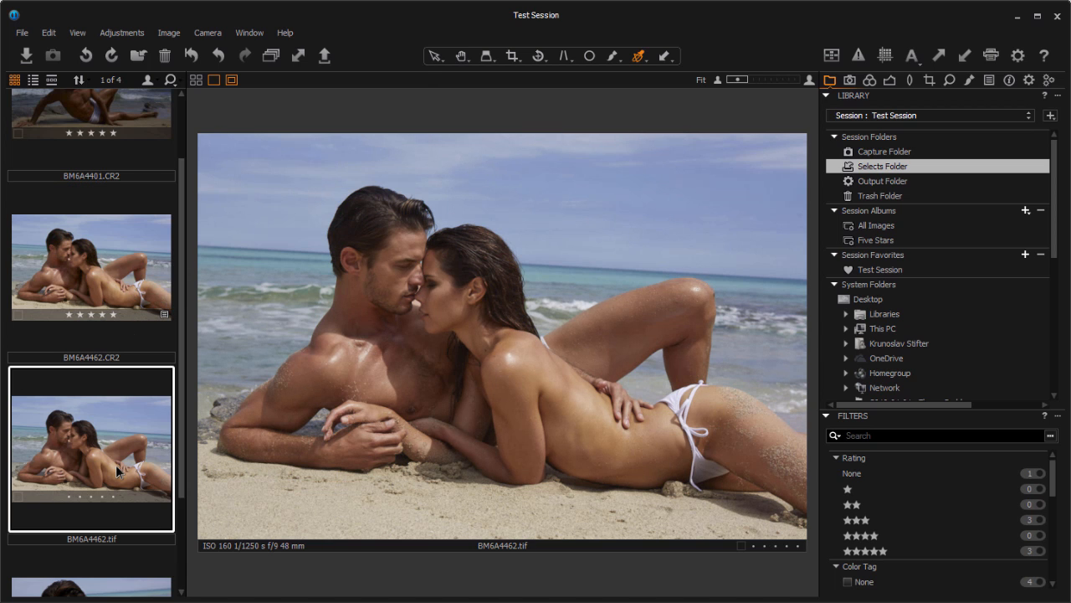
left_click(98, 285)
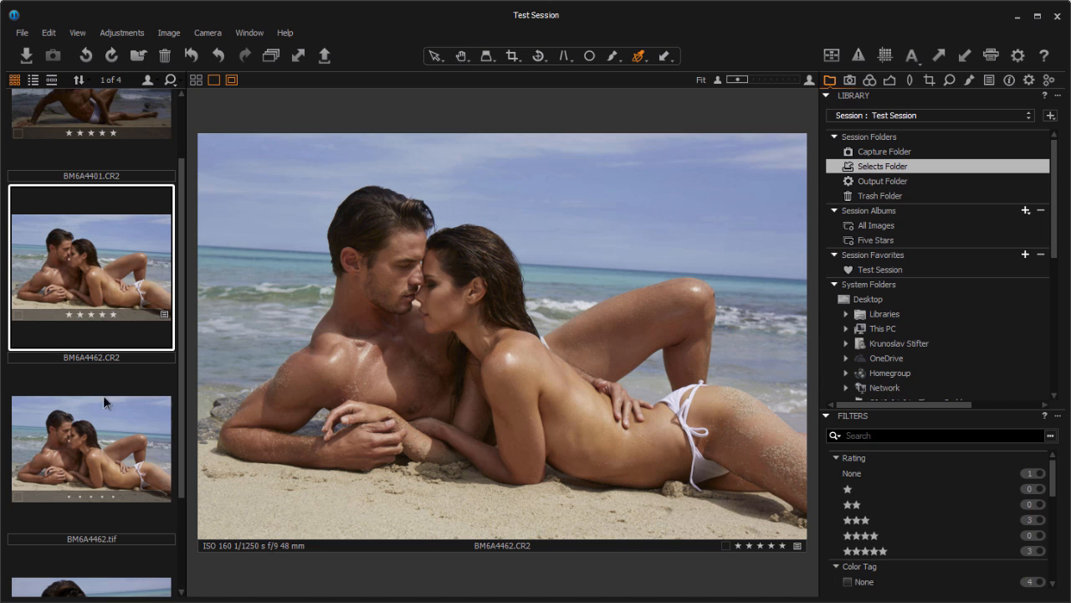
left_click(98, 421)
left_click(98, 282)
left_click(104, 361)
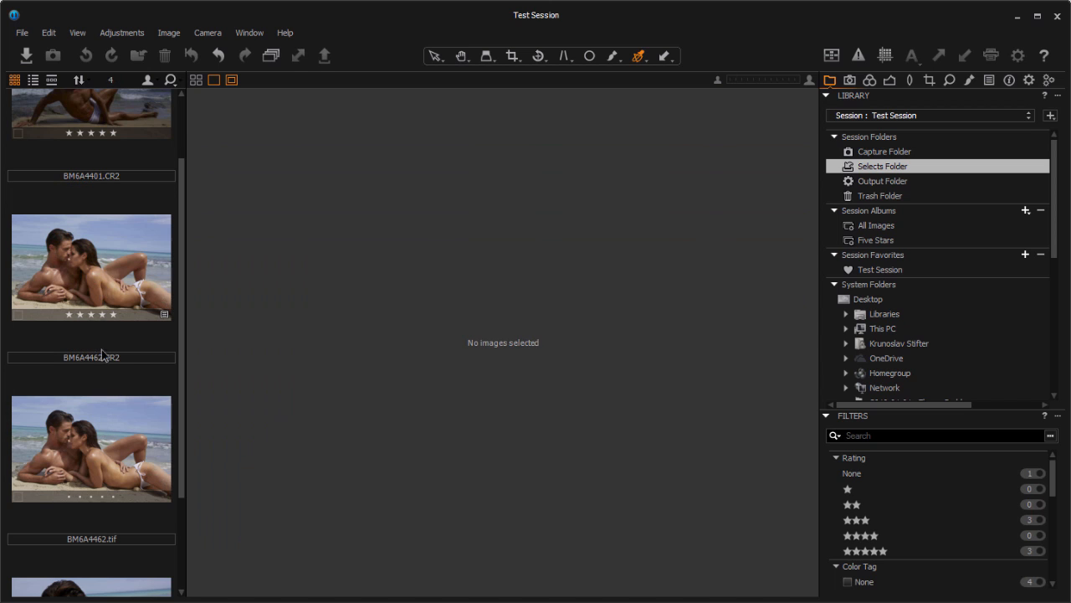
left_click(98, 406)
left_click(110, 263)
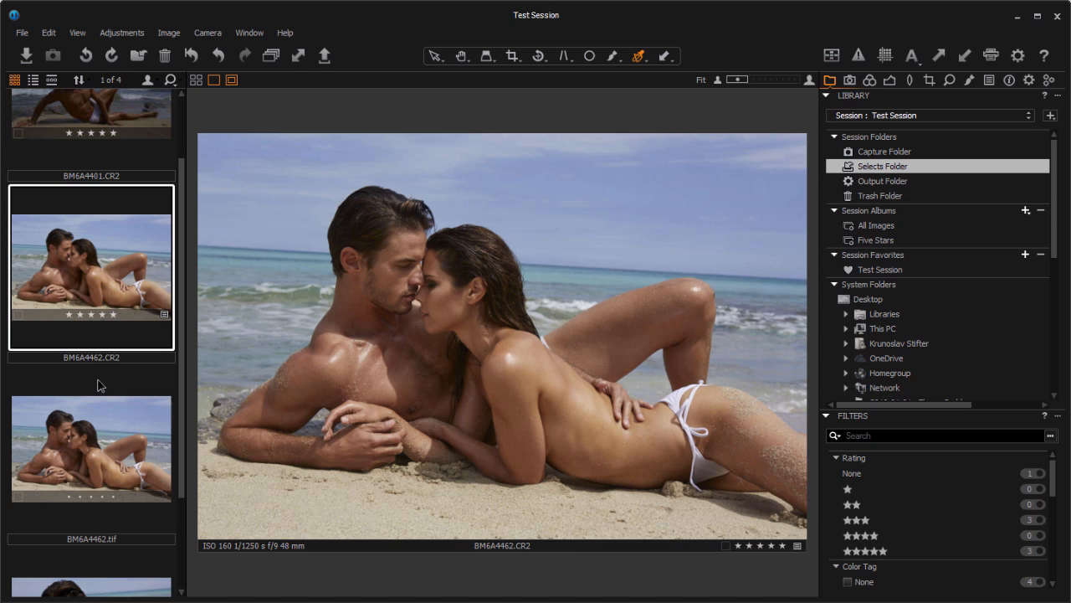
left_click(102, 328)
left_click(108, 410)
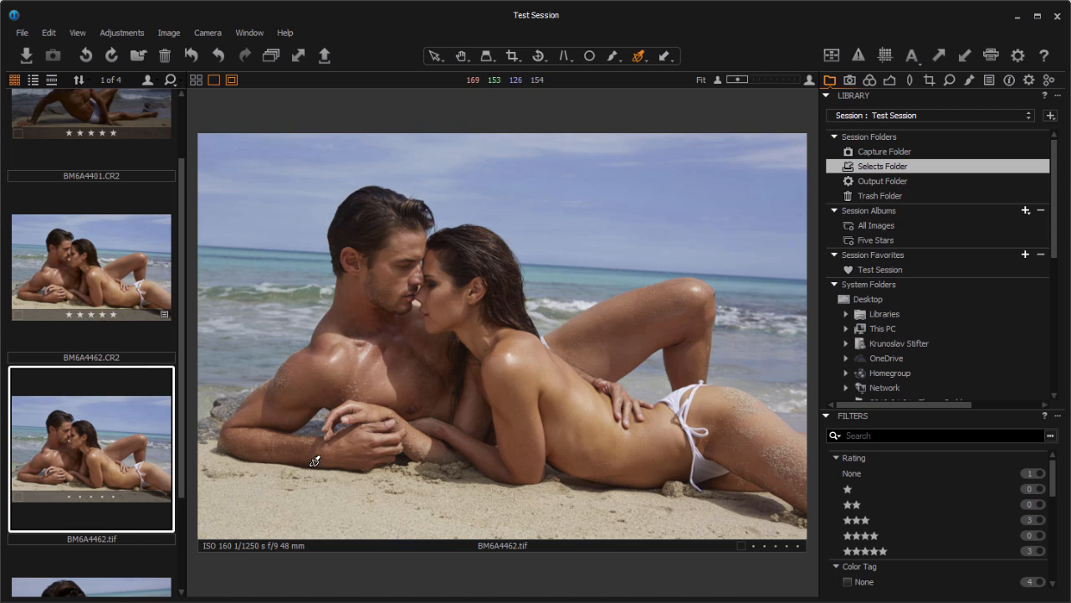
Regenerate the previews of BM6A4462.tif.
right_click(94, 425)
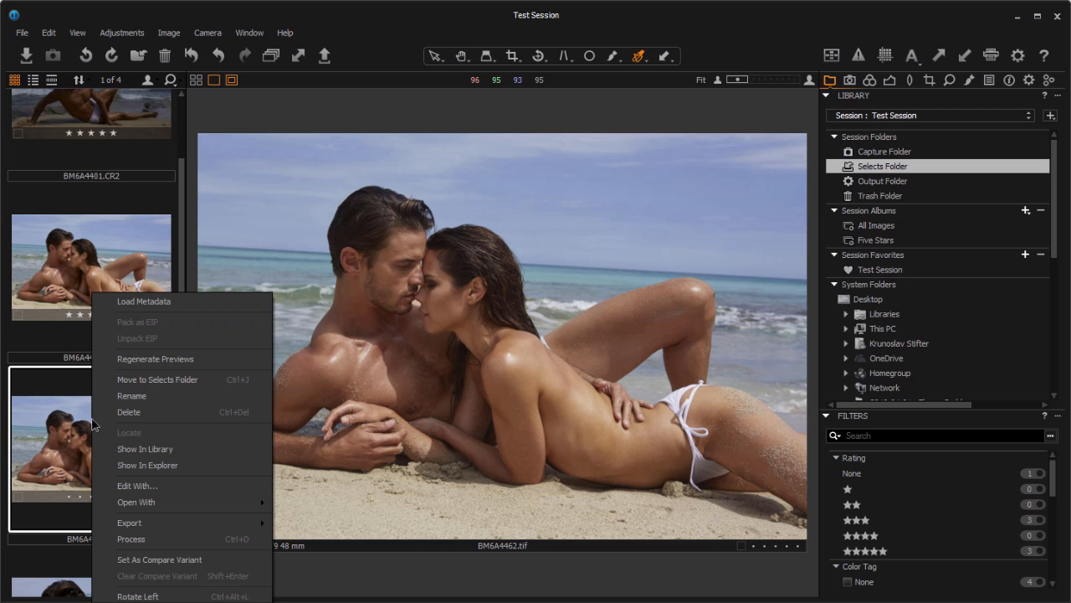
left_click(226, 360)
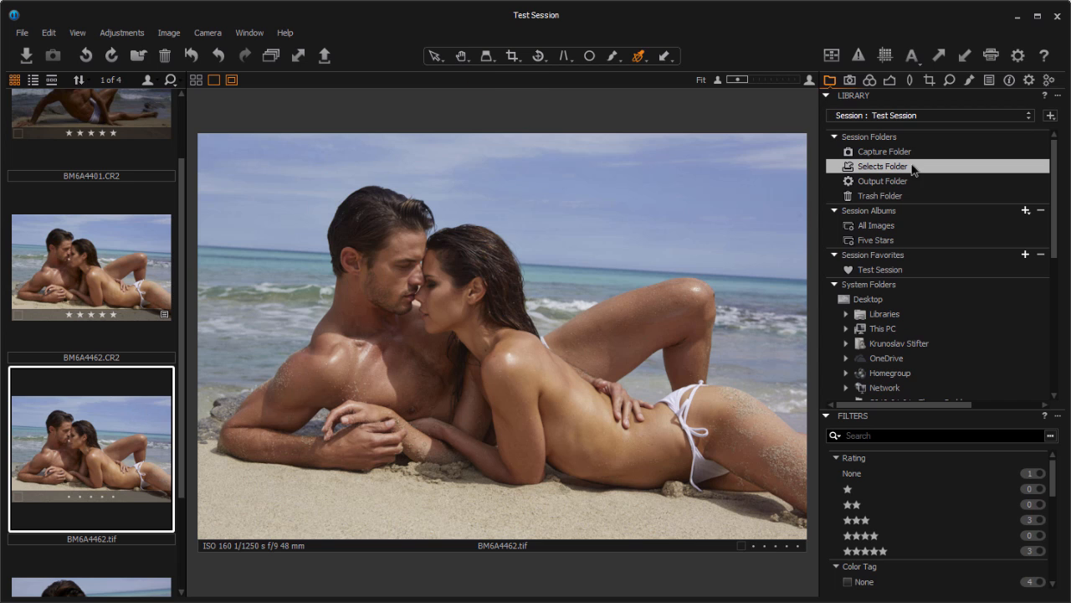
Try a Clarity of 100 on BM6A4462.tif, reset it, and set Saturation to -100.
left_click(890, 79)
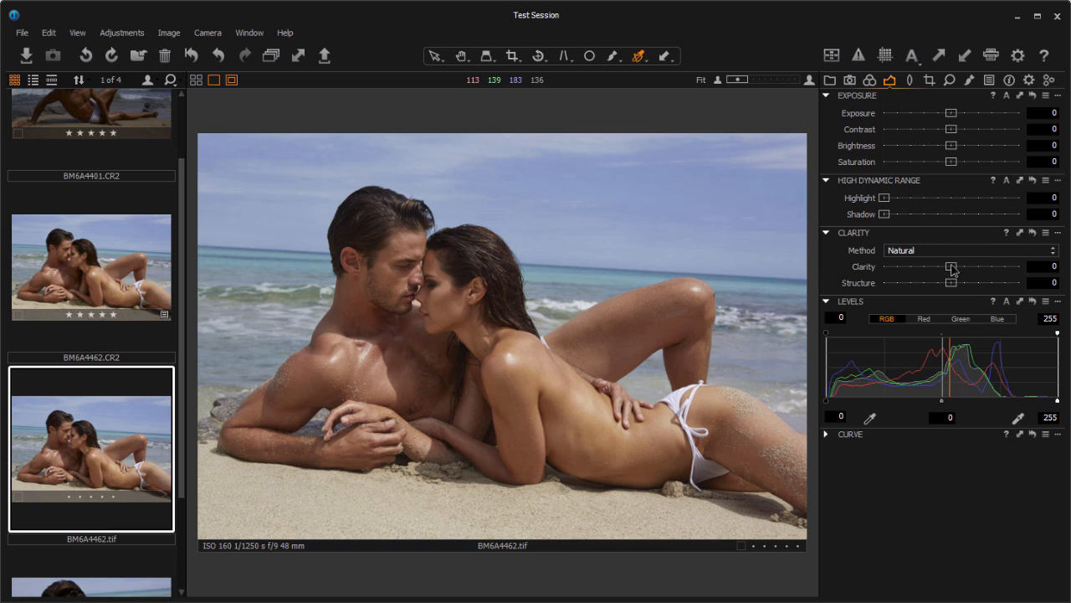
left_click_drag(952, 267, 1038, 270)
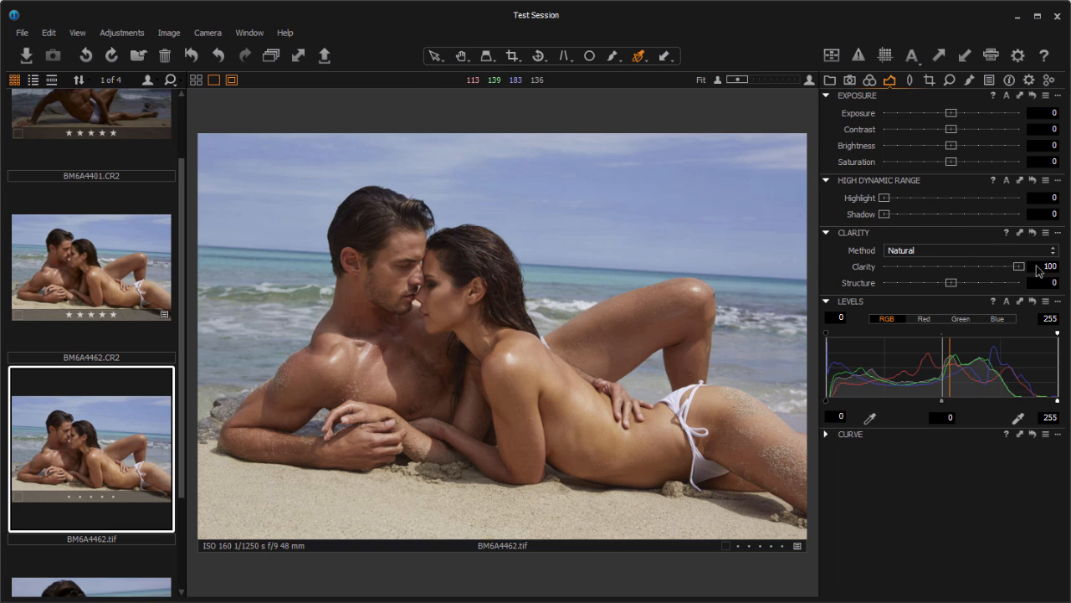
double_click(1019, 266)
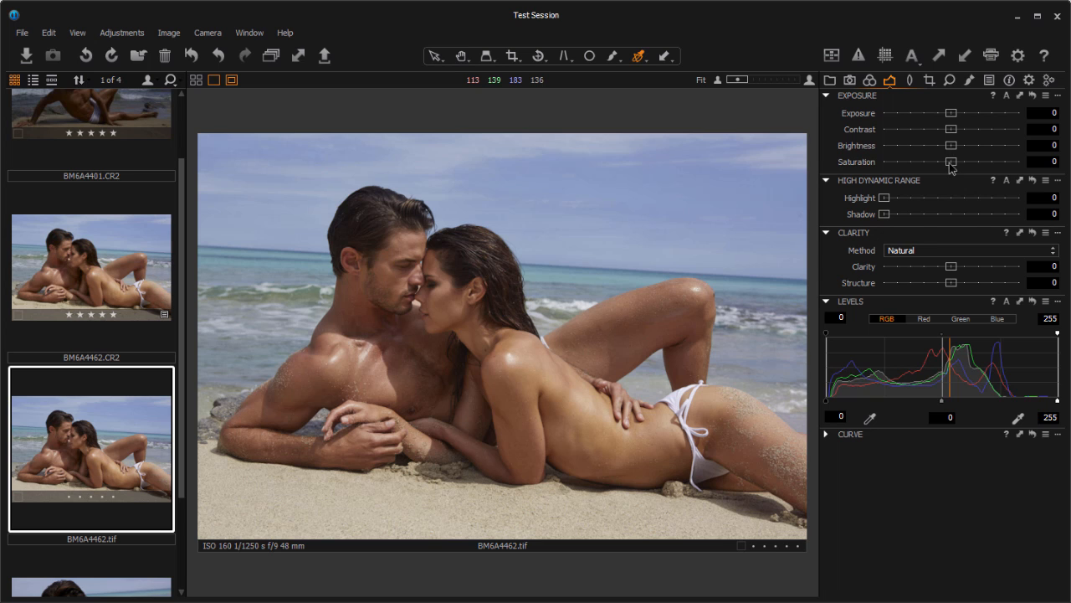
left_click_drag(950, 162, 883, 162)
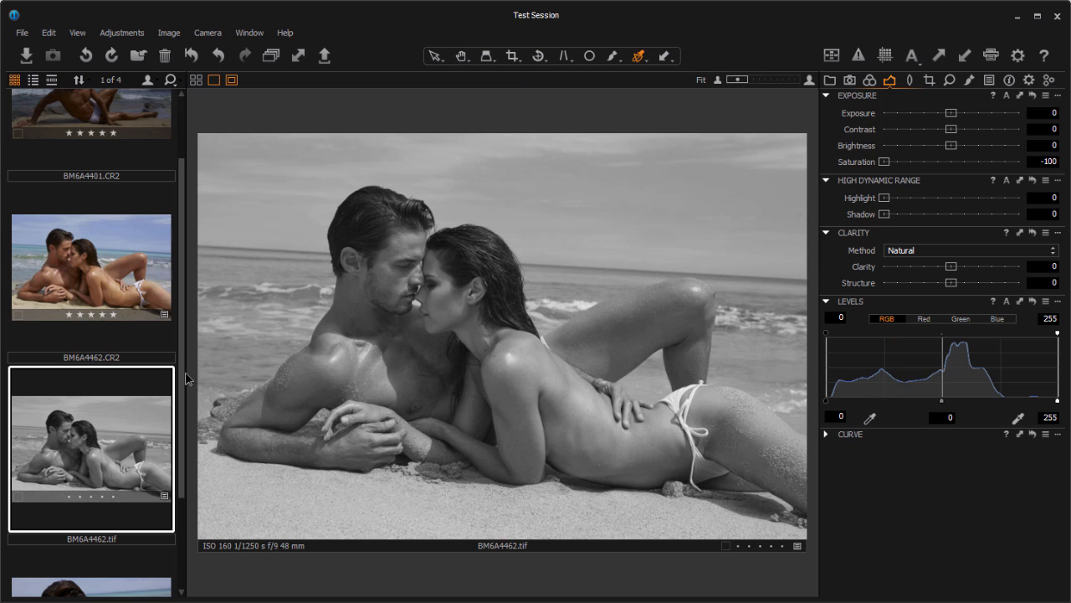
Send the desaturated BM6A4462.tif to Adobe Photoshop CC 2014 as an 8-bit Zip TIFF in eciRGB v2, keeping the embedded profile.
right_click(129, 414)
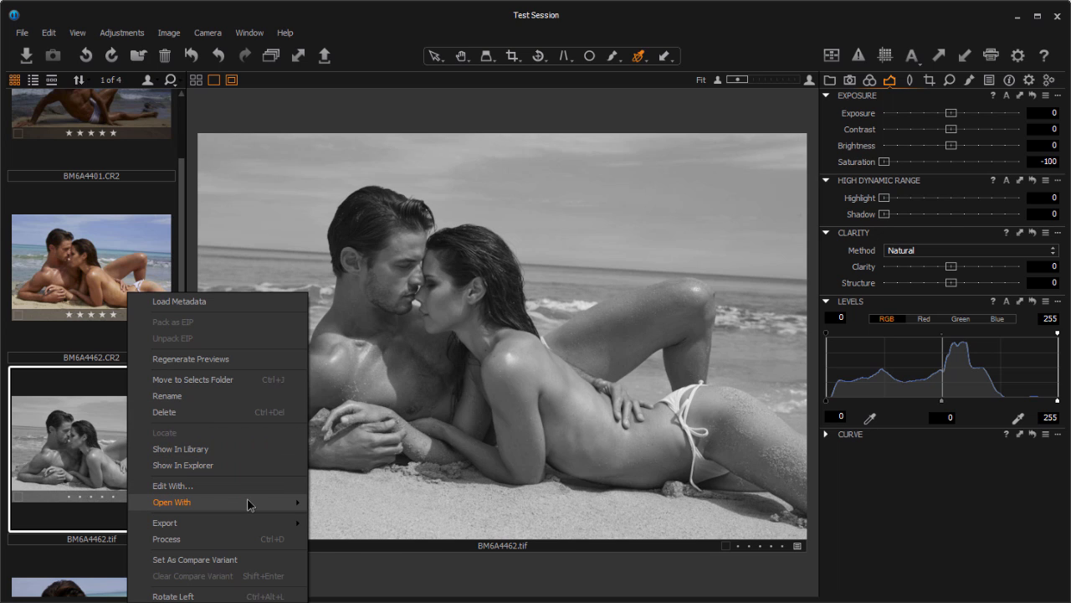
mouse_move(249, 505)
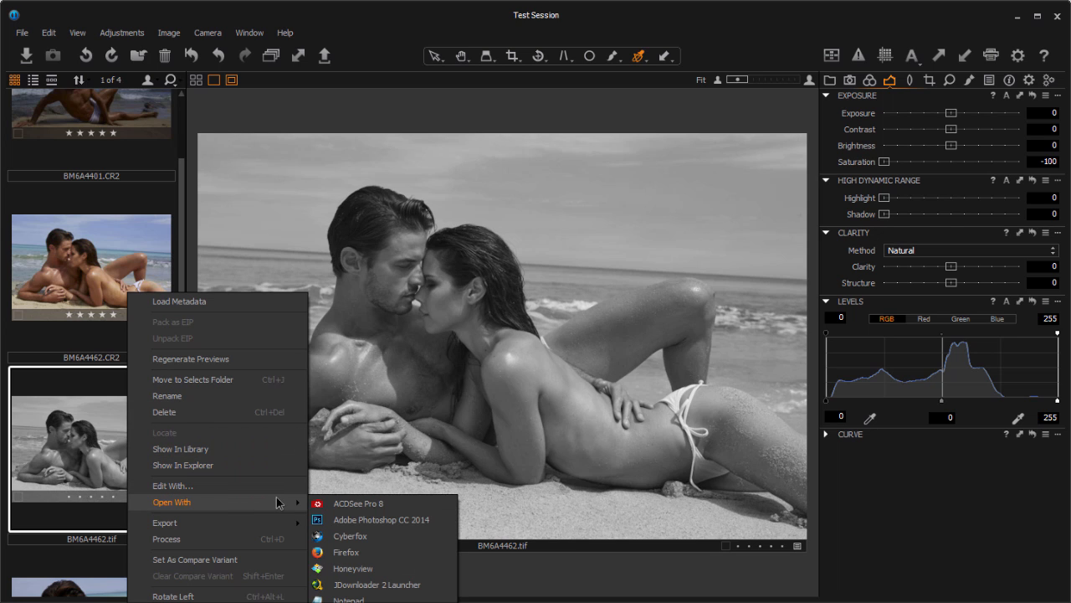
left_click(256, 497)
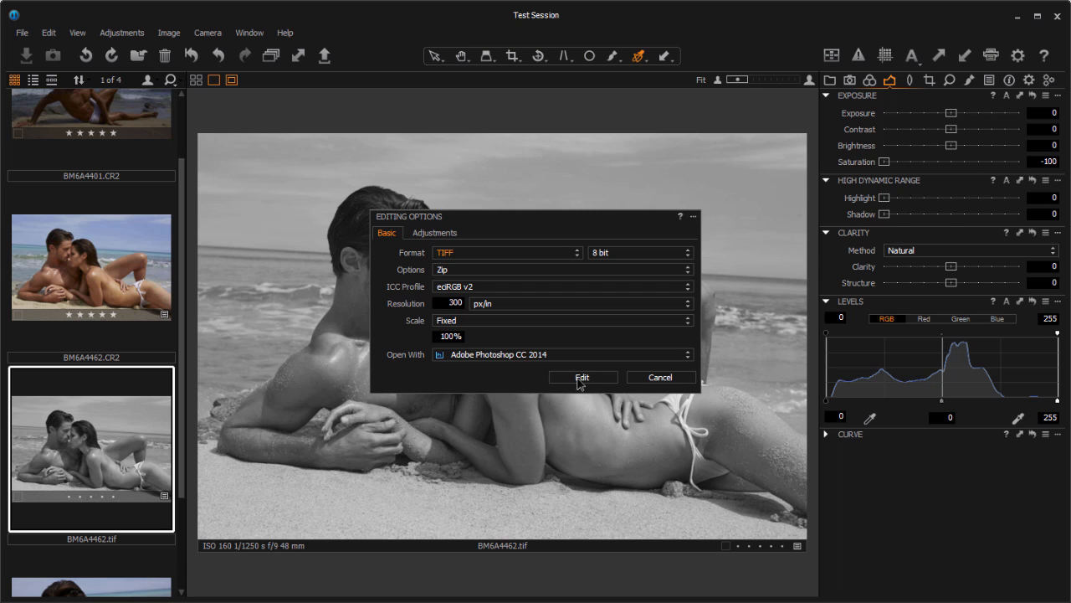
left_click(581, 377)
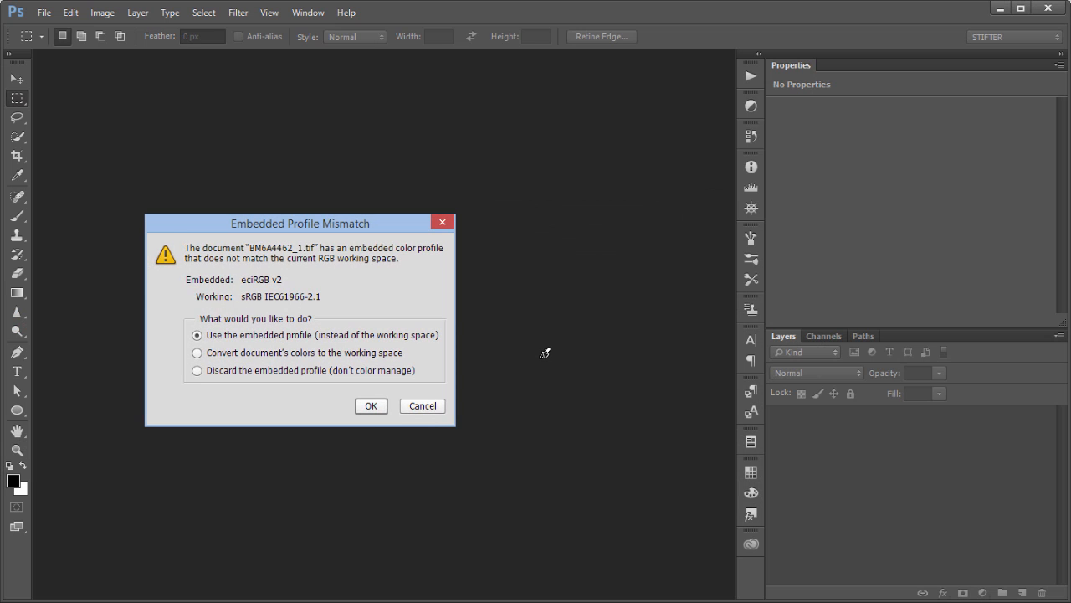
left_click(371, 406)
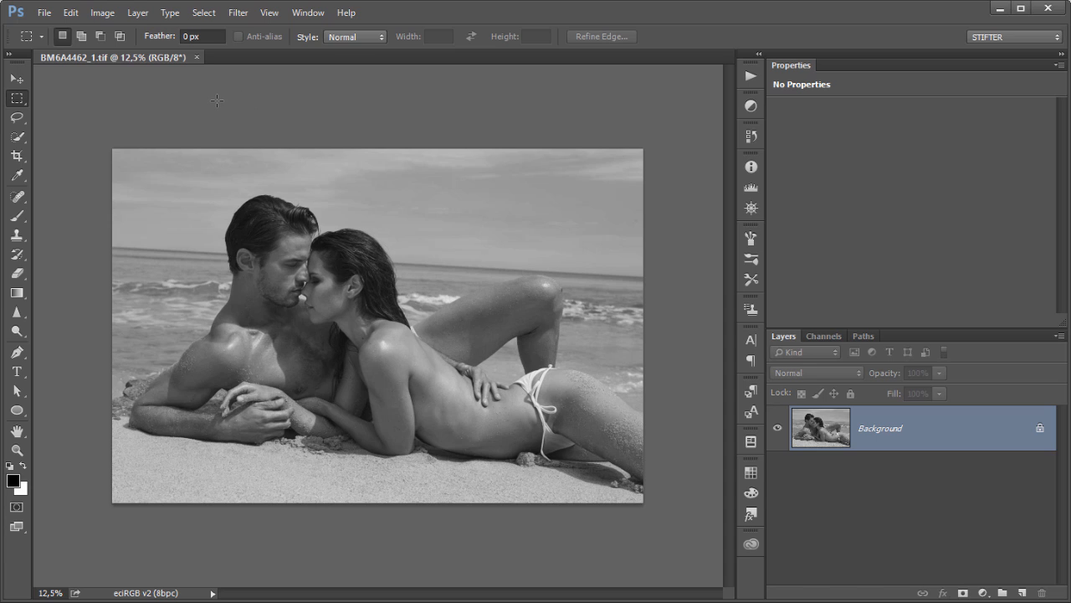
Close BM6A4462_1.tif in Photoshop, switch back to Capture One and select the new BM6A4462_1.tif.
left_click(198, 58)
key("alt+Tab")
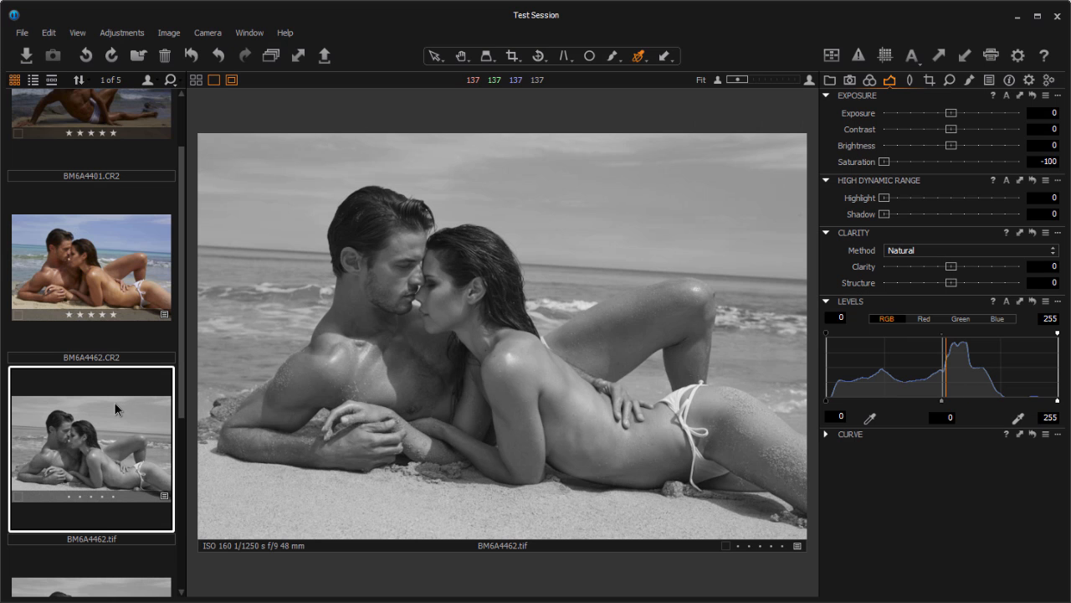
scroll(192, 400, "down", 1)
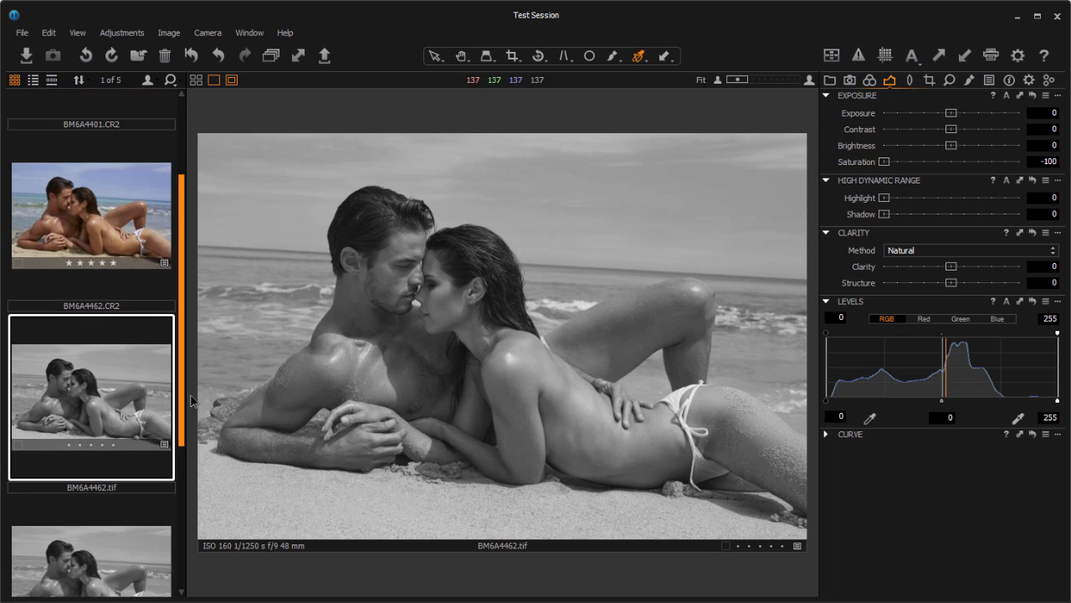
scroll(193, 400, "down", 3)
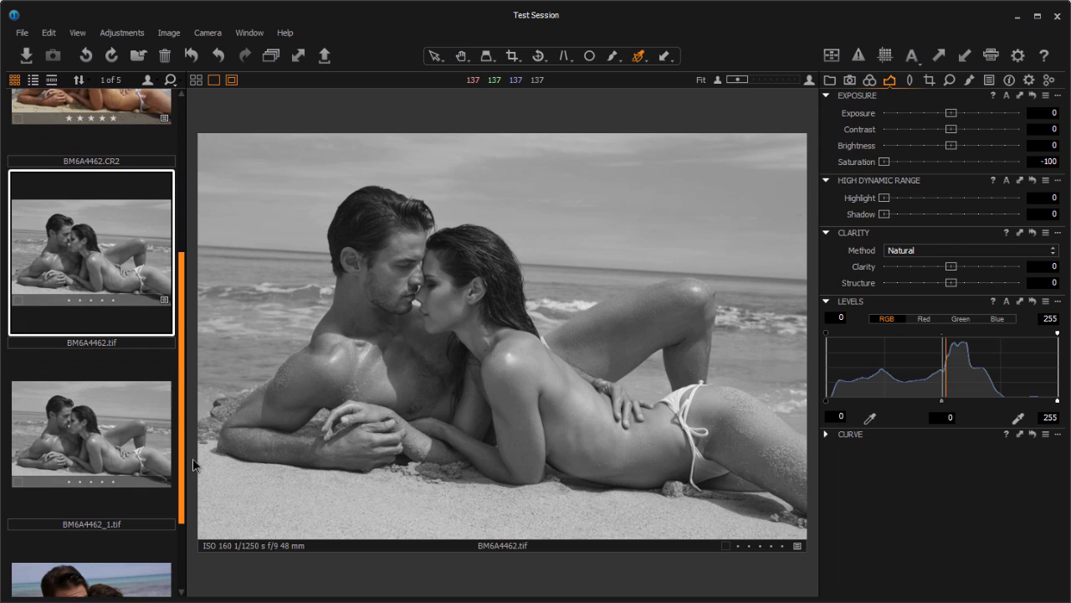
left_click(97, 456)
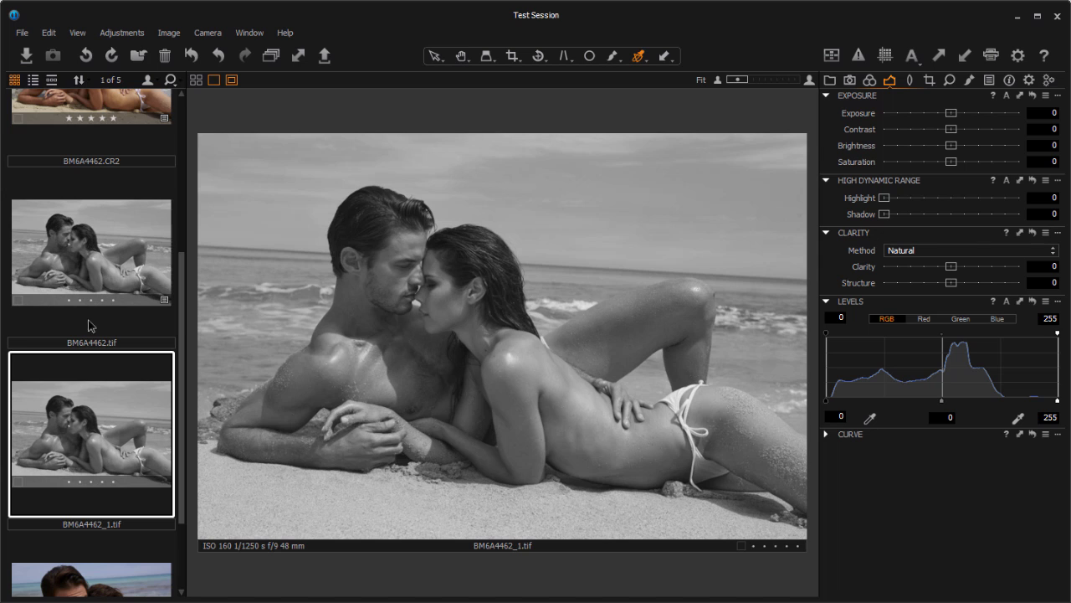
Delete the duplicate BM6A4462_1.tif from the session.
left_click(86, 260)
left_click(106, 435)
right_click(106, 435)
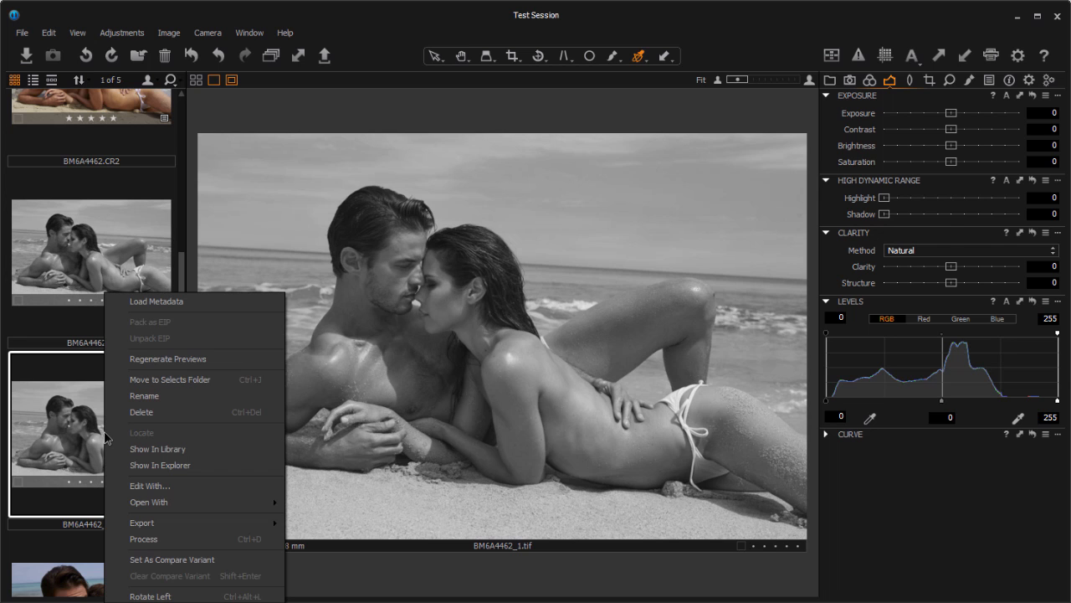
left_click(165, 421)
Compare the raw BM6A4462.CR2 with the desaturated BM6A4462.tif and leave the TIFF selected.
left_click(100, 324)
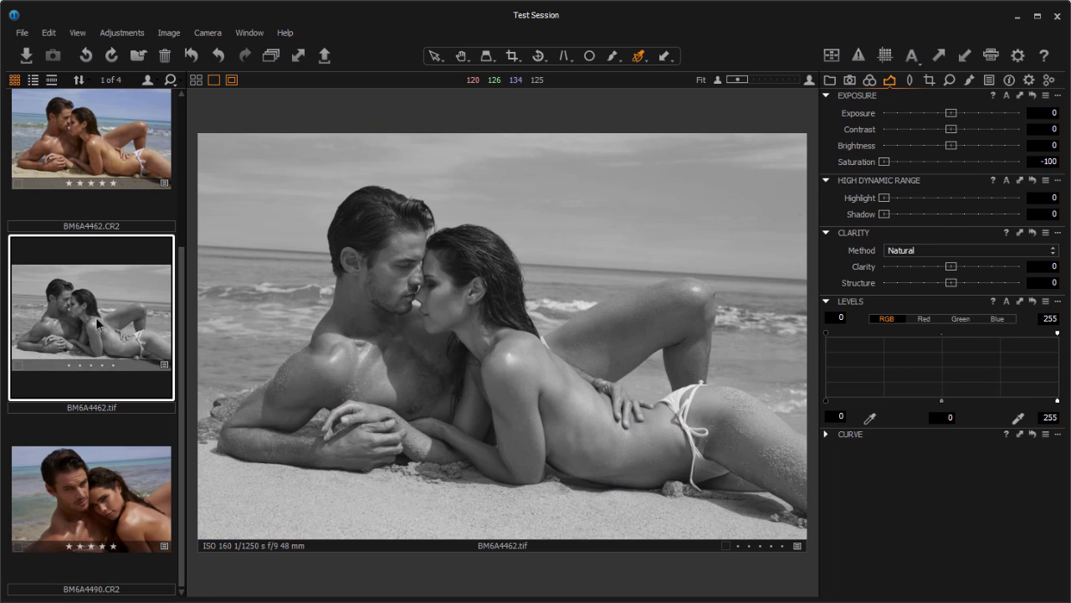
scroll(184, 330, "up", 3)
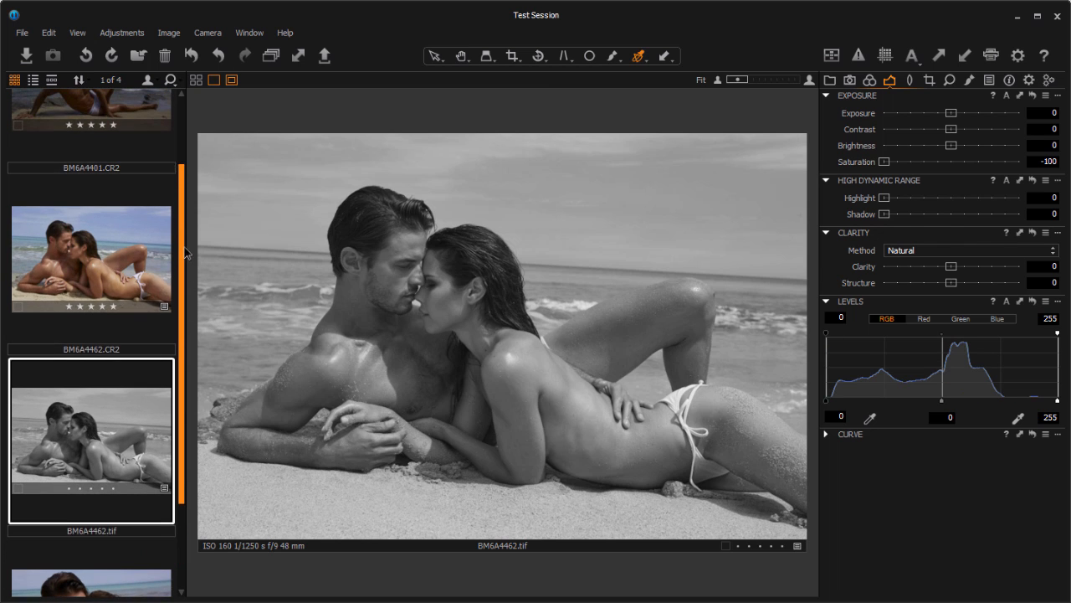
left_click(138, 259)
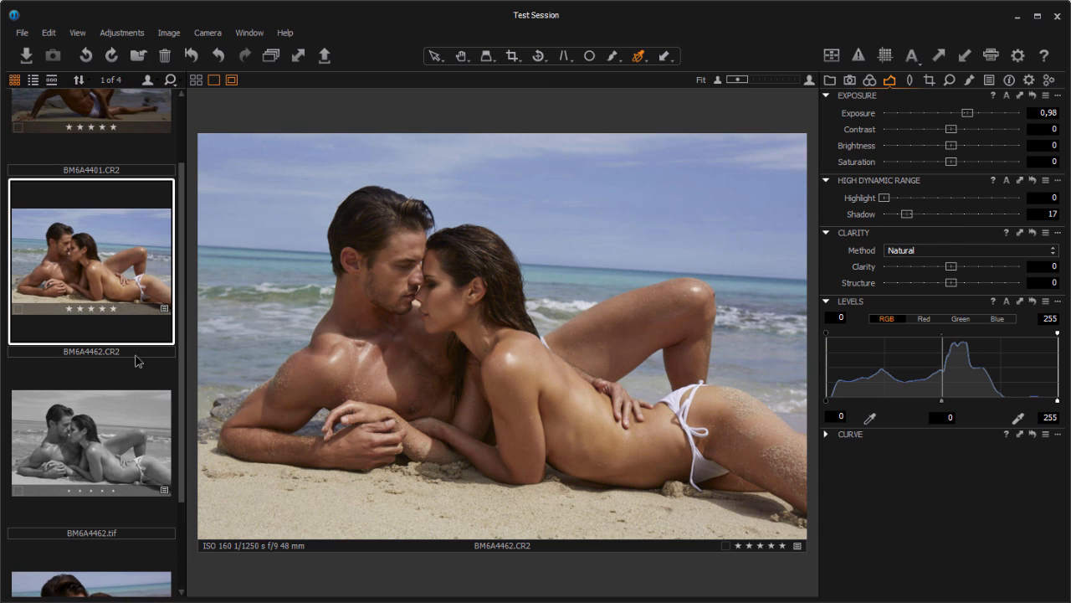
left_click(128, 417)
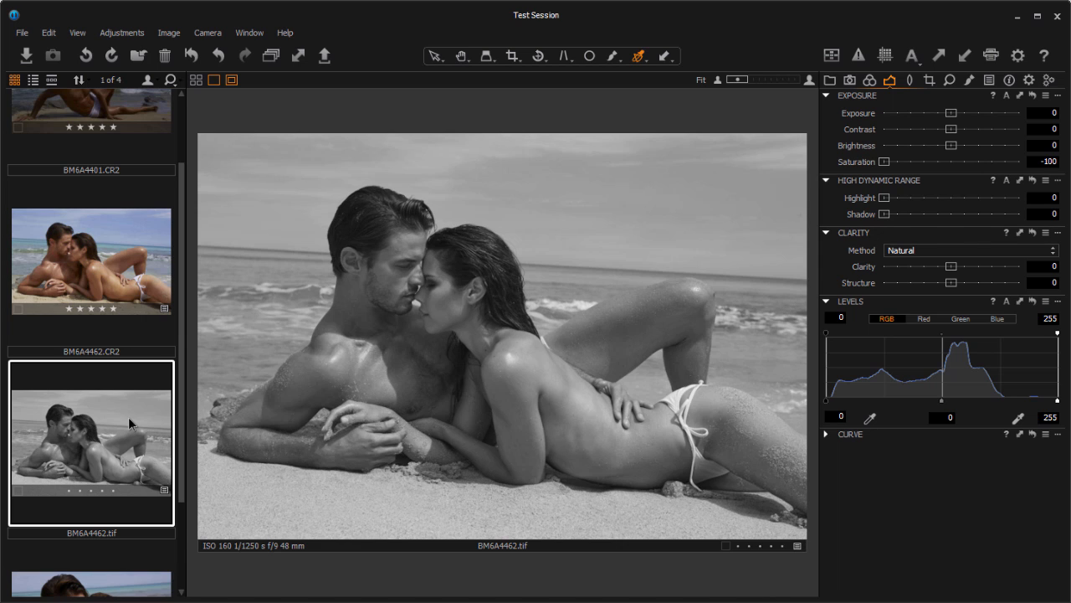
Open BM6A4462.tif directly in Adobe Photoshop CC 2014 with its embedded profile, and check Layer 1 by toggling its visibility.
right_click(128, 416)
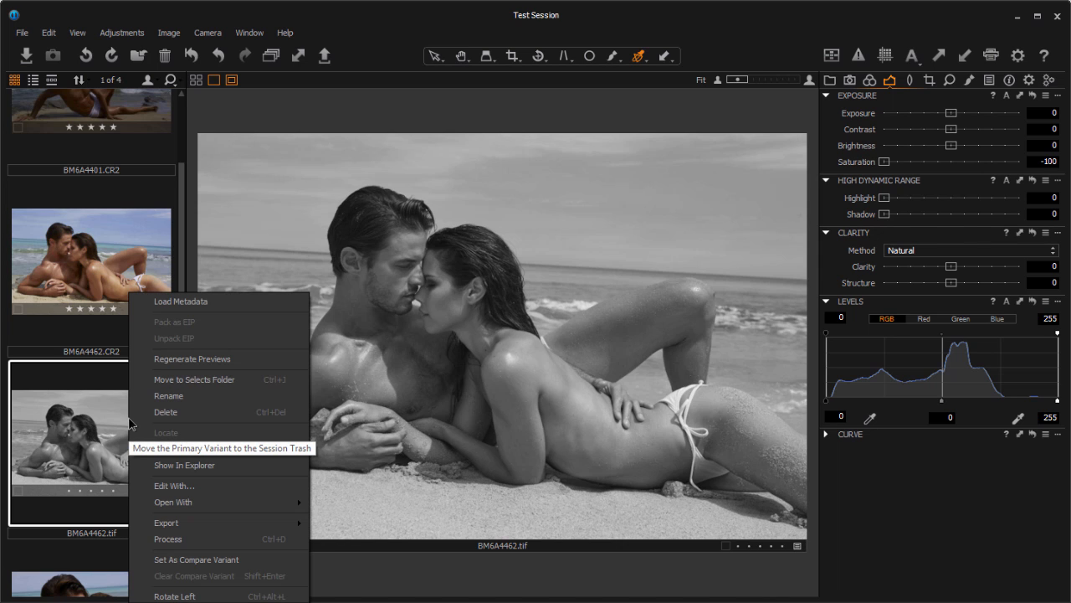
mouse_move(244, 505)
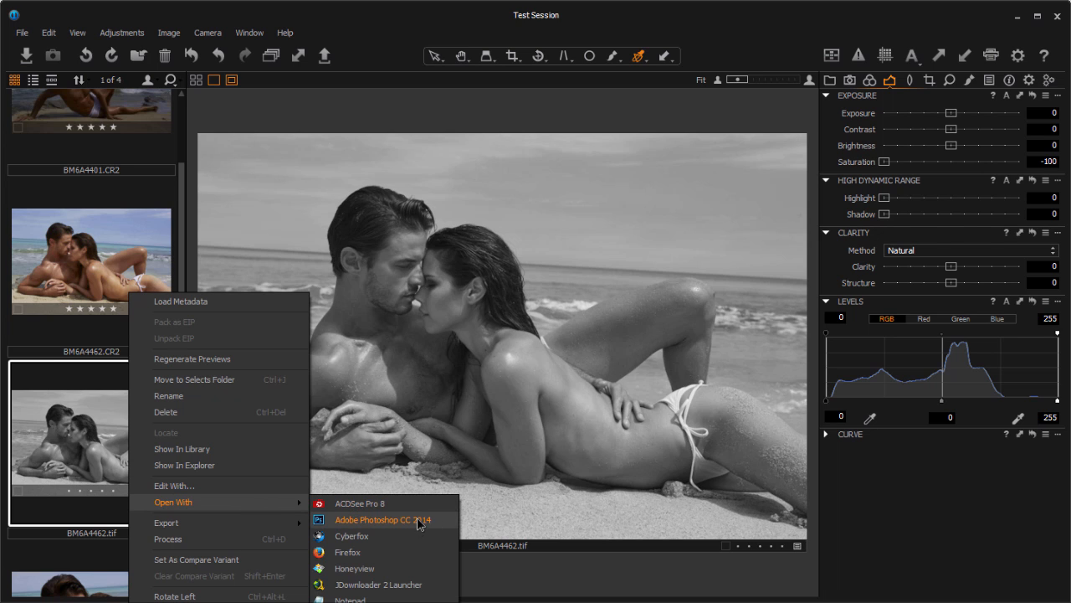
left_click(420, 521)
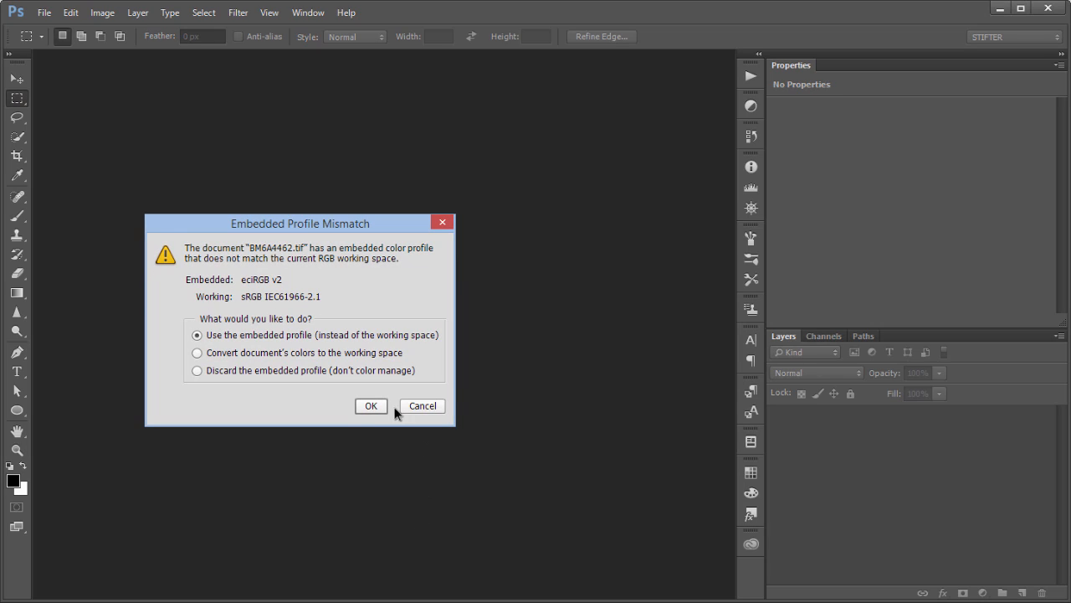
left_click(371, 406)
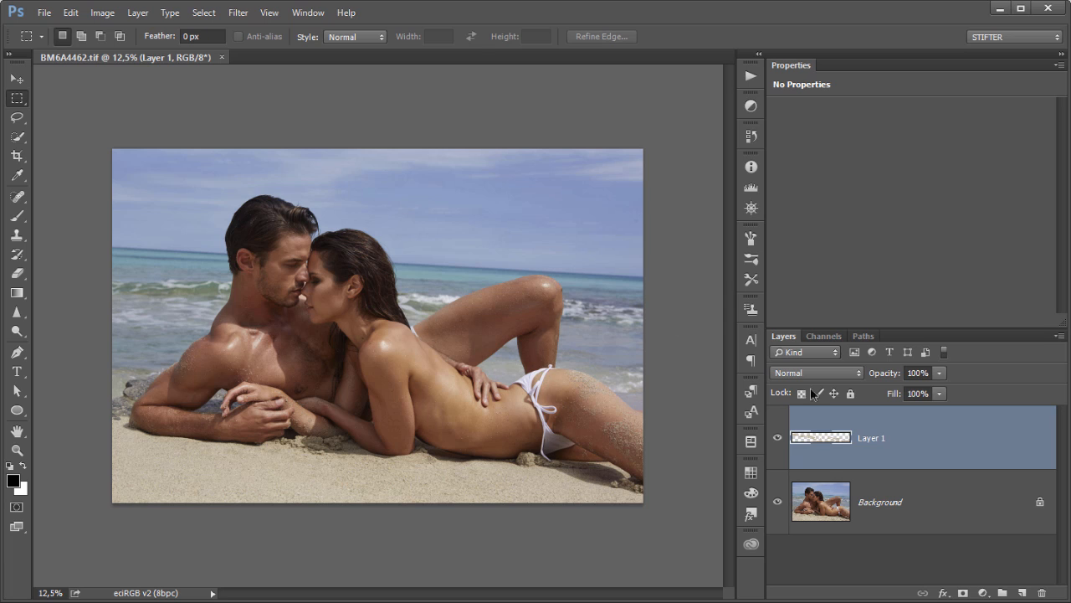
left_click(779, 438)
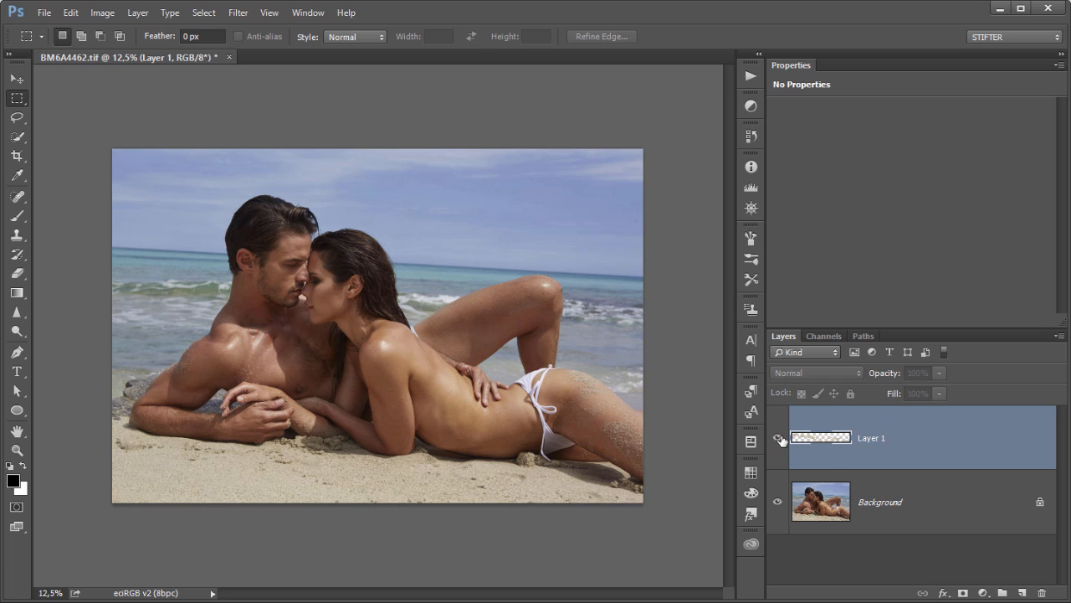
left_click(779, 438)
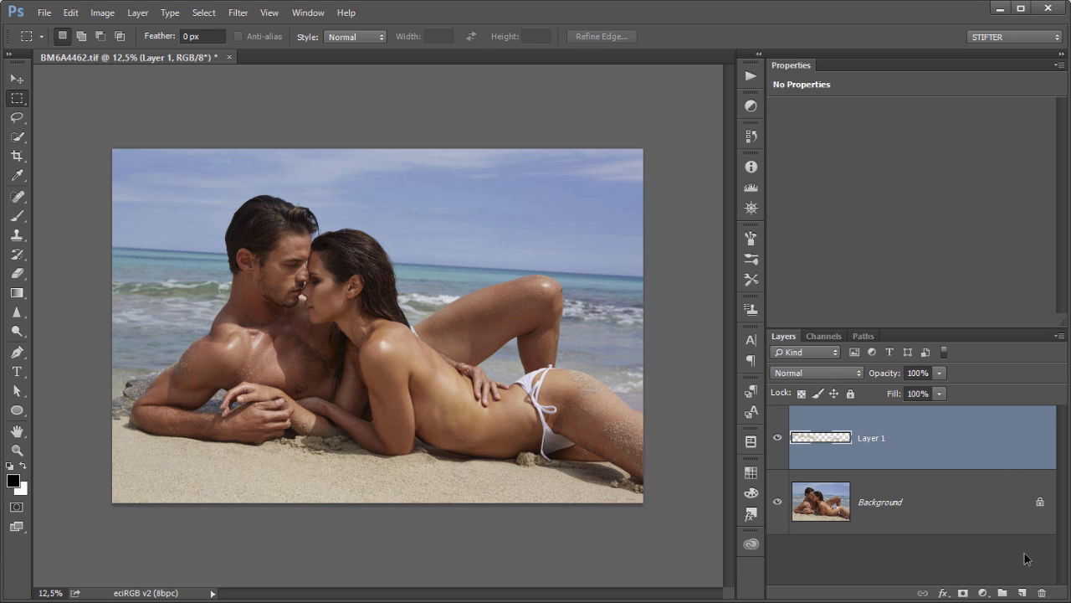
Add a new layer above Layer 1 and select the man's arm and shoulder with the Quick Selection tool.
left_click(1022, 592)
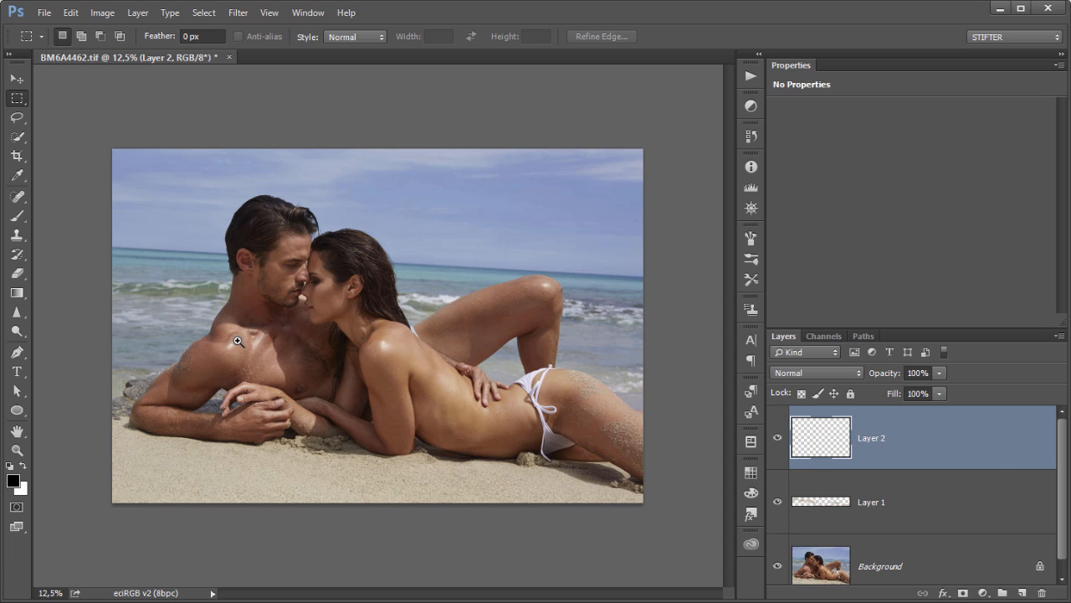
left_click_drag(241, 343, 382, 458)
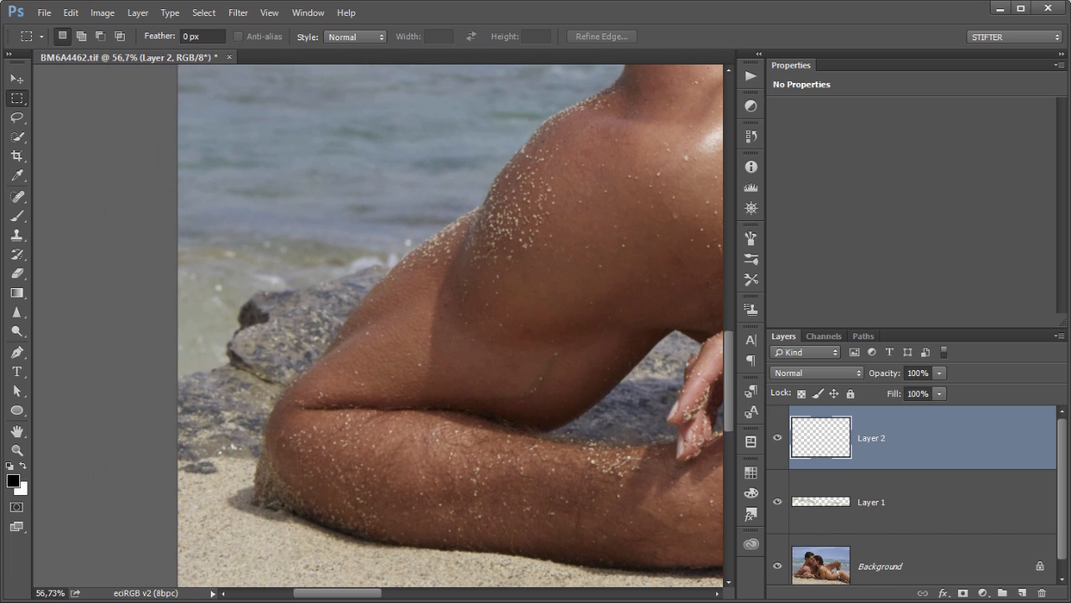
left_click(16, 236)
key("alt")
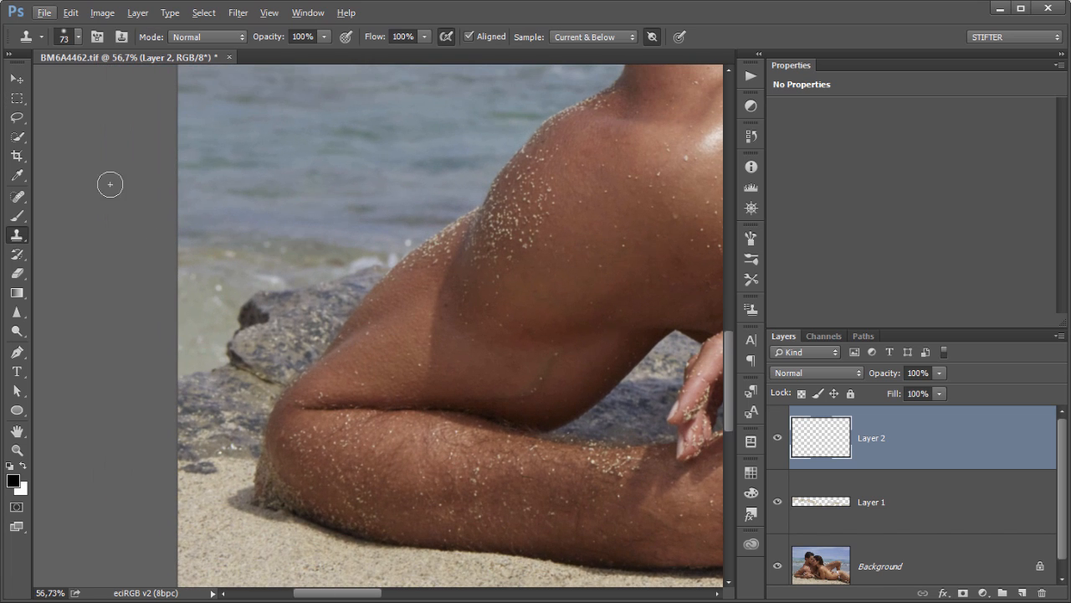
left_click(16, 137)
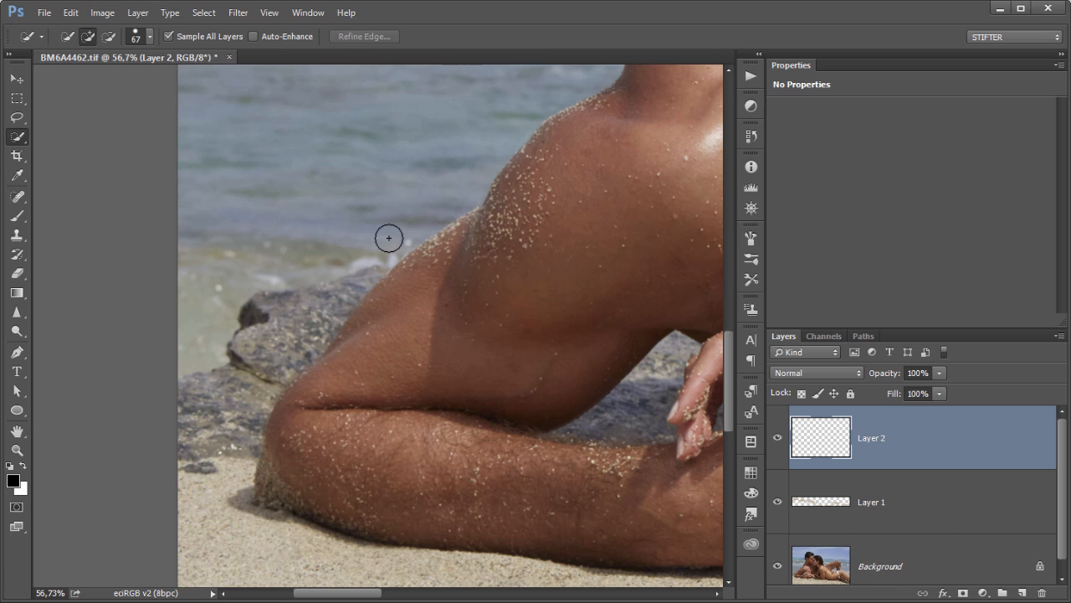
mouse_move(389, 238)
left_mouse_down()
mouse_move(469, 220)
mouse_move(531, 176)
mouse_move(282, 445)
mouse_move(277, 485)
mouse_move(489, 507)
left_mouse_up()
key("alt")
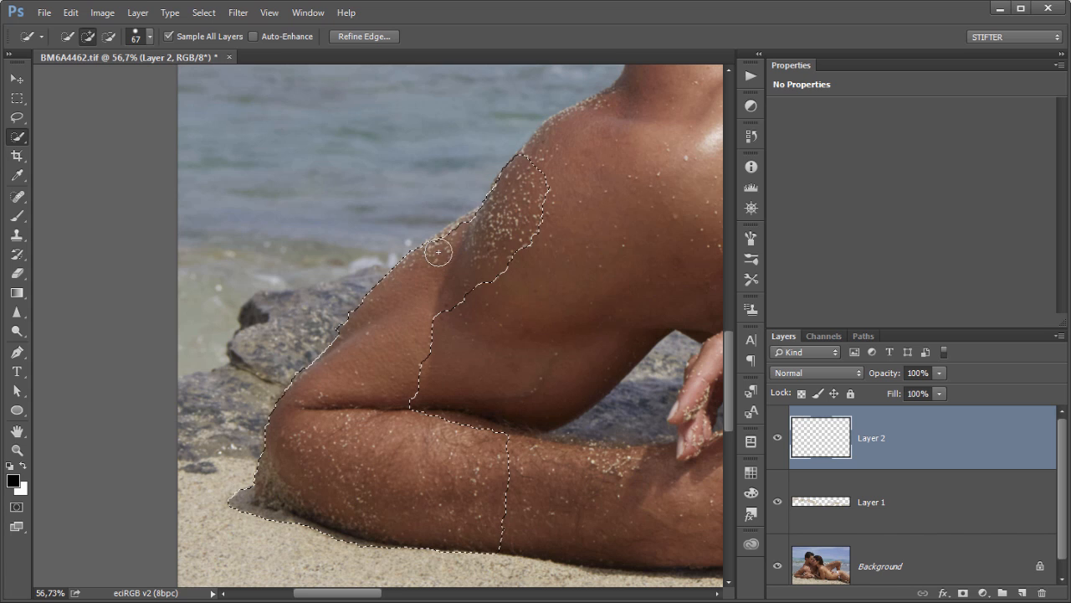
mouse_move(481, 224)
left_mouse_down()
mouse_move(496, 285)
mouse_move(542, 162)
mouse_move(574, 143)
left_mouse_up()
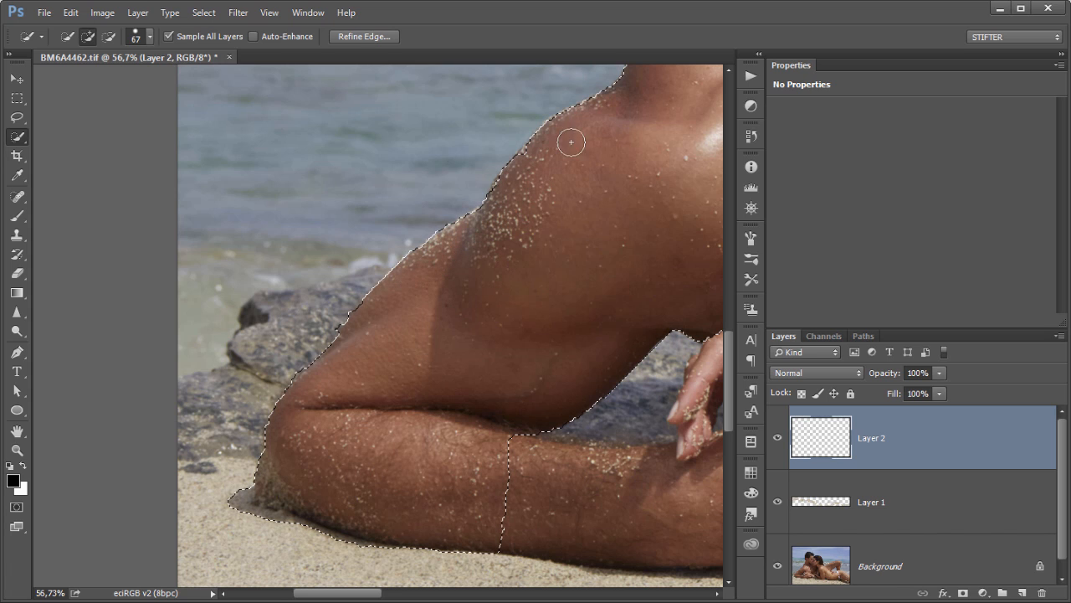
mouse_move(506, 457)
left_mouse_down()
mouse_move(490, 547)
mouse_move(332, 545)
mouse_move(251, 494)
left_mouse_up()
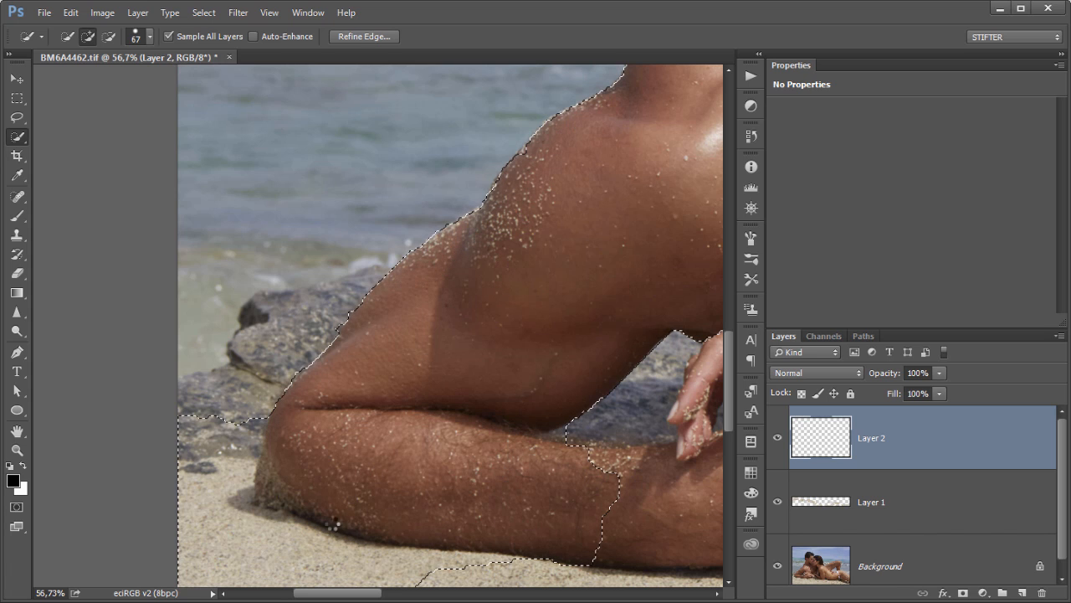
left_click_drag(181, 469, 153, 502)
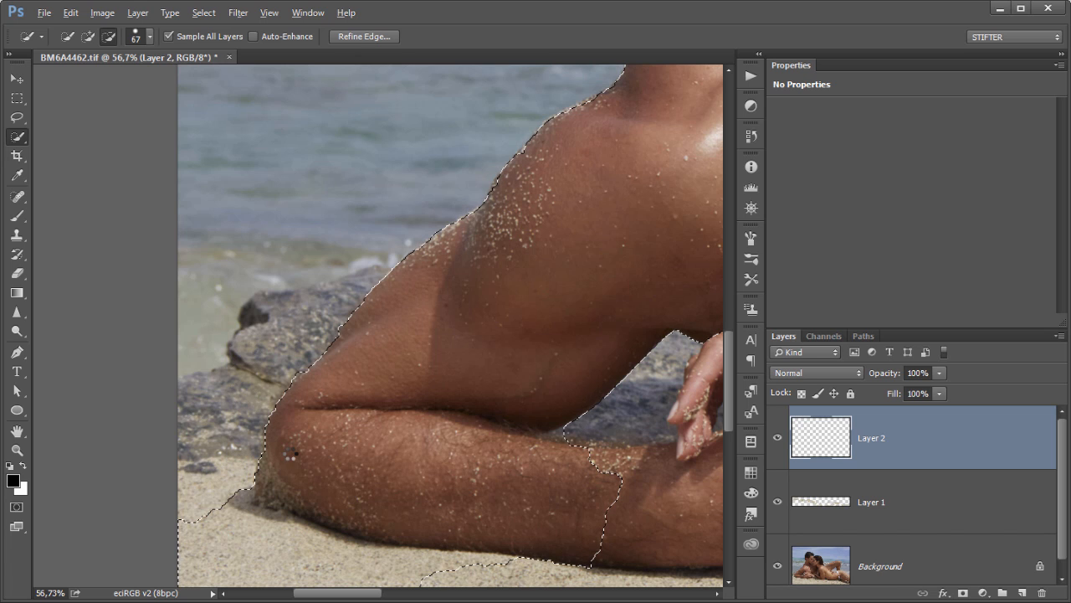
Invert the selection and clone sea water over the rocks behind the man's arm with a 245 px Clone Stamp brush, finishing with a deselect.
right_click(398, 335)
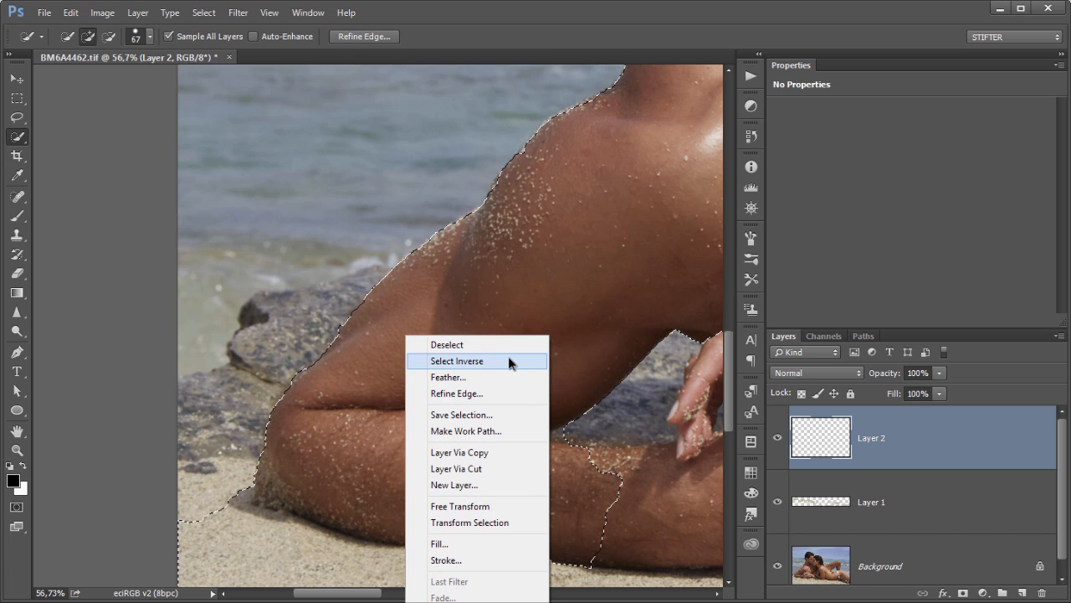
left_click(502, 358)
left_click(16, 235)
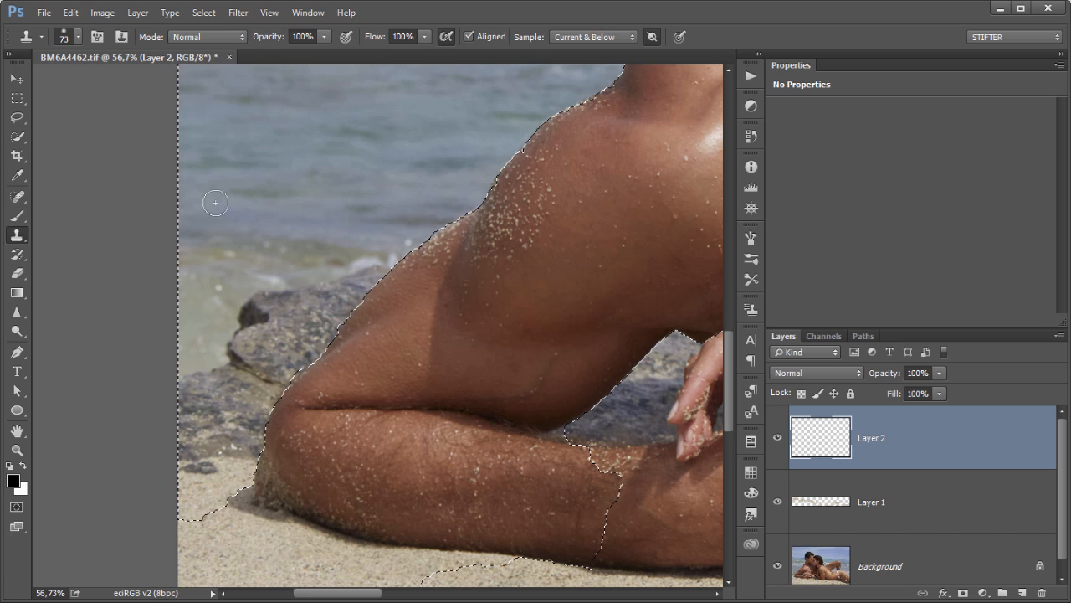
left_click_drag(334, 170, 346, 175)
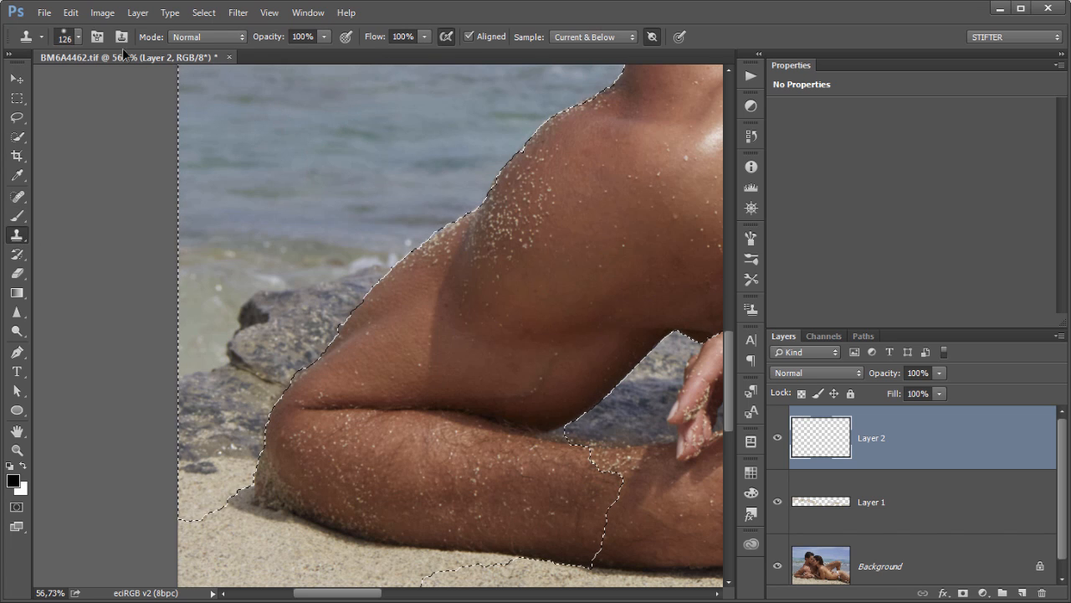
left_click_drag(312, 123, 351, 143)
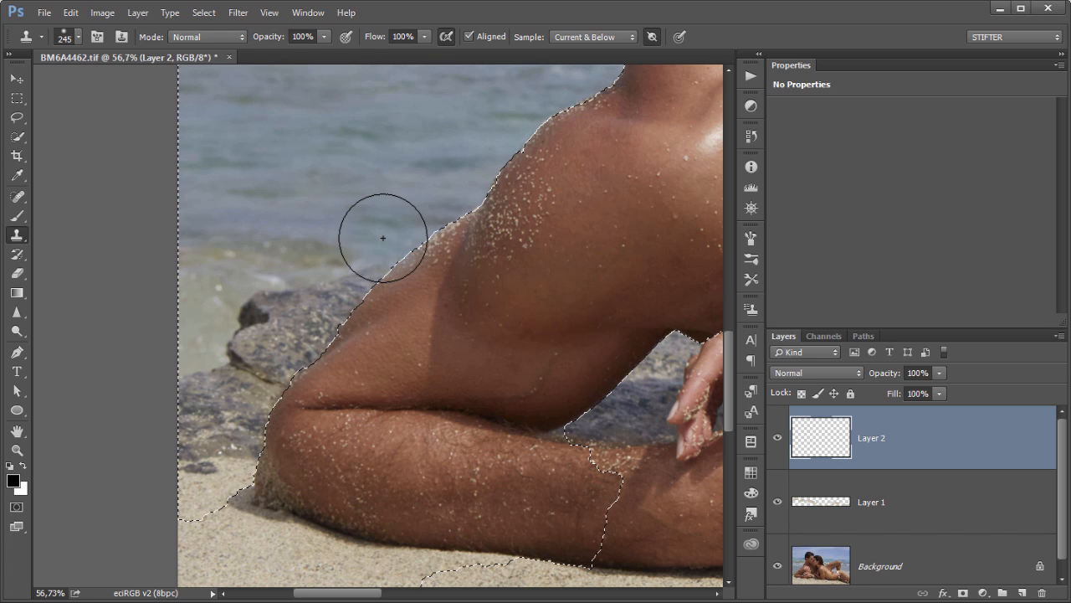
mouse_move(331, 252)
left_mouse_down()
mouse_move(206, 256)
mouse_move(291, 301)
mouse_move(165, 275)
mouse_move(193, 302)
left_mouse_up()
left_click(326, 257, "alt")
mouse_move(301, 335)
left_mouse_down()
mouse_move(263, 355)
mouse_move(248, 303)
mouse_move(154, 321)
mouse_move(280, 329)
mouse_move(231, 377)
mouse_move(240, 390)
mouse_move(207, 280)
mouse_move(185, 400)
mouse_move(190, 355)
mouse_move(248, 373)
mouse_move(268, 310)
left_mouse_up()
key("ctrl+d")
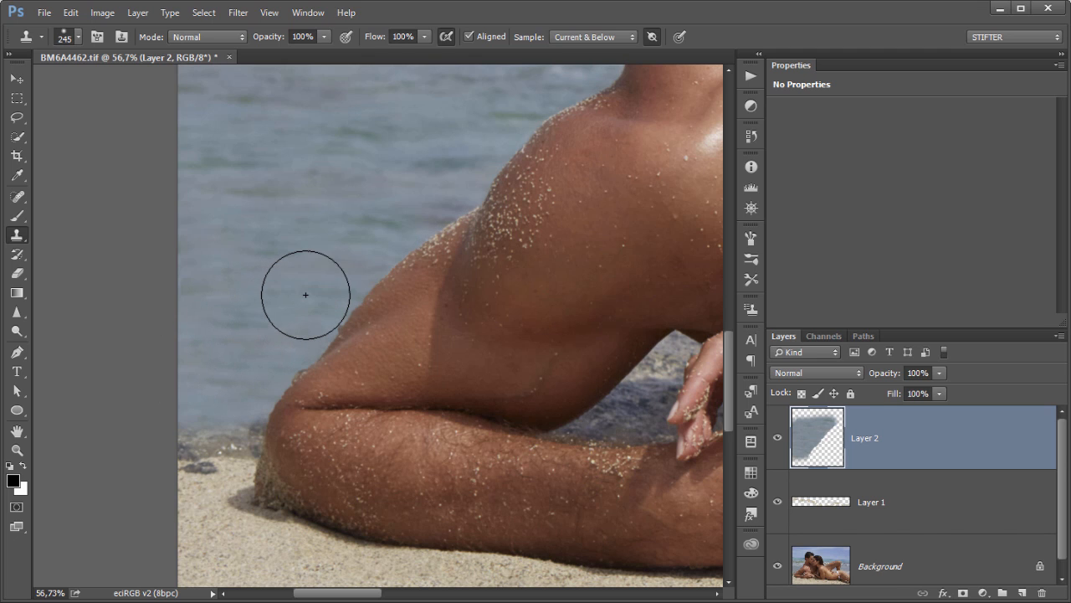
Clean up the arm's edge on Layer 2 by erasing overlapping water and cloning over the rock remnants with 42 px brushes.
left_click_drag(494, 188, 192, 474)
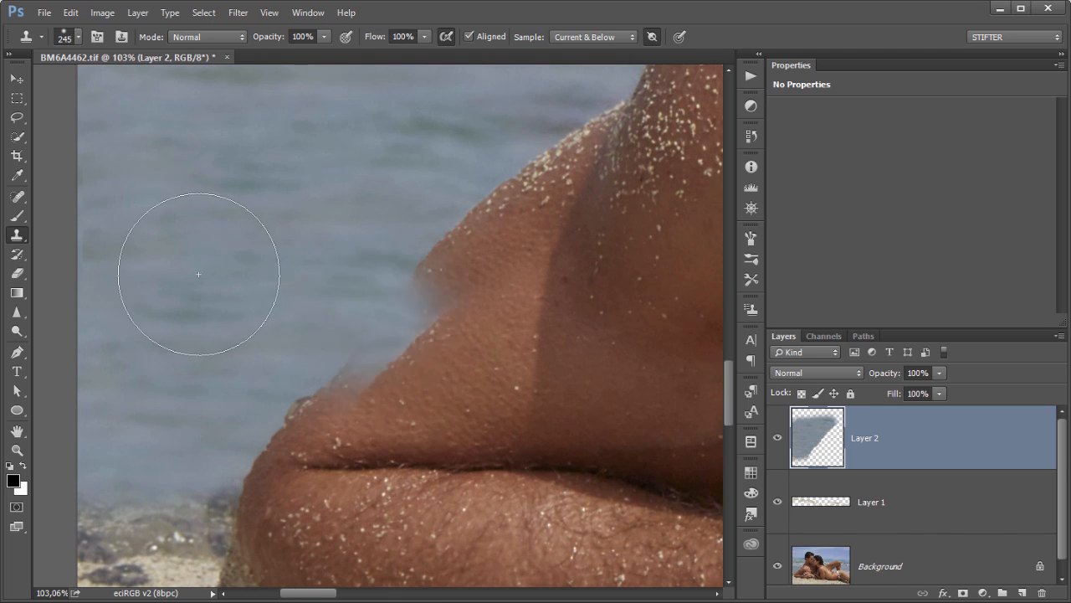
left_click(16, 273)
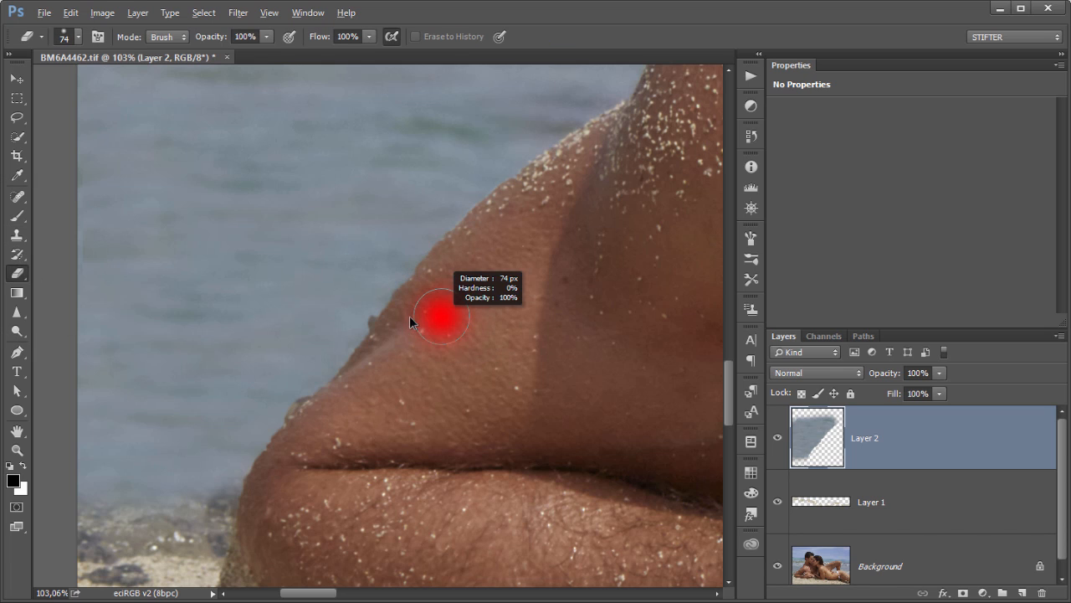
mouse_move(472, 227)
left_mouse_down()
mouse_move(404, 288)
mouse_move(283, 454)
left_mouse_up()
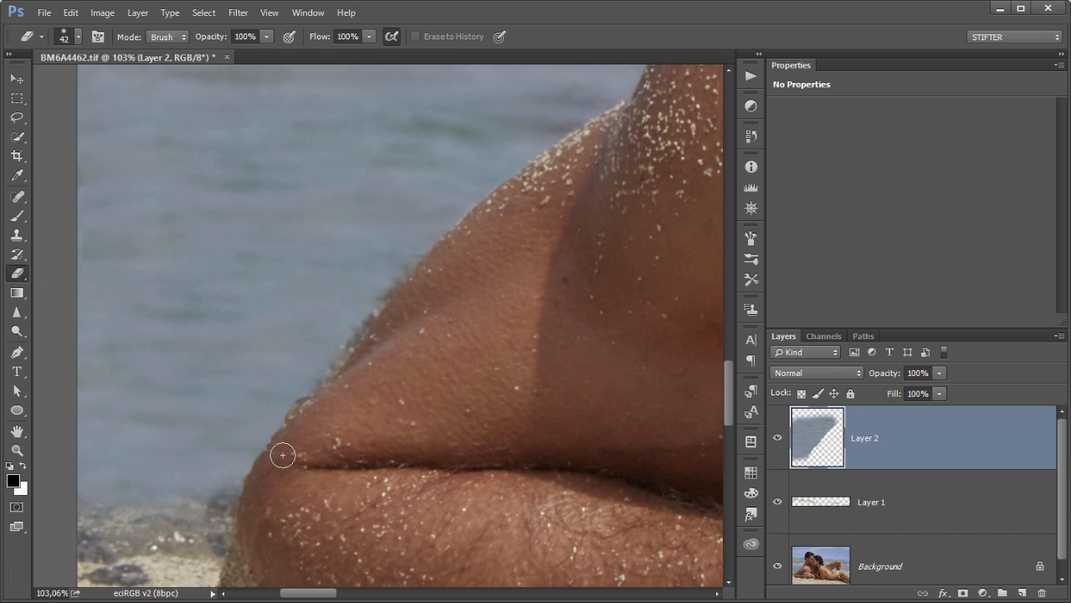
left_click(17, 235)
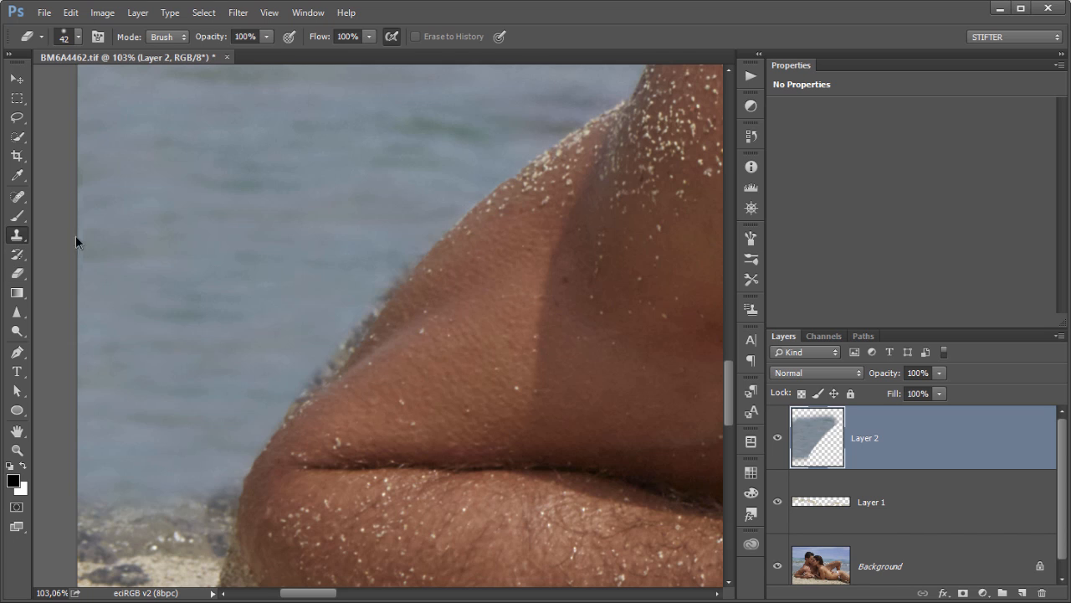
right_click(400, 229, "alt")
mouse_move(404, 240)
left_mouse_down()
mouse_move(390, 280)
mouse_move(341, 343)
mouse_move(256, 419)
left_mouse_up()
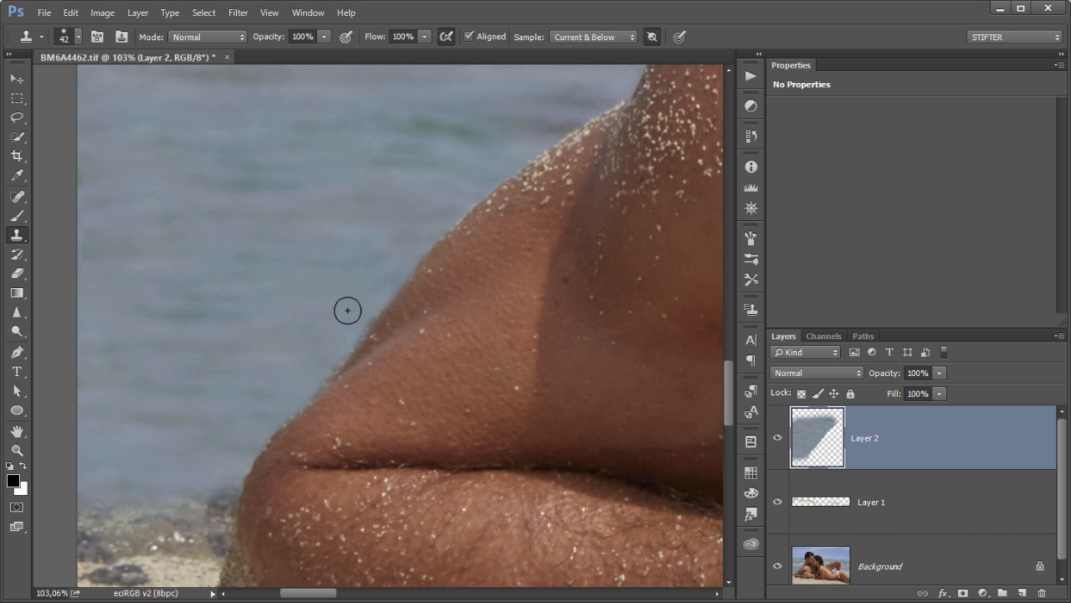
Save the retouched BM6A4462.tif with its layers and switch back to Capture One.
key("ctrl+0")
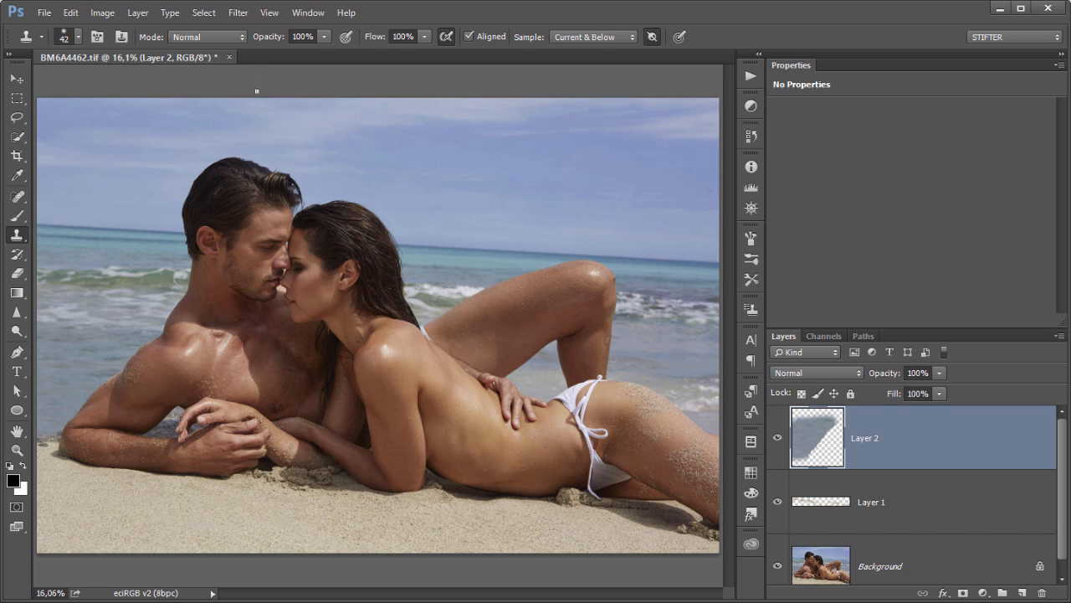
key("ctrl+s")
key("alt+Tab")
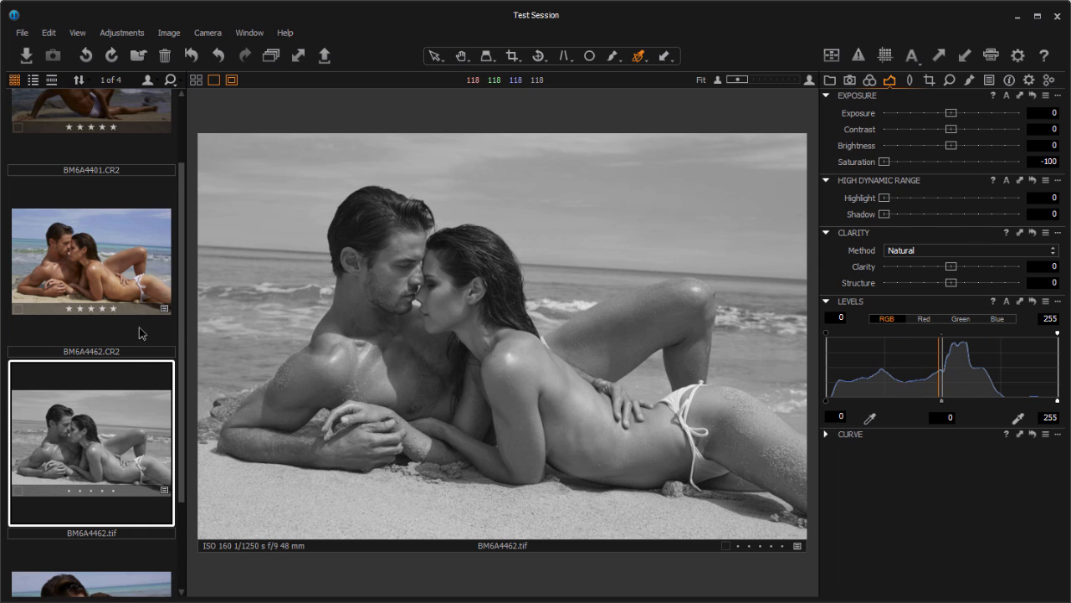
Regenerate the previews of the re-edited BM6A4462.tif.
scroll(134, 358, "down", 2)
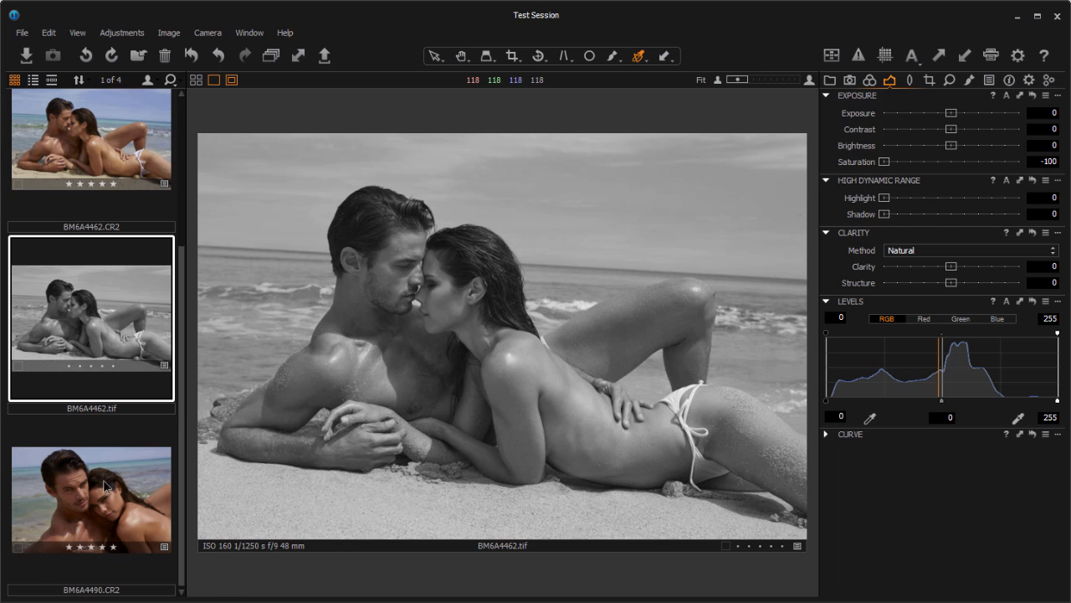
scroll(118, 459, "up", 1)
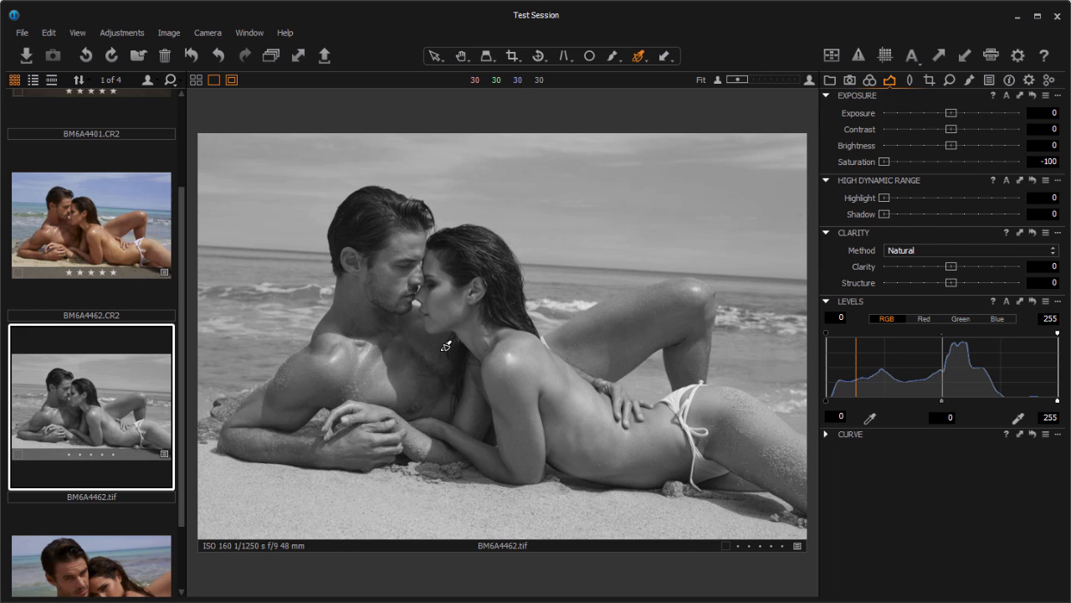
right_click(106, 376)
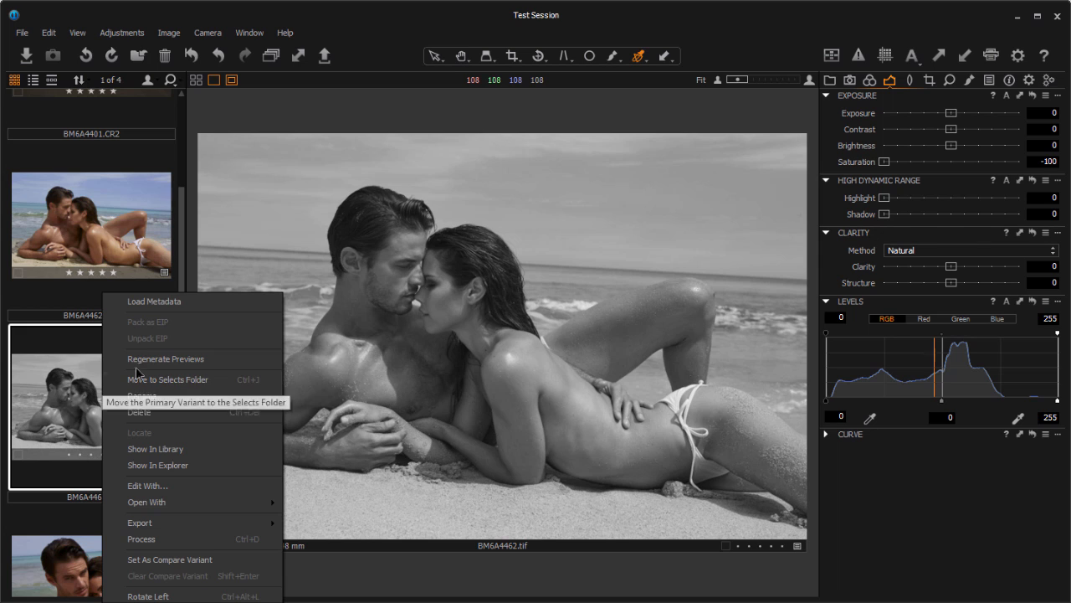
left_click(167, 359)
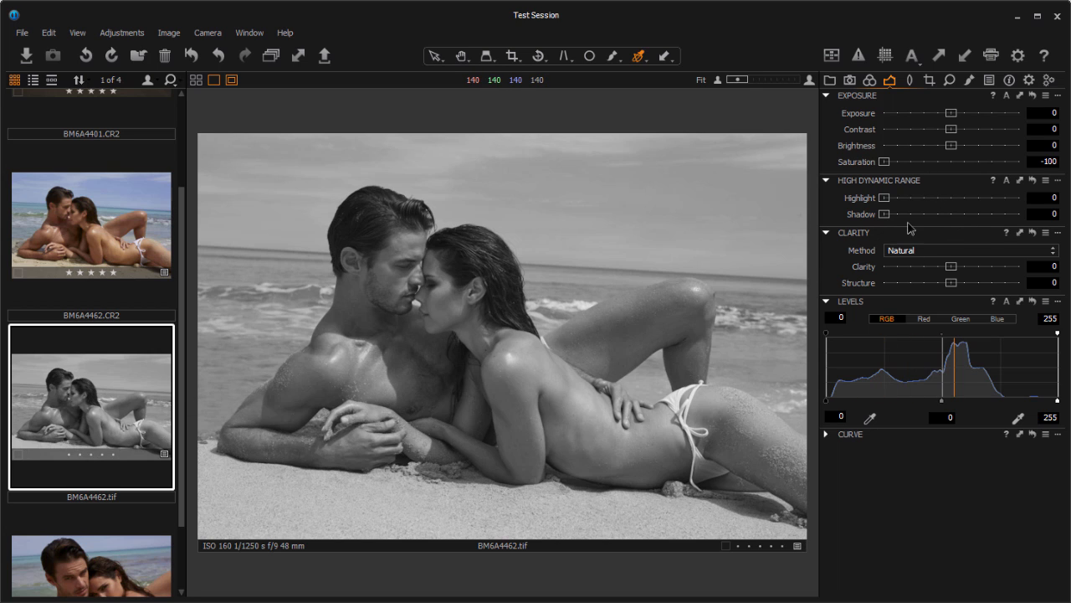
Raise the saturation of BM6A4462.tif to about -4 to bring back its colors, and lower it again to the minimum.
left_click_drag(884, 162, 951, 164)
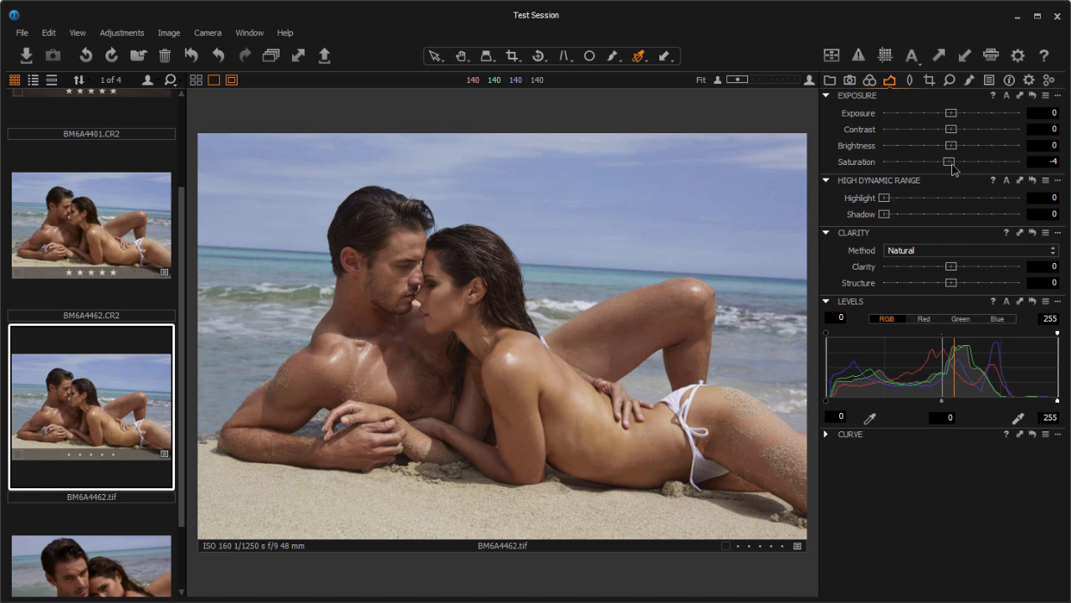
left_click_drag(951, 167, 872, 172)
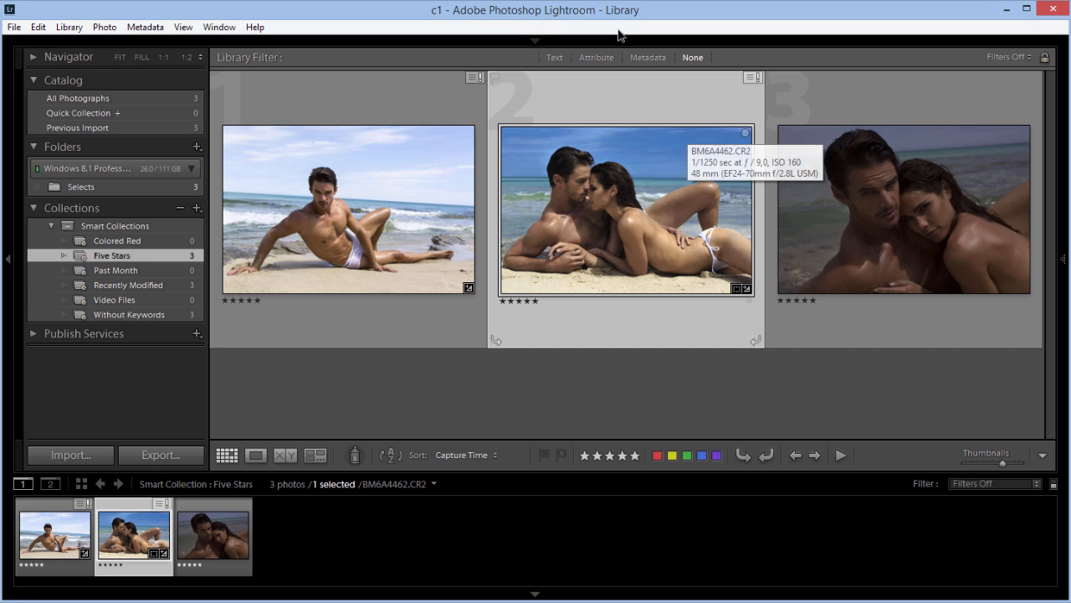
Switch to Lightroom's Develop module and open BM6A4401.CR2 in Photoshop CC 2014 with its embedded profile, closing the already open BM6A4462.tif.
left_click(747, 69)
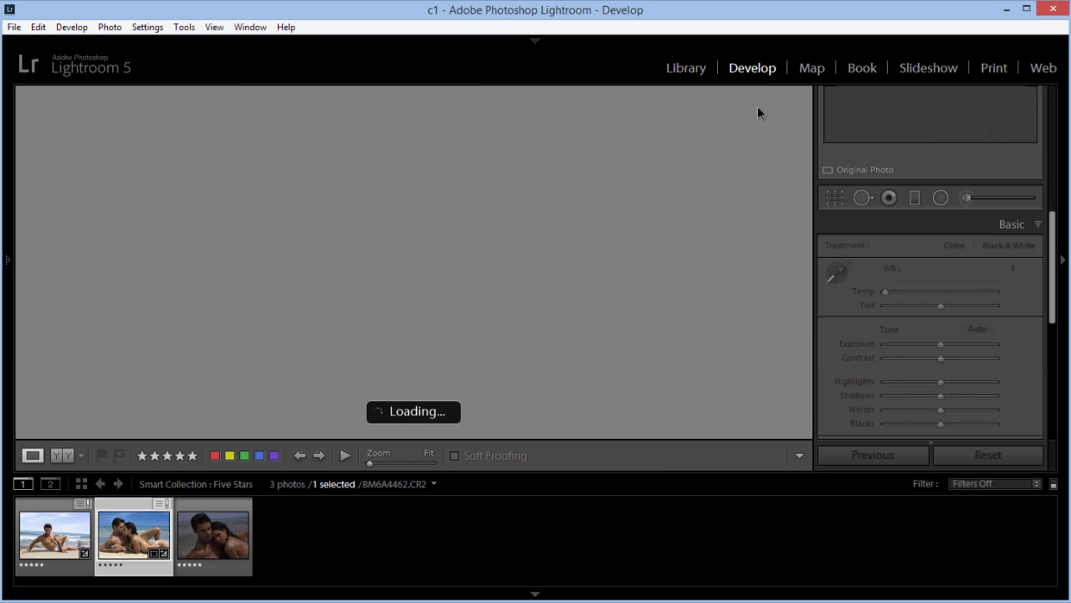
left_click_drag(924, 291, 925, 294)
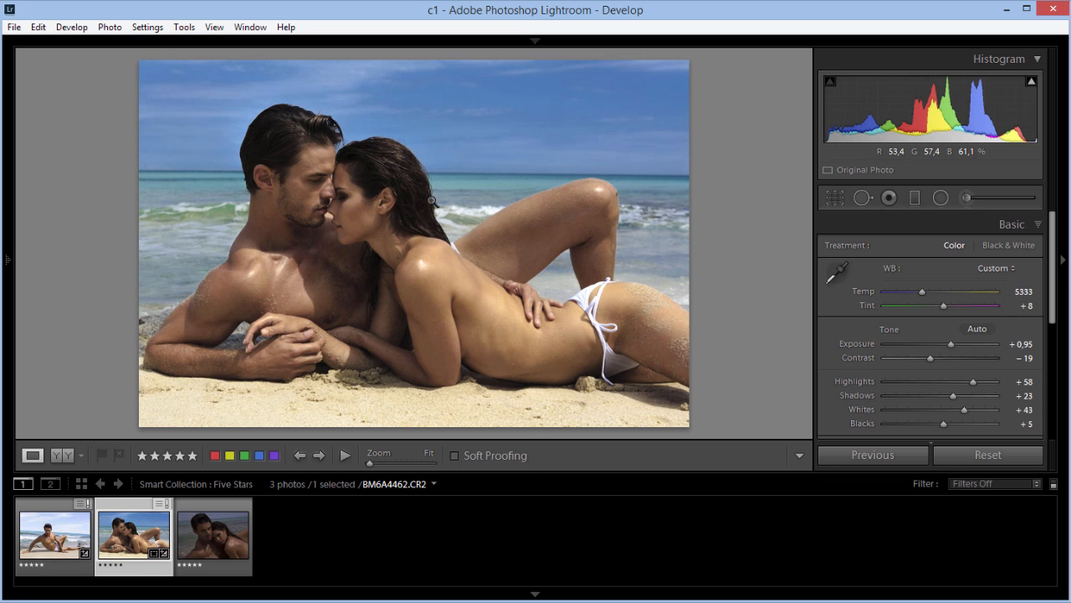
right_click(374, 185)
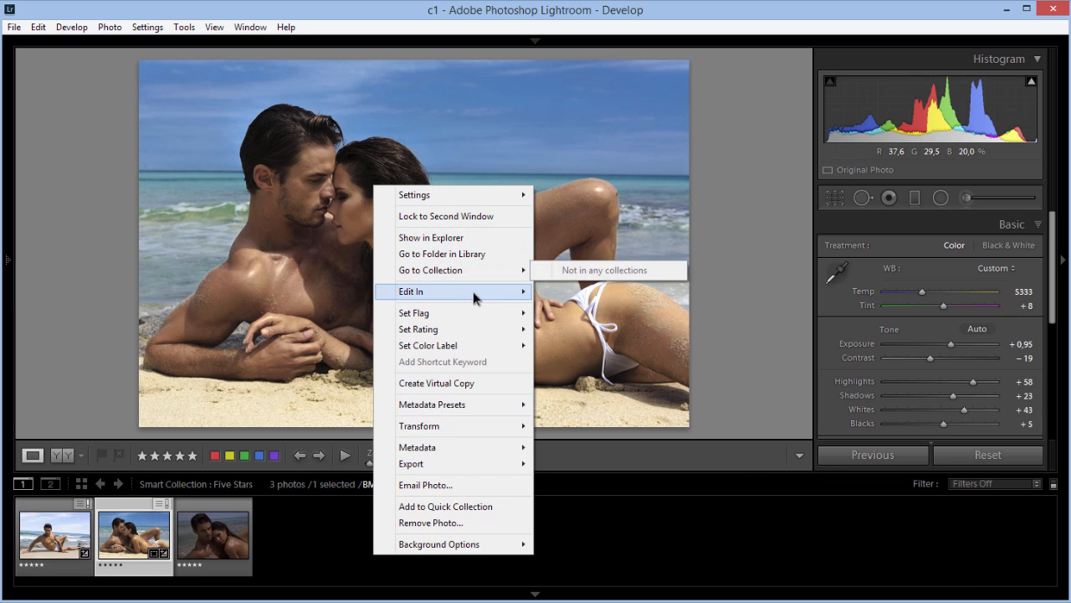
mouse_move(473, 298)
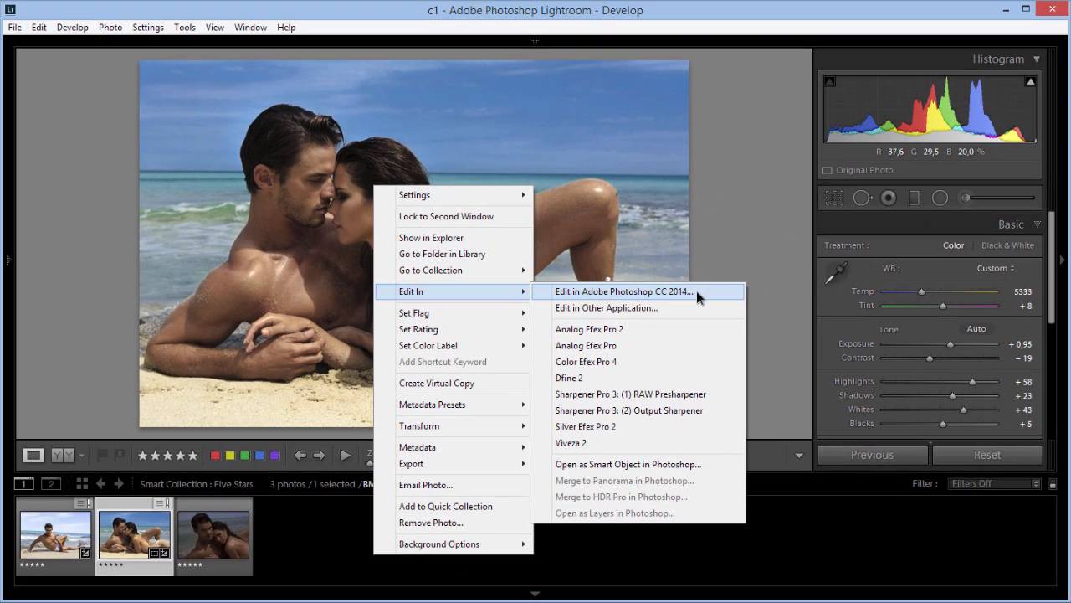
left_click(732, 176)
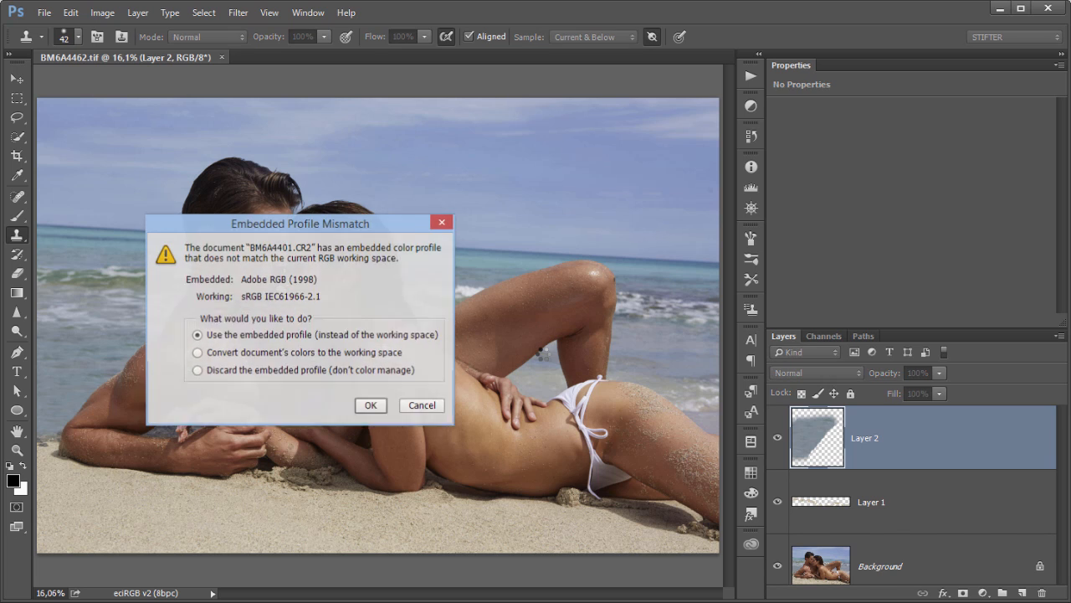
left_click(358, 402)
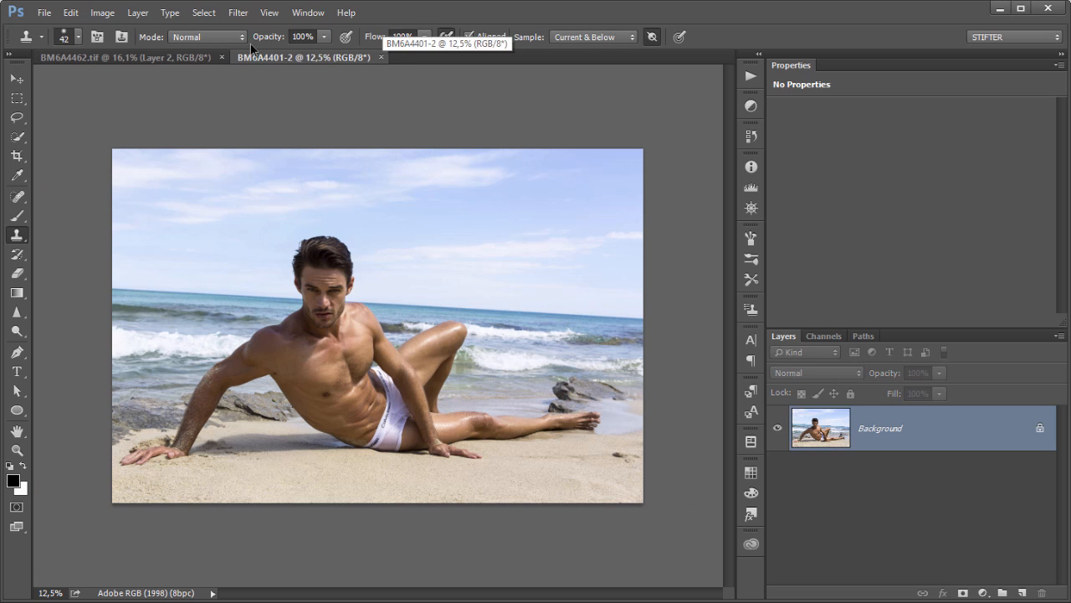
left_click(221, 57)
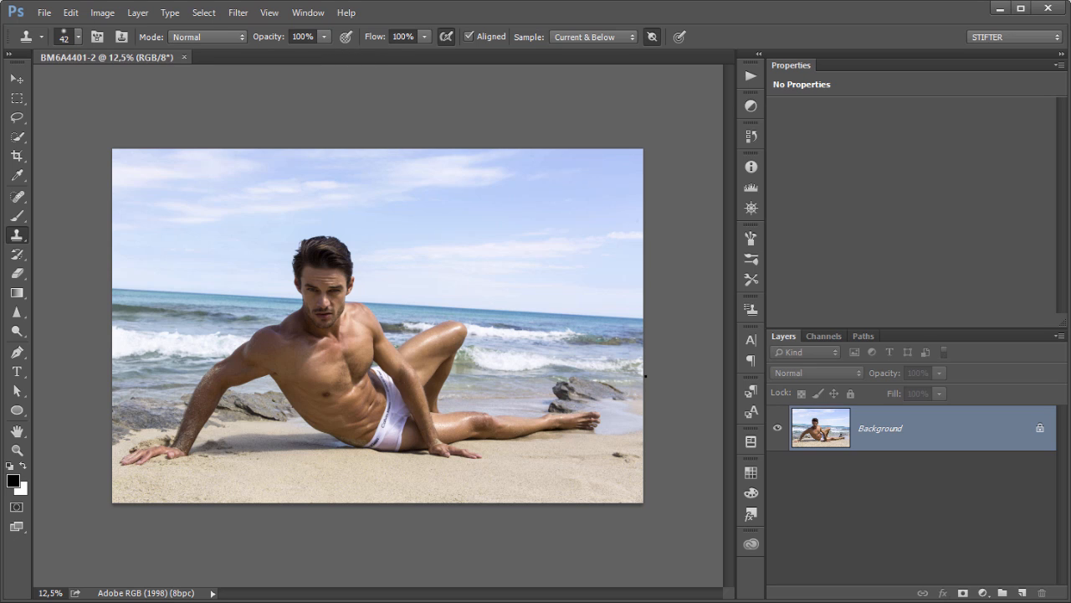
Add a new layer and clone clean sand over the clumps and ridge below the man's foot with a 114 px Clone Stamp brush.
scroll(455, 404, "up", 1)
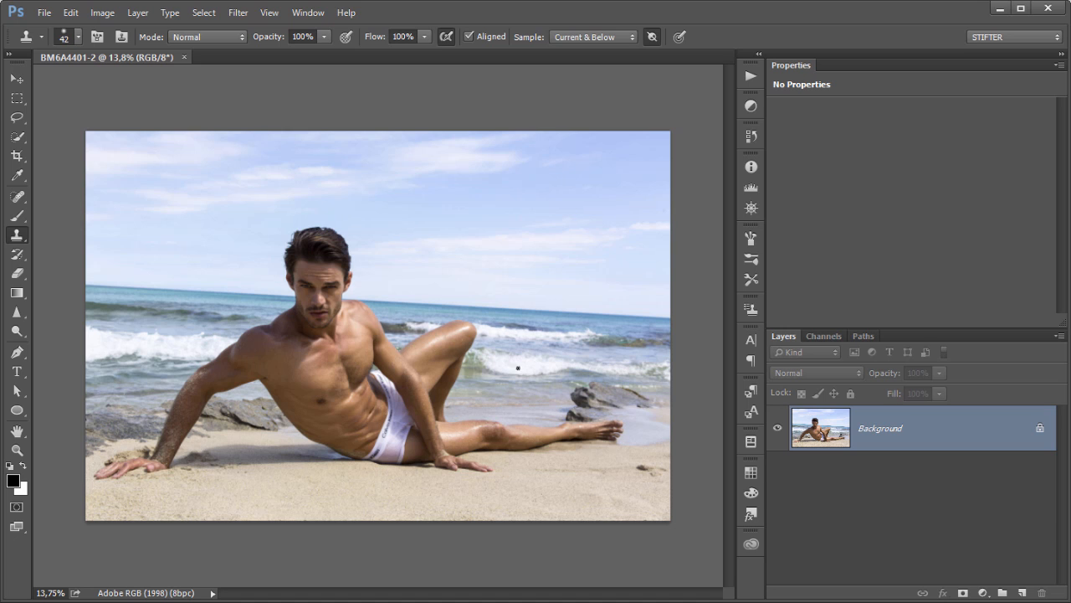
scroll(670, 510, "up", 17)
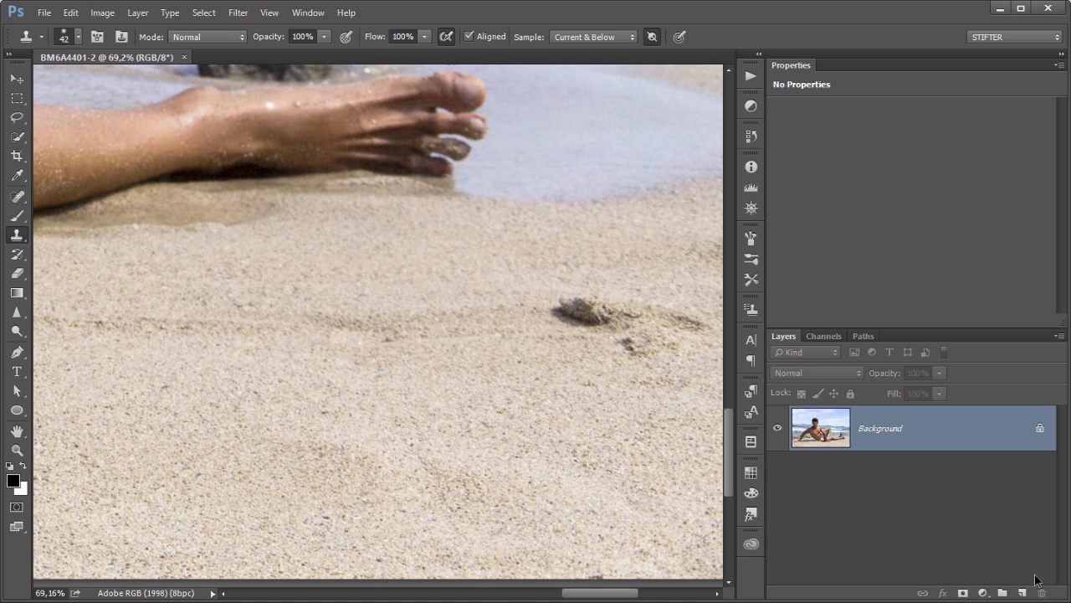
left_click(1022, 592)
right_click(527, 336, "alt")
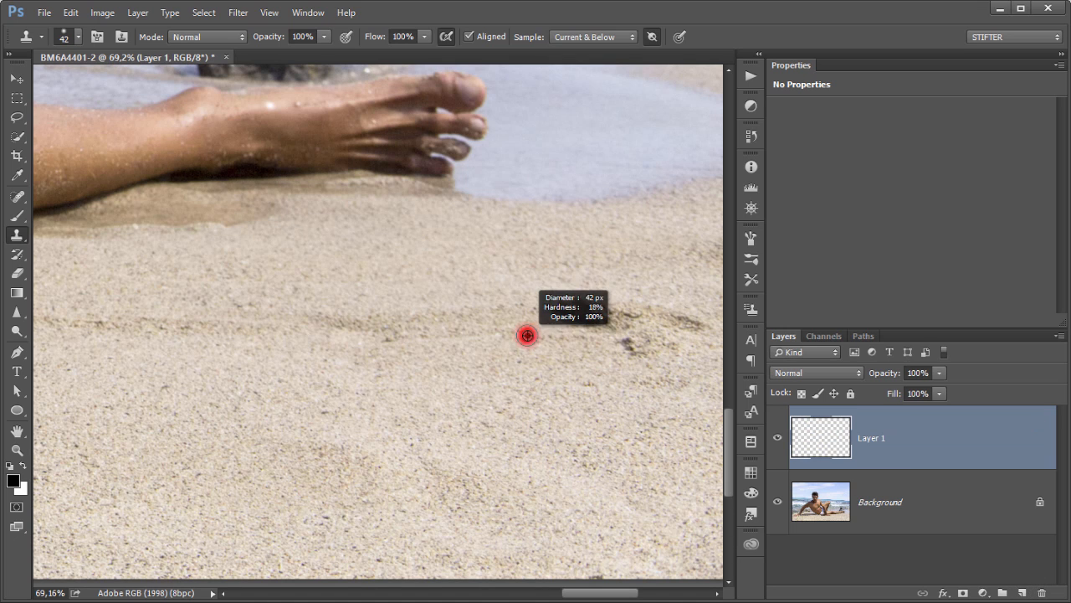
left_click(617, 394, "alt")
mouse_move(664, 340)
left_mouse_down()
mouse_move(604, 343)
mouse_move(697, 321)
mouse_move(537, 318)
left_mouse_up()
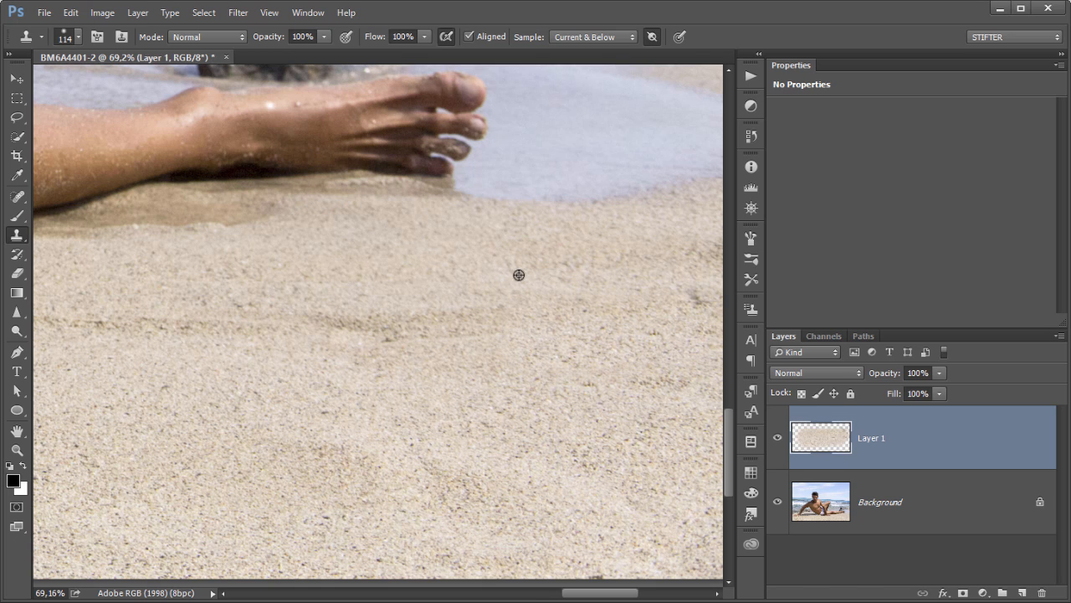
mouse_move(661, 299)
left_mouse_down()
mouse_move(235, 333)
mouse_move(139, 327)
left_mouse_up()
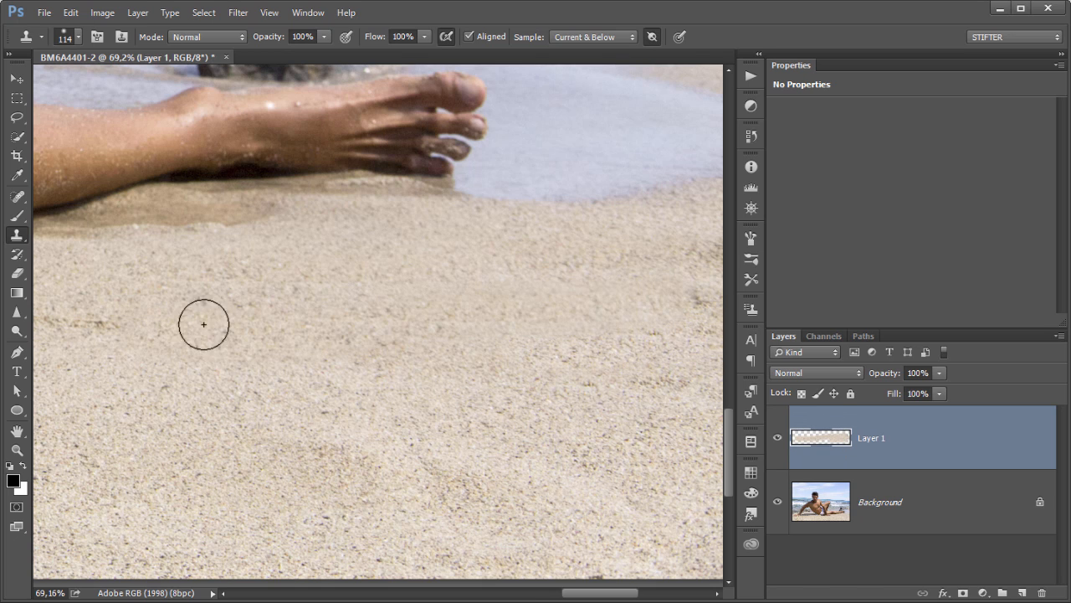
left_click_drag(203, 324, 108, 329)
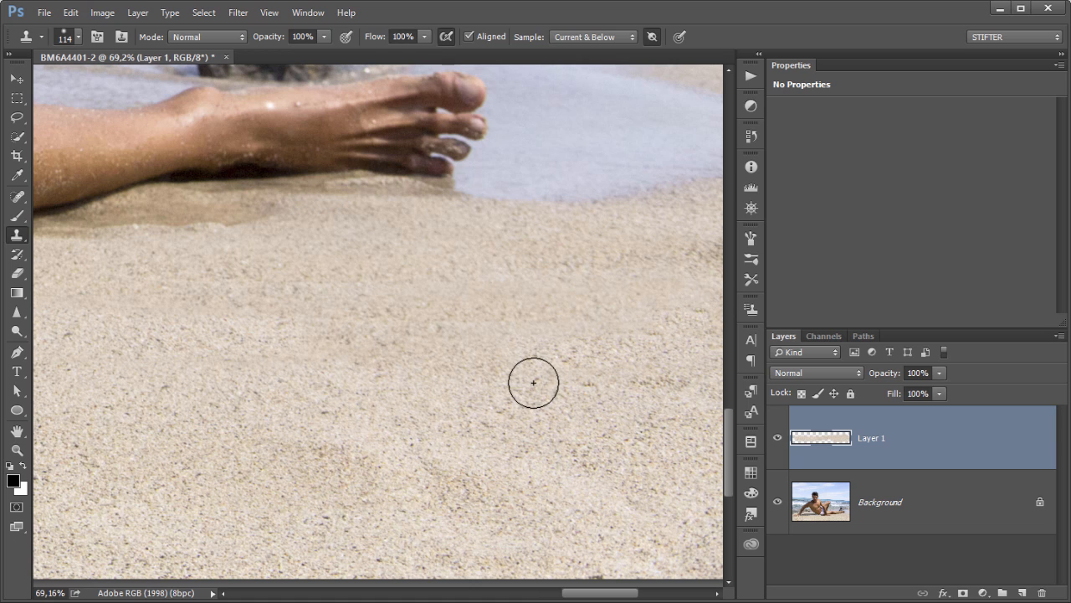
Check the whole image, close it with its changes saved, and return to Lightroom.
key("ctrl+0")
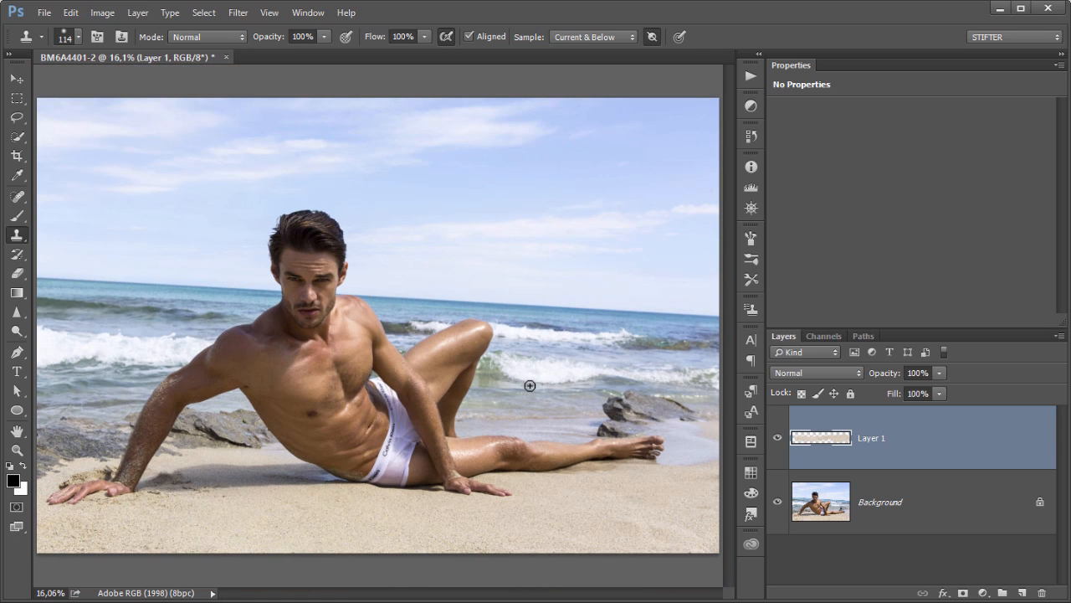
left_click(231, 58)
left_click(297, 325)
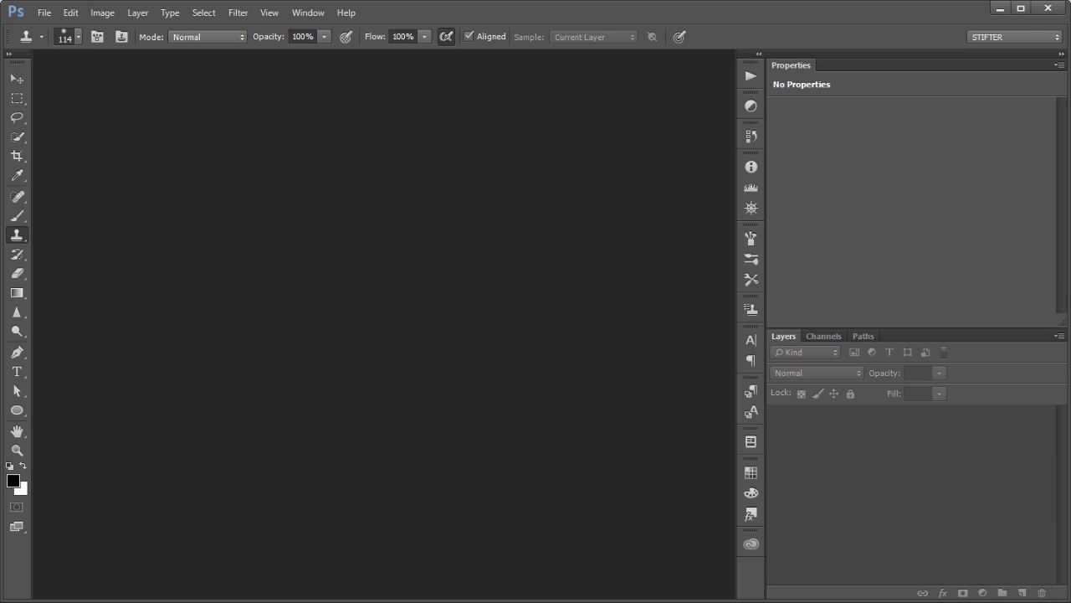
left_click(1000, 8)
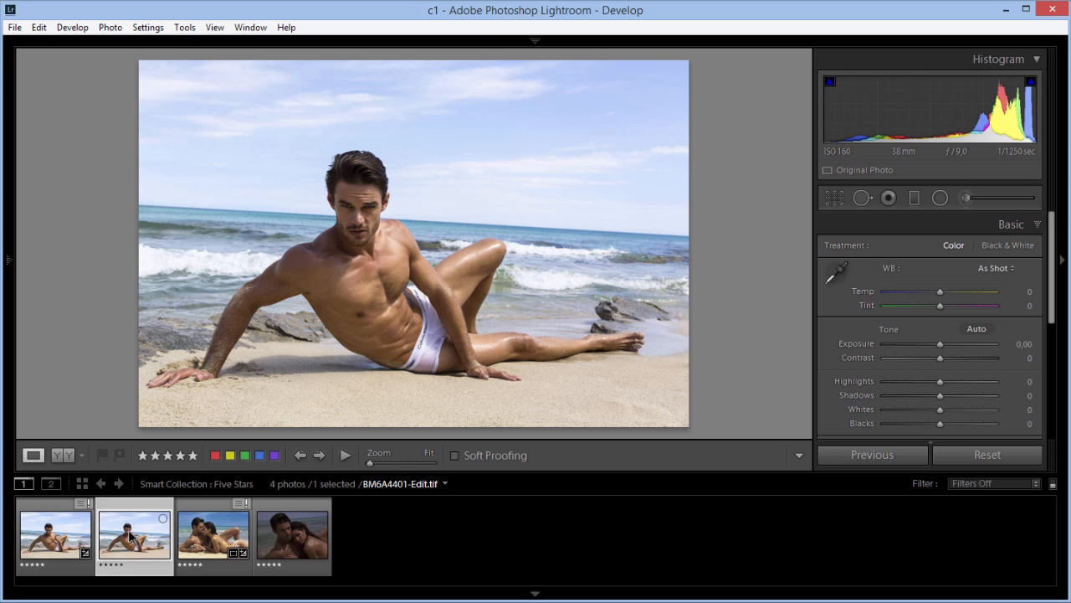
Compare BM6A4401-Edit.tif with its raw original and reopen the TIFF in Photoshop CC 2014 using Edit Original, keeping the embedded profile.
key("Left")
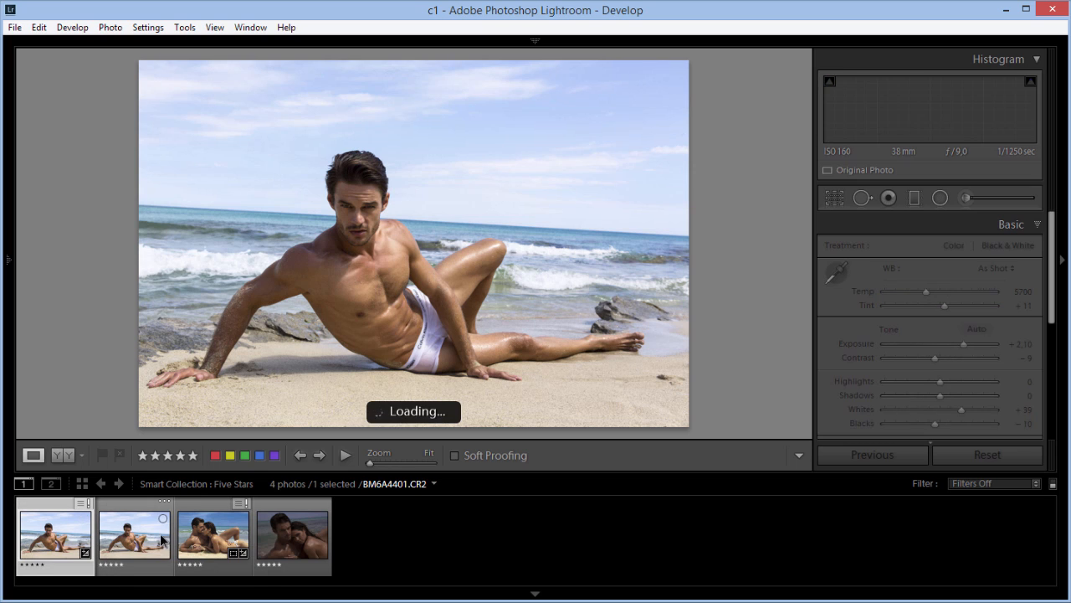
left_click(136, 540)
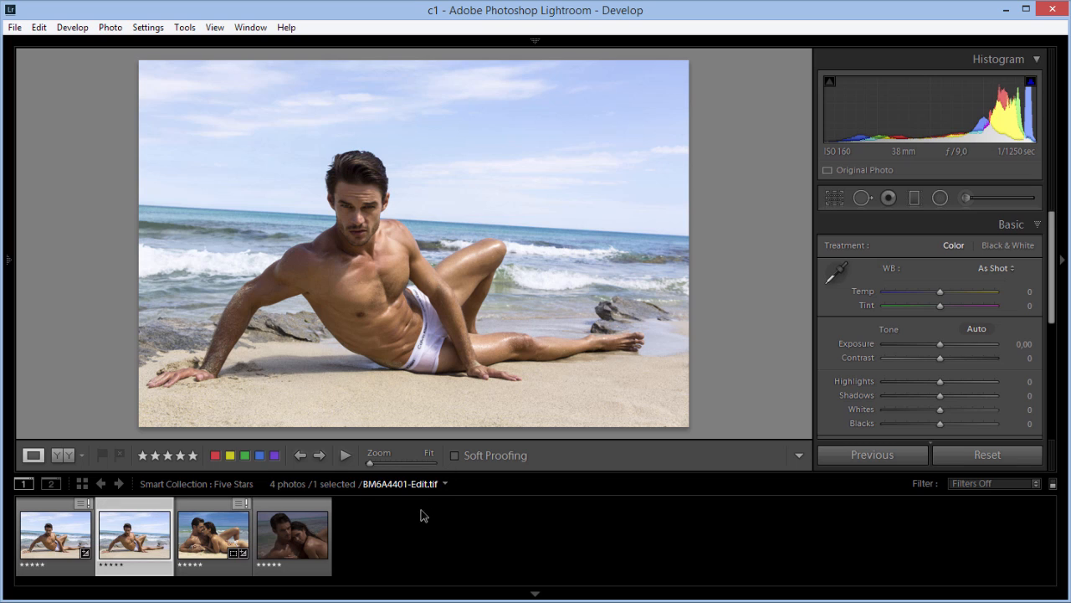
right_click(154, 535)
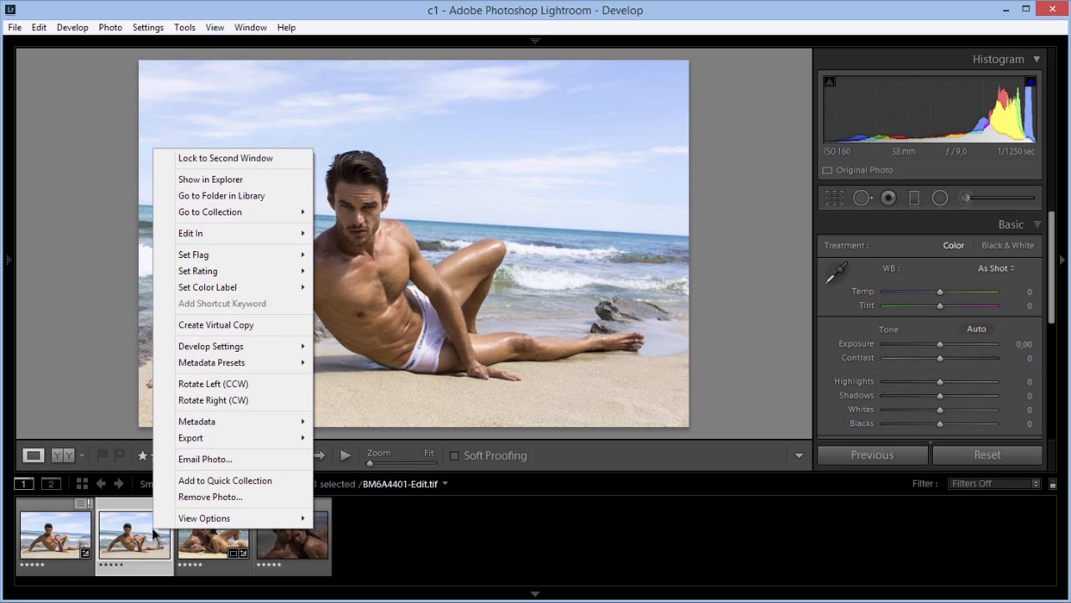
mouse_move(244, 232)
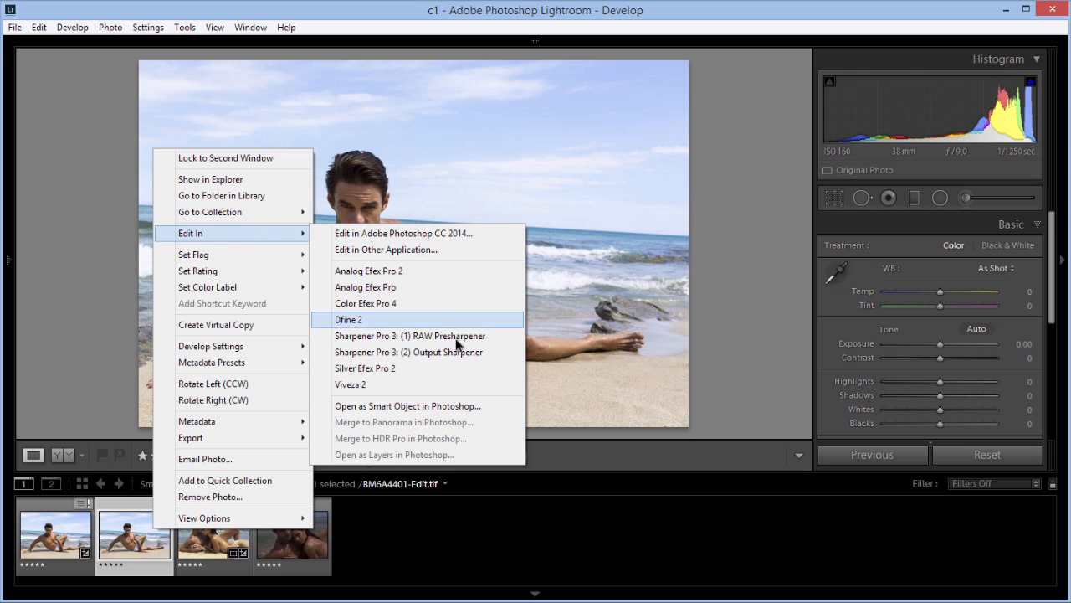
left_click(495, 235)
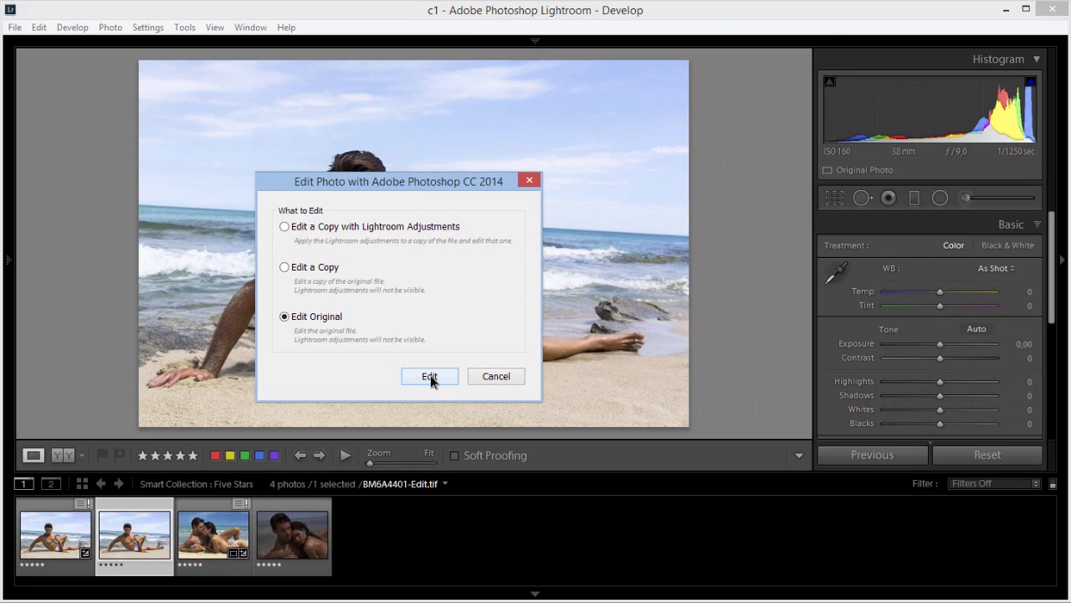
left_click(430, 375)
left_click(370, 405)
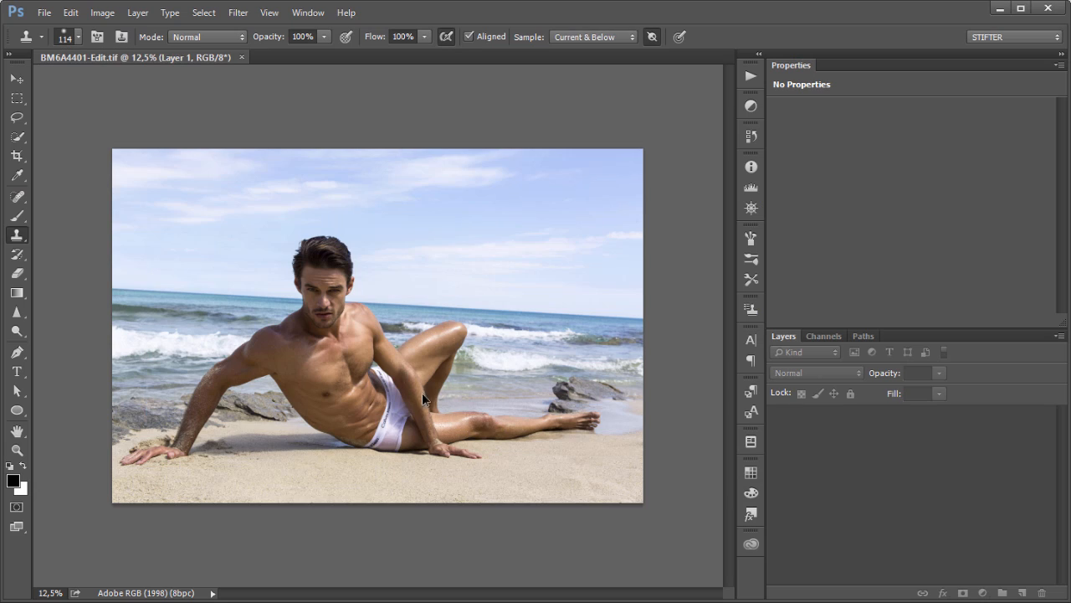
Add another layer above Layer 1 and clone sand along the foreground below the man's hand with a 173 px Clone Stamp brush.
key("ctrl+shift+alt+n")
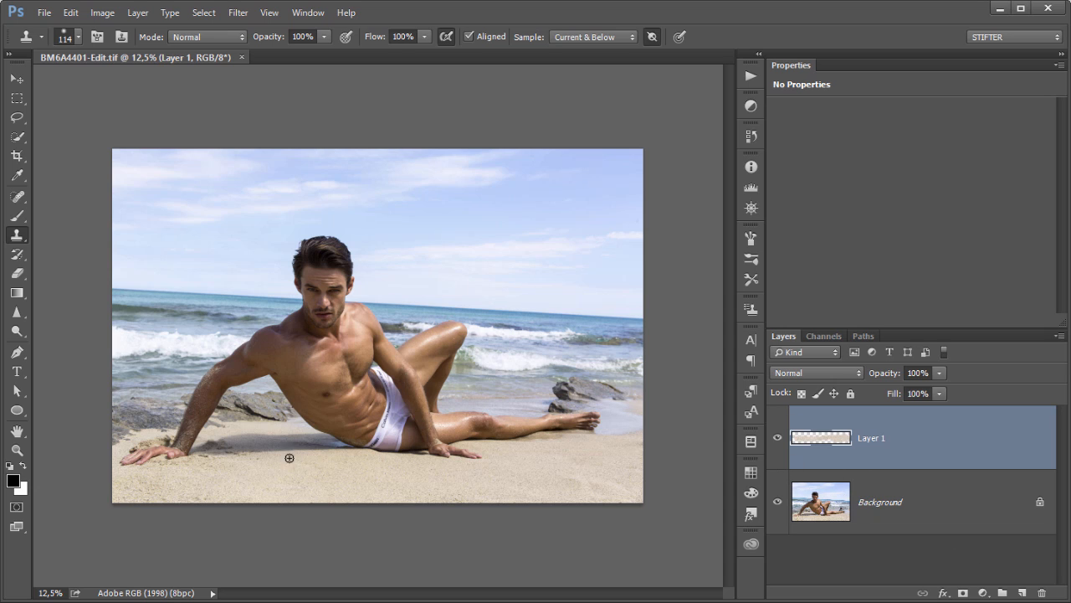
scroll(389, 468, "up", 4)
scroll(467, 381, "down", 3)
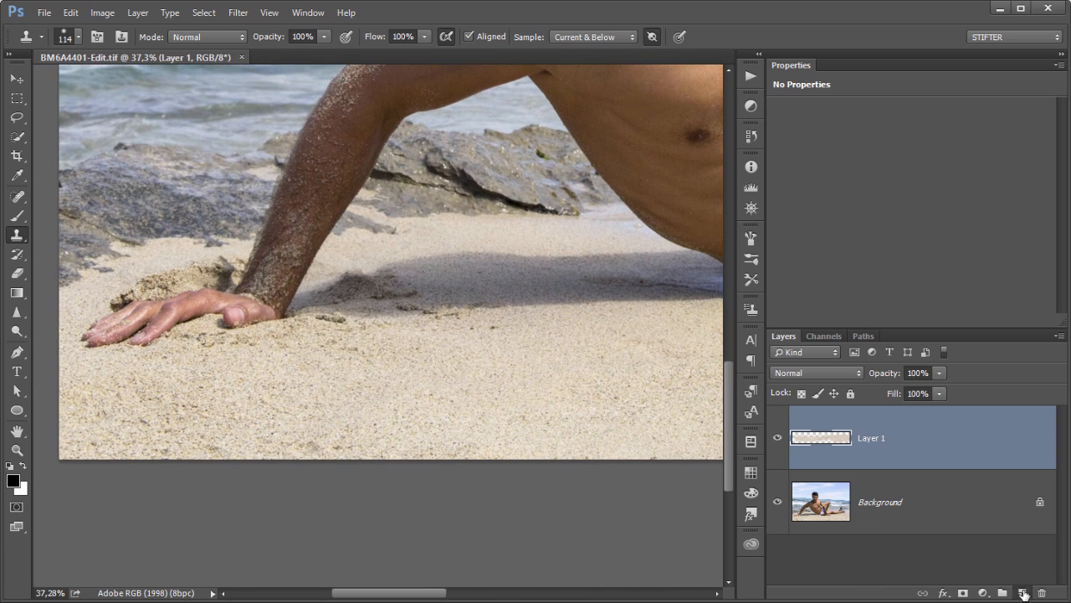
left_click(1022, 591)
key("bracketright")
key("bracketright")
mouse_move(238, 441)
left_mouse_down()
mouse_move(230, 447)
mouse_move(390, 442)
mouse_move(175, 447)
mouse_move(354, 444)
left_mouse_up()
left_click(157, 422, "alt")
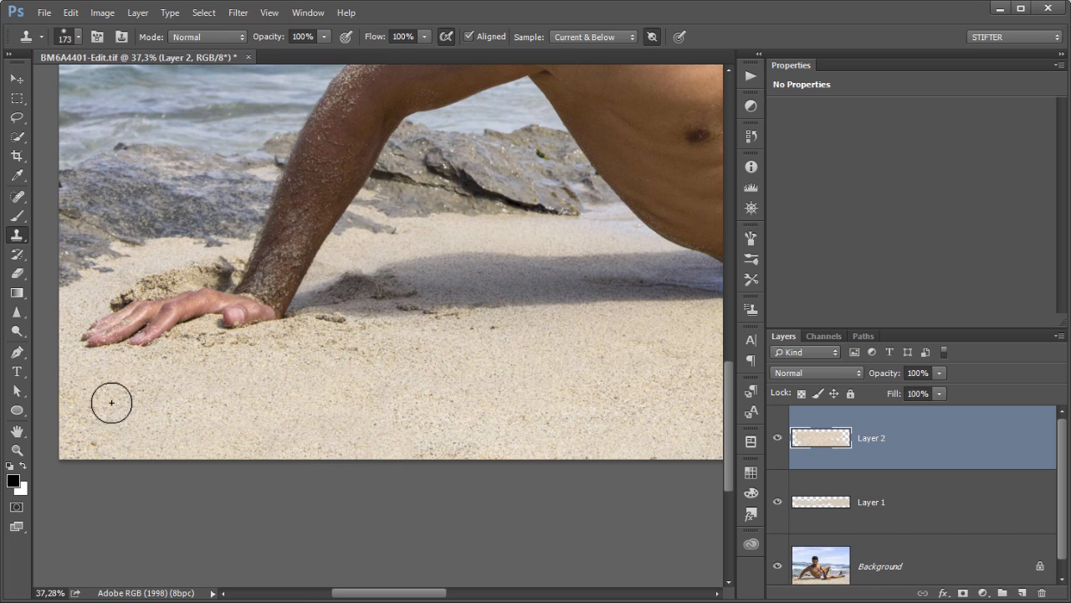
mouse_move(112, 403)
left_mouse_down()
mouse_move(61, 391)
mouse_move(91, 471)
mouse_move(49, 435)
left_mouse_up()
left_click(420, 374, "alt")
left_click_drag(443, 421, 446, 450)
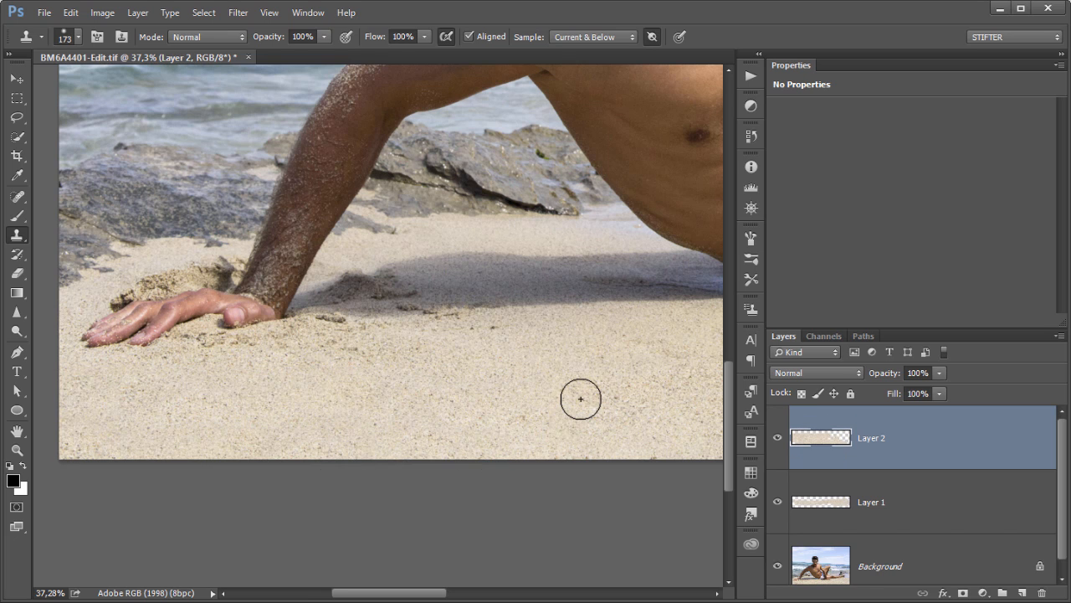
Close BM6A4401-Edit.tif with its changes saved and switch back to Lightroom.
key("ctrl+0")
key("ctrl+w")
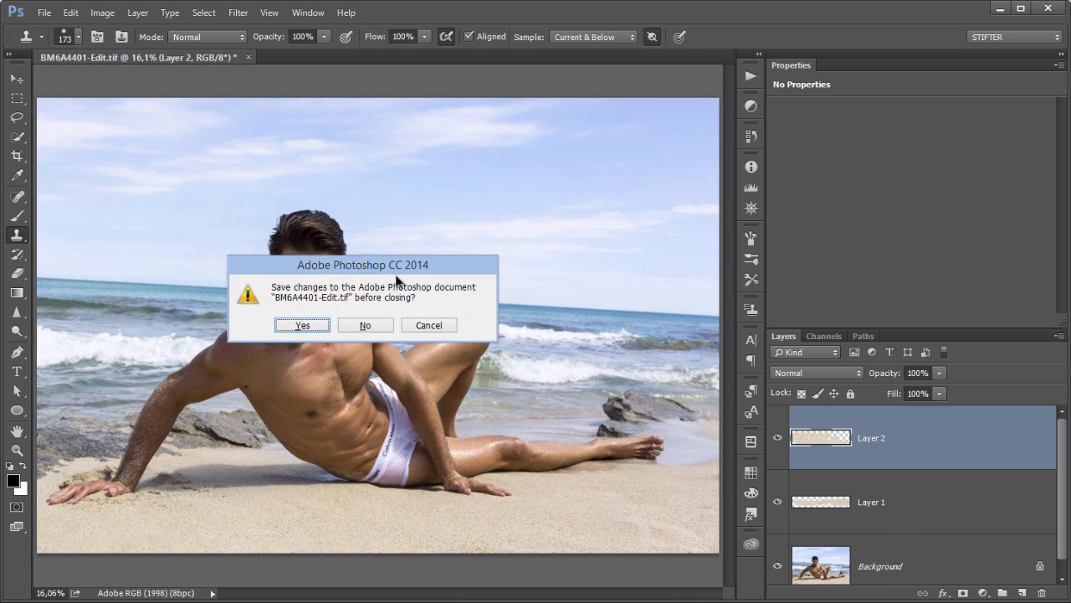
left_click(317, 325)
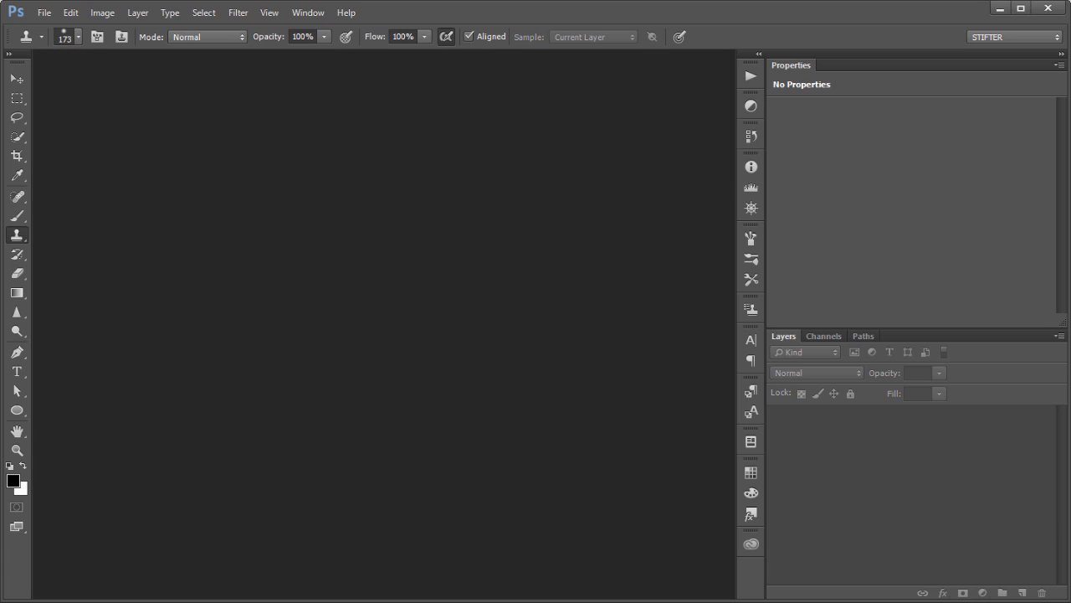
key("alt+Tab")
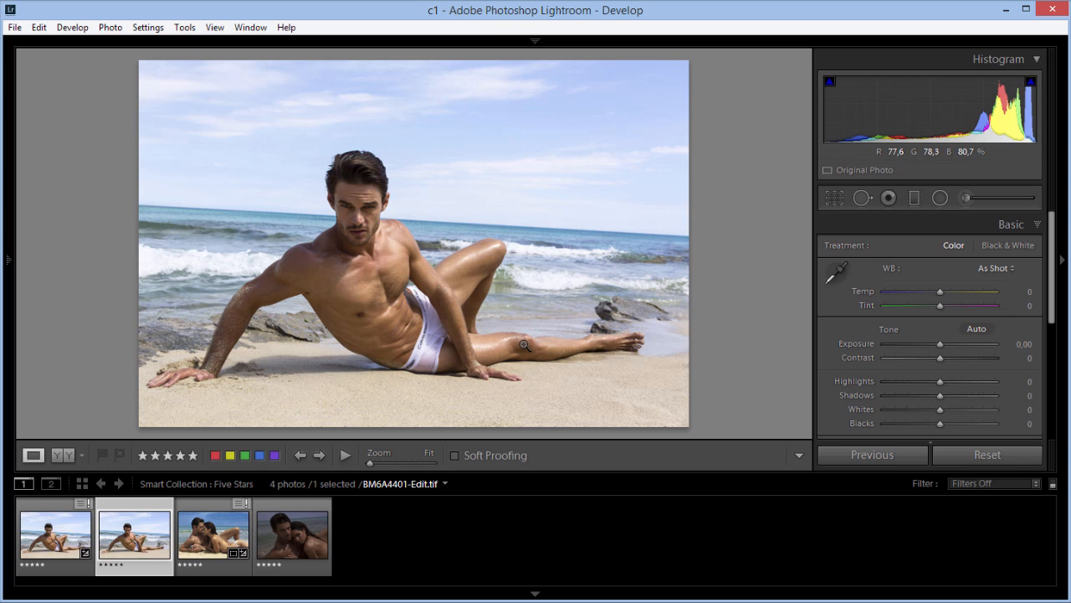
Compare BM6A4401-Edit.tif with its raw original, warm the TIFF's white balance slightly and set its Saturation to -100.
left_click(83, 537)
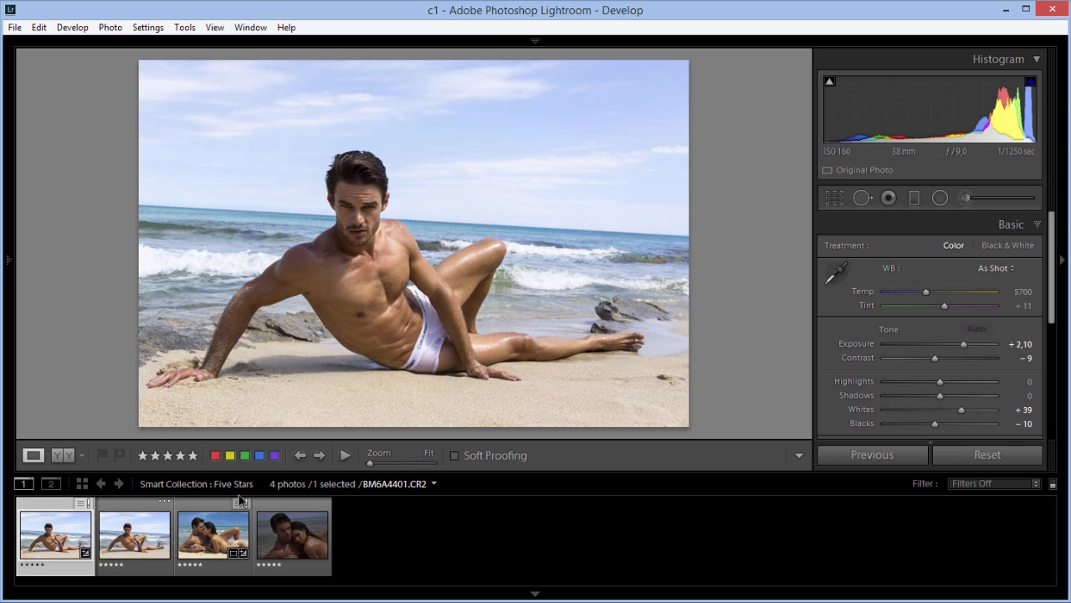
left_click(134, 536)
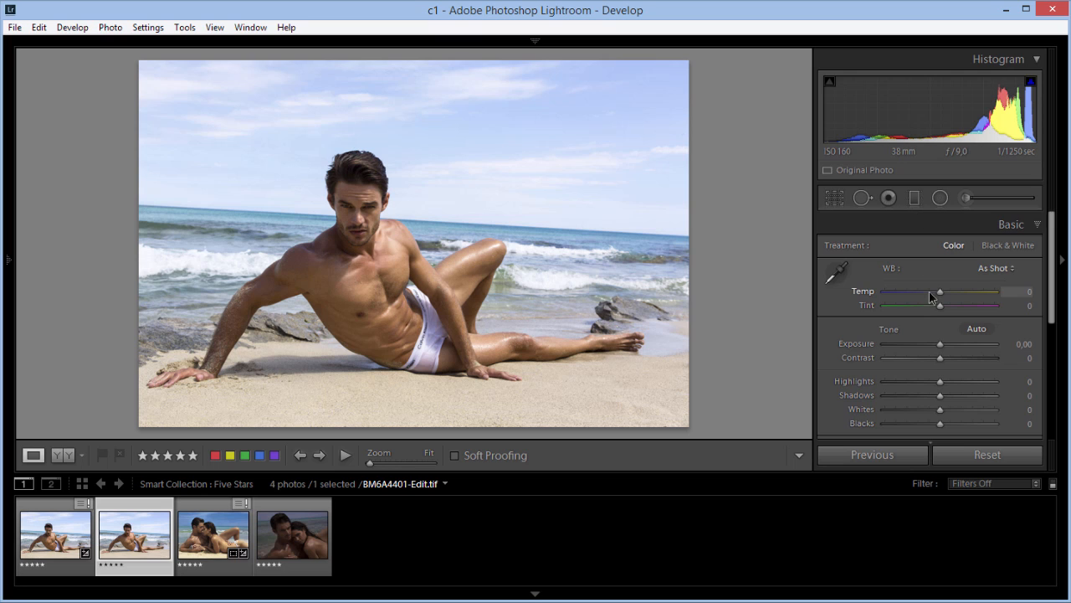
mouse_move(940, 292)
left_mouse_down()
mouse_move(971, 293)
mouse_move(908, 293)
mouse_move(948, 297)
left_mouse_up()
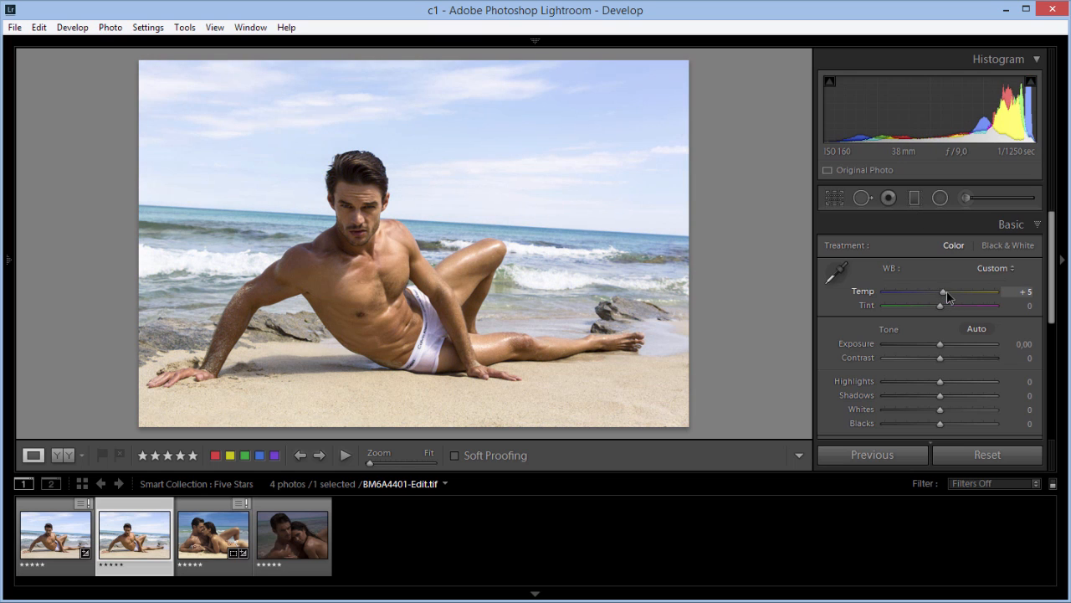
scroll(929, 348, "down", 4)
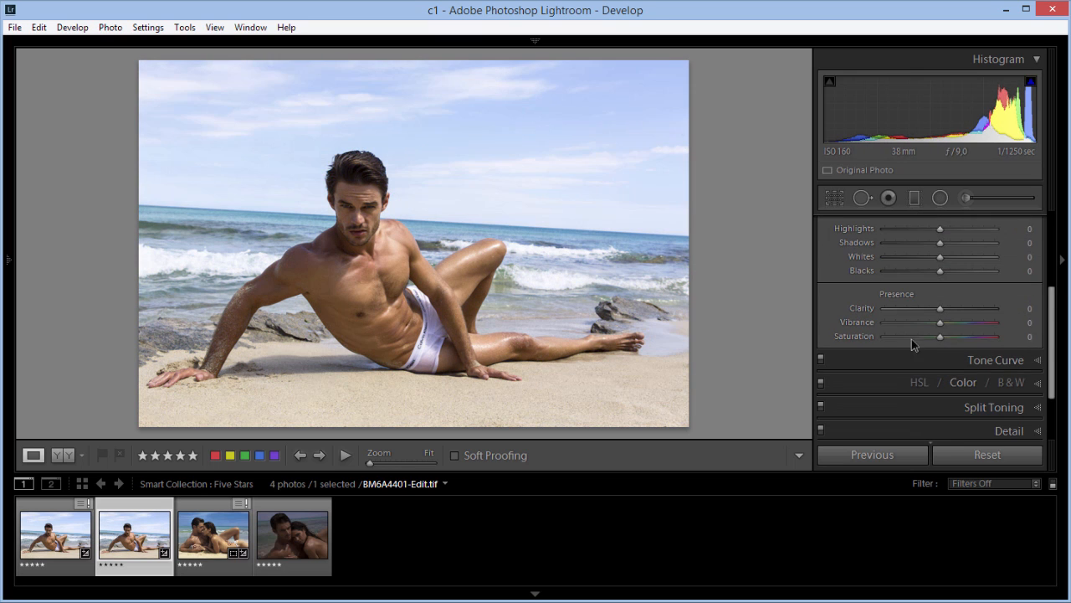
left_click_drag(909, 344, 843, 373)
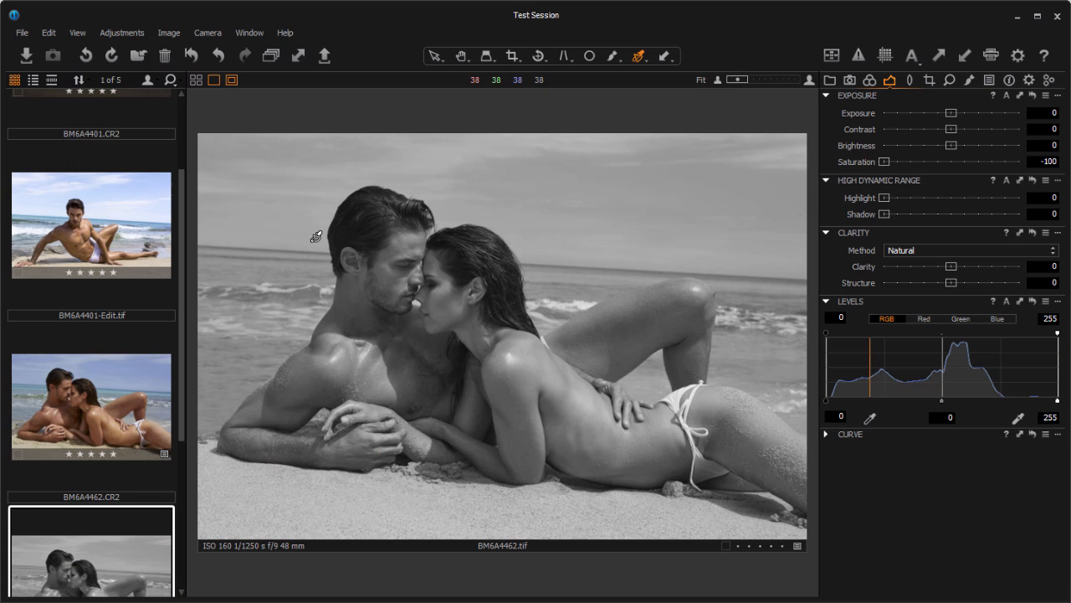
In Capture One Pro, create a new variant of BM6A4490.CR2 and set the variant's Exposure to 0.9.
left_click_drag(182, 246, 192, 347)
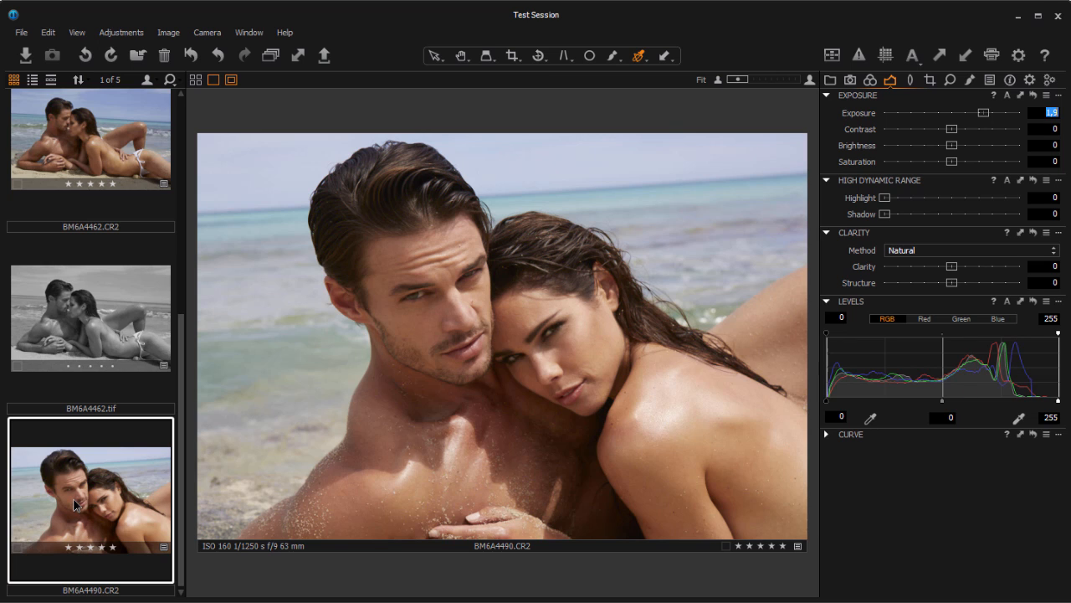
right_click(121, 465)
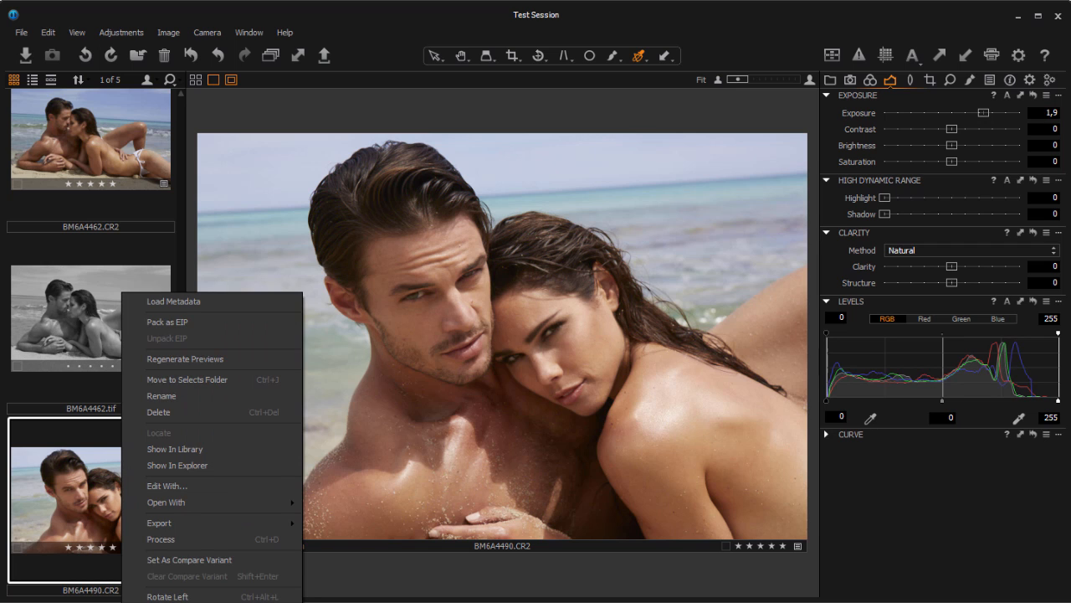
left_click(175, 599)
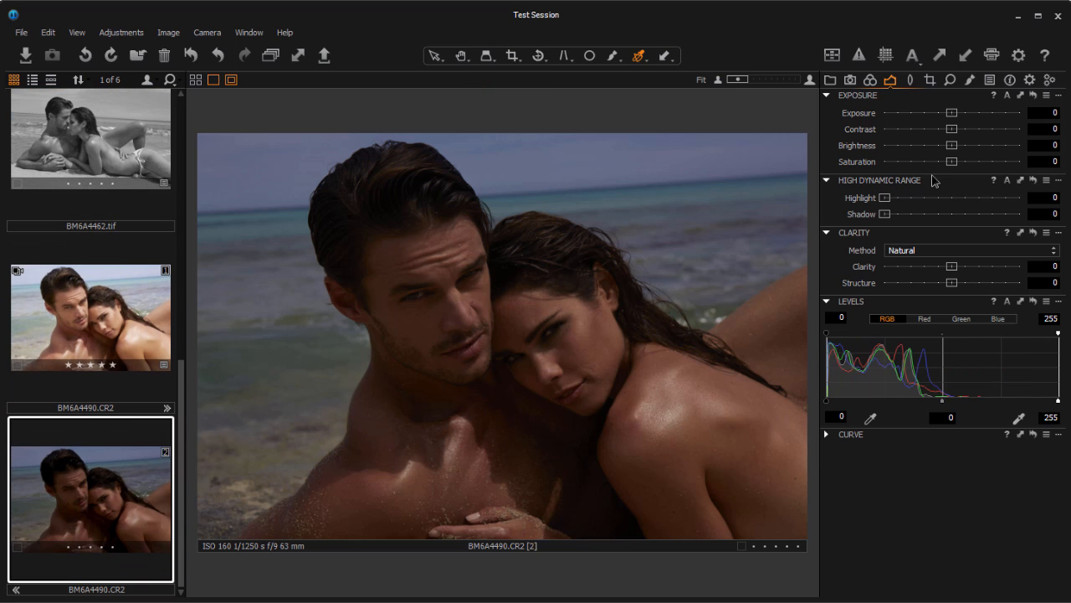
left_click_drag(951, 113, 968, 121)
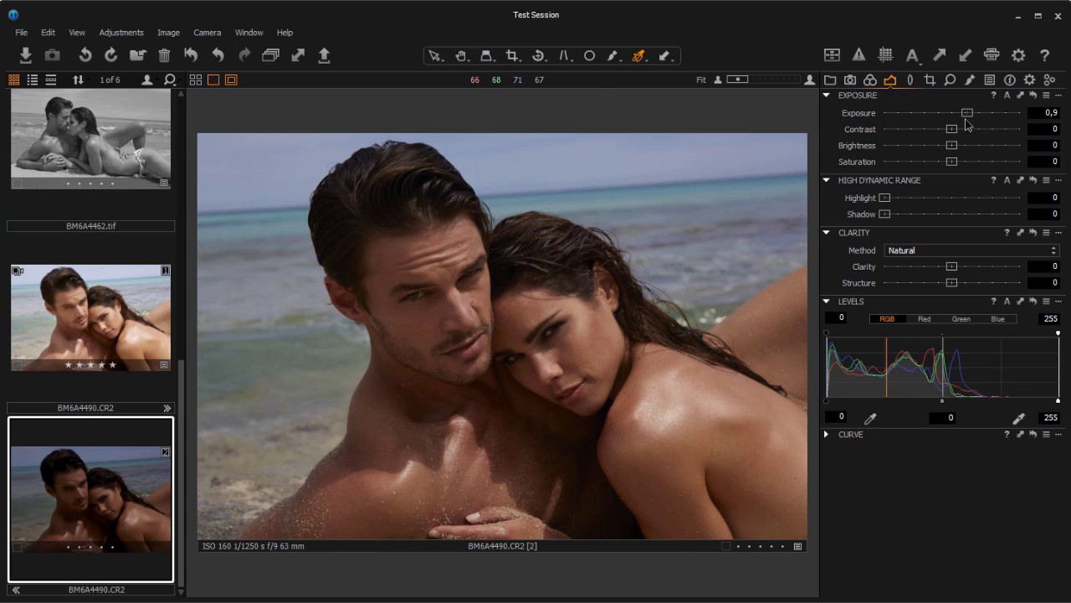
Open both BM6A4490.CR2 variants in Photoshop CC 2014 as uncompressed 8-bit eciRGB v2 TIFFs at 300 px/in, keeping their embedded profiles.
left_click(109, 307, "ctrl")
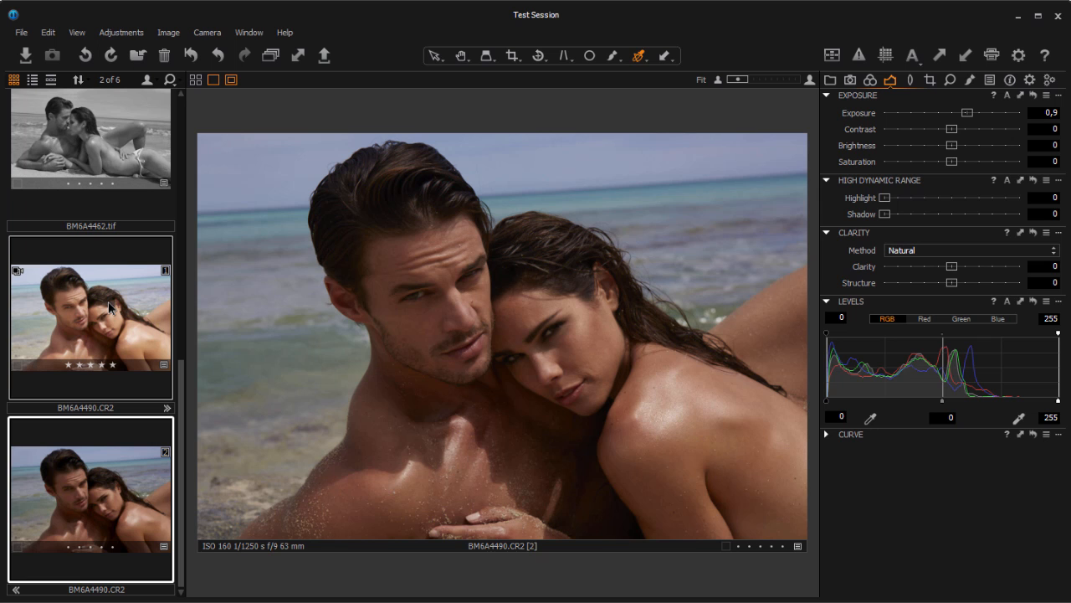
right_click(109, 306)
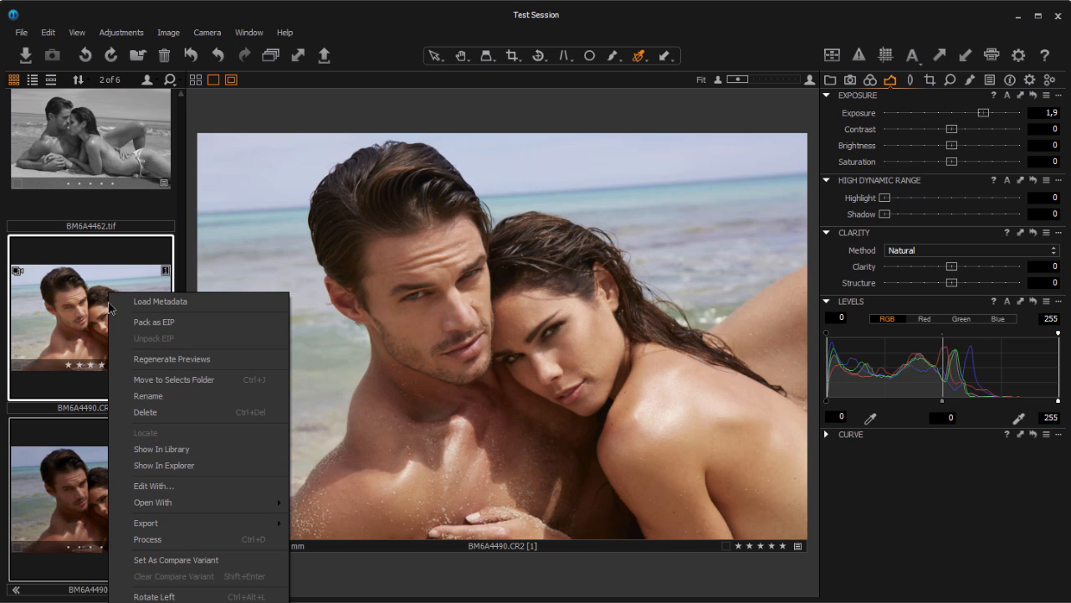
left_click(204, 495)
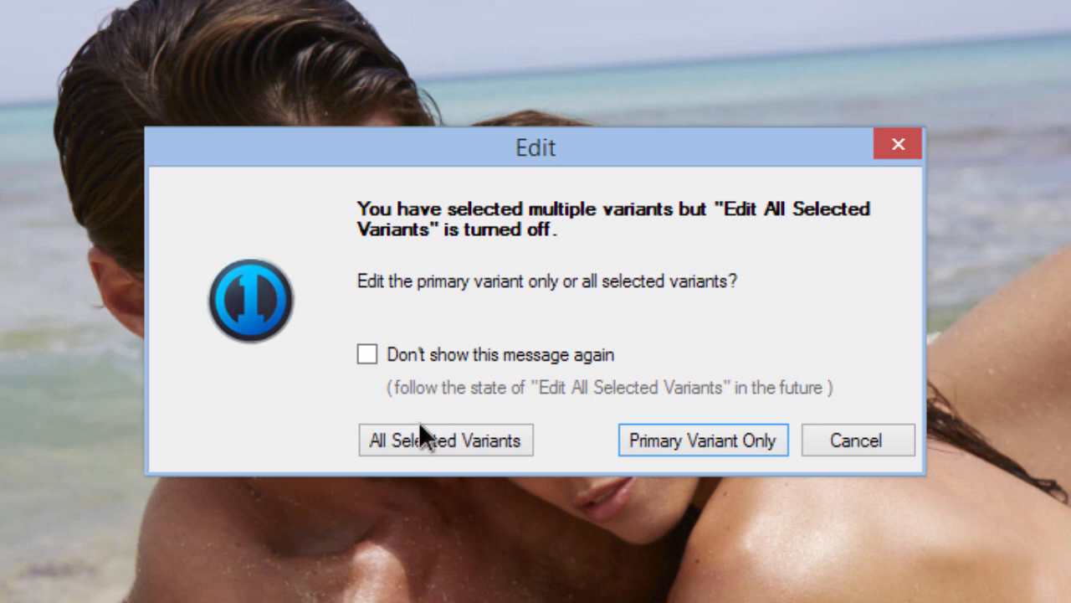
left_click(453, 439)
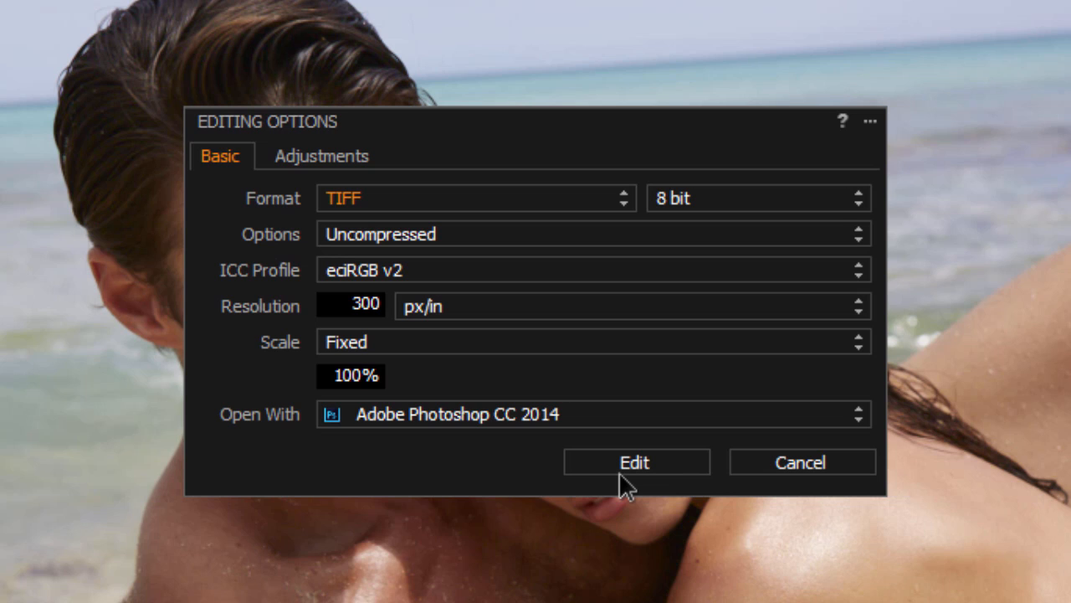
left_click(339, 151)
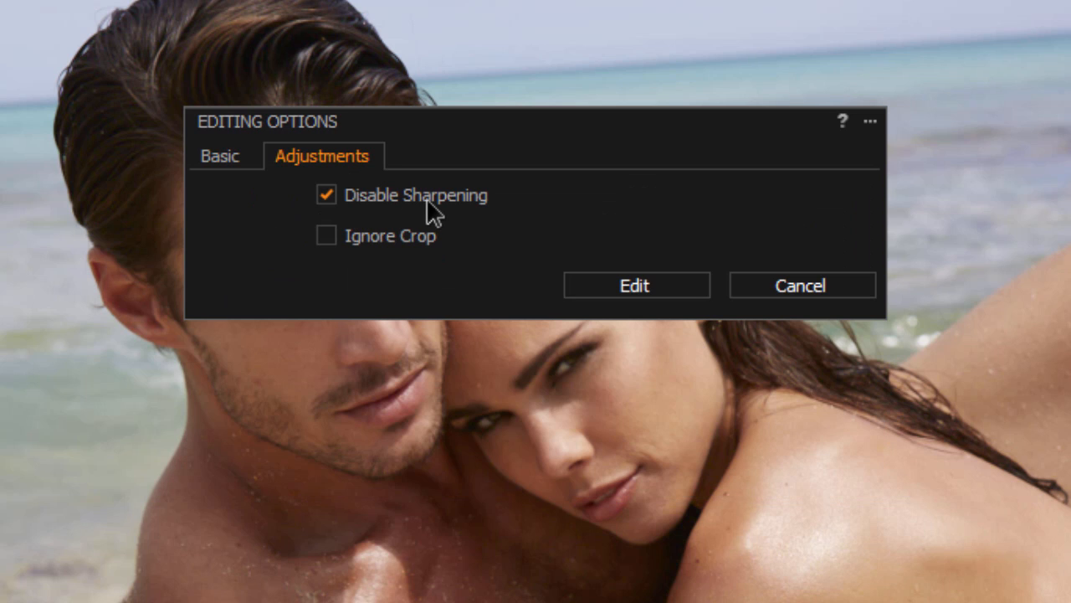
left_click(243, 159)
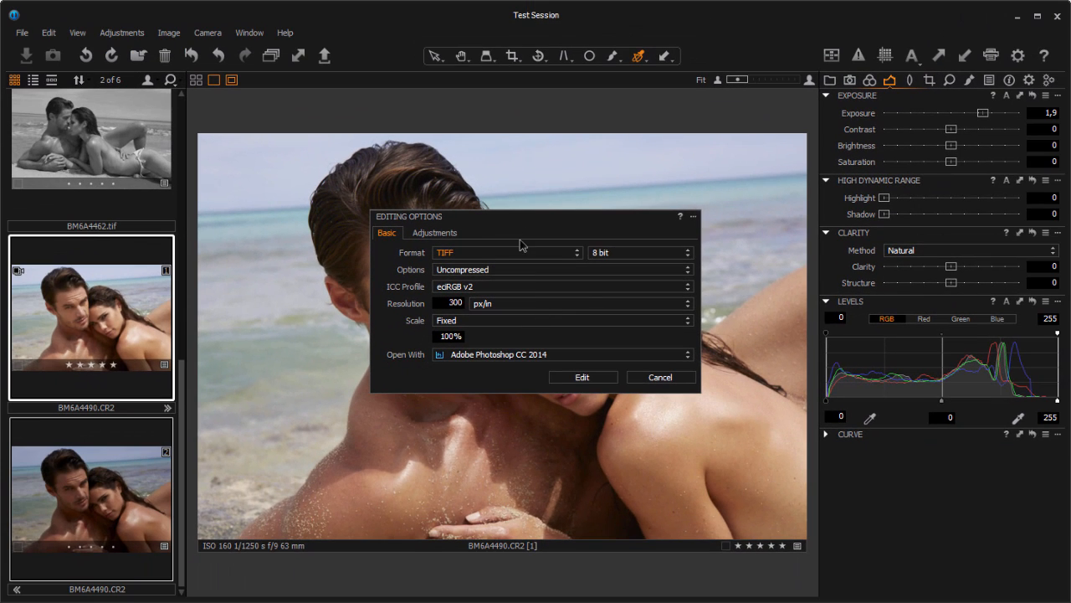
left_click(577, 382)
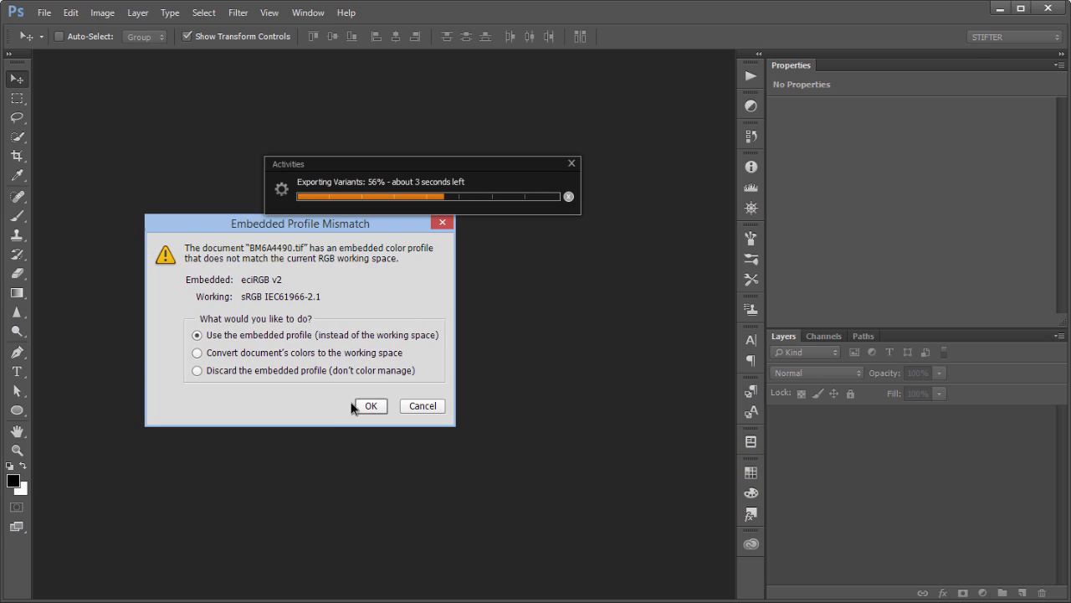
left_click(368, 404)
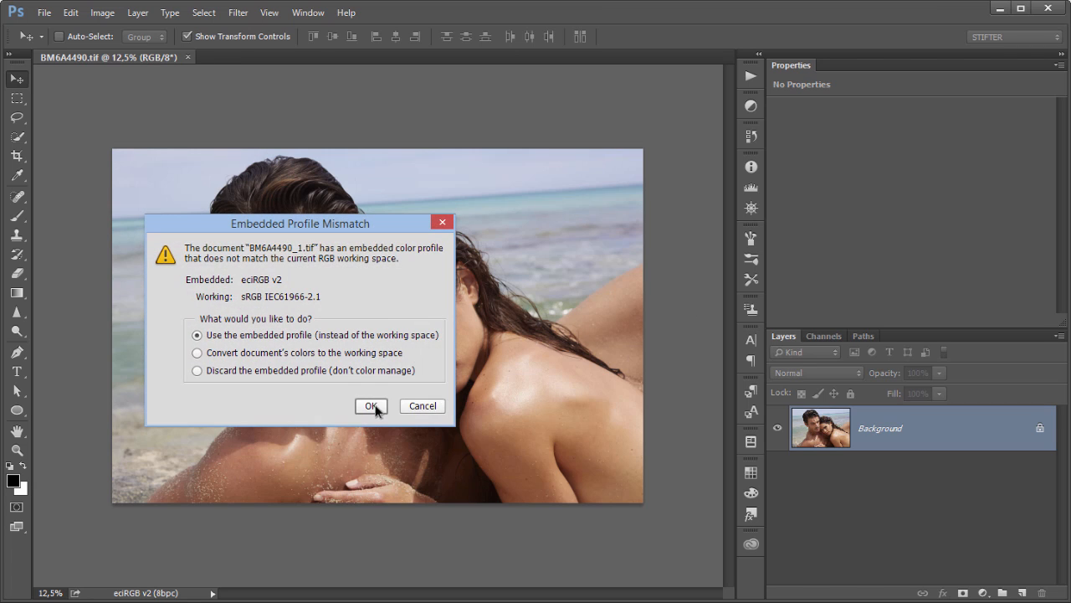
left_click(370, 404)
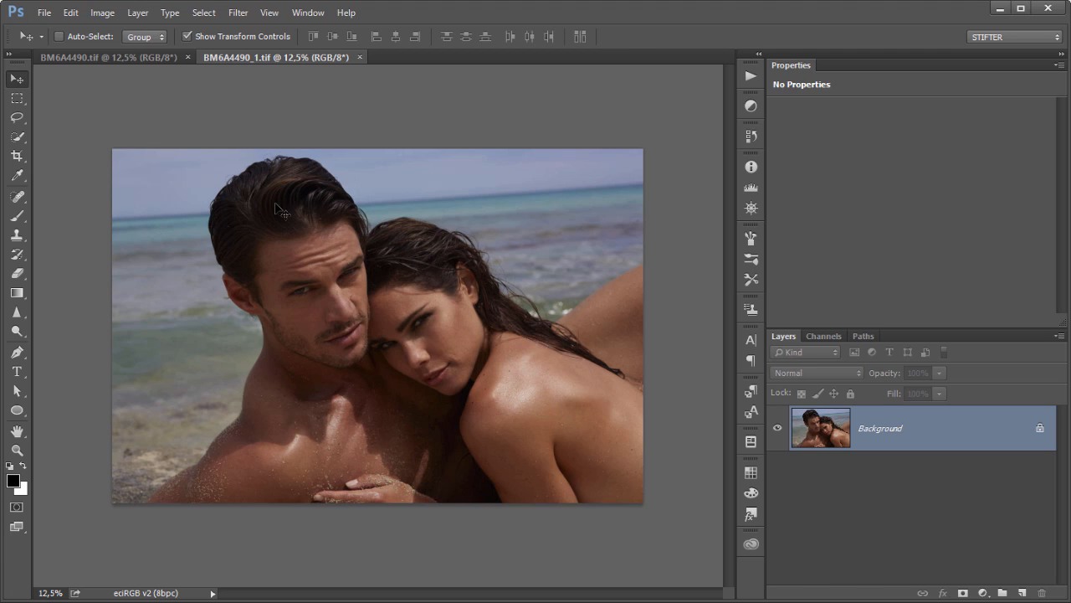
Stack the darker BM6A4490_1.tif image as a layer above the Background in BM6A4490.tif and close BM6A4490_1.tif.
left_click(111, 55)
left_click_drag(147, 234, 146, 235)
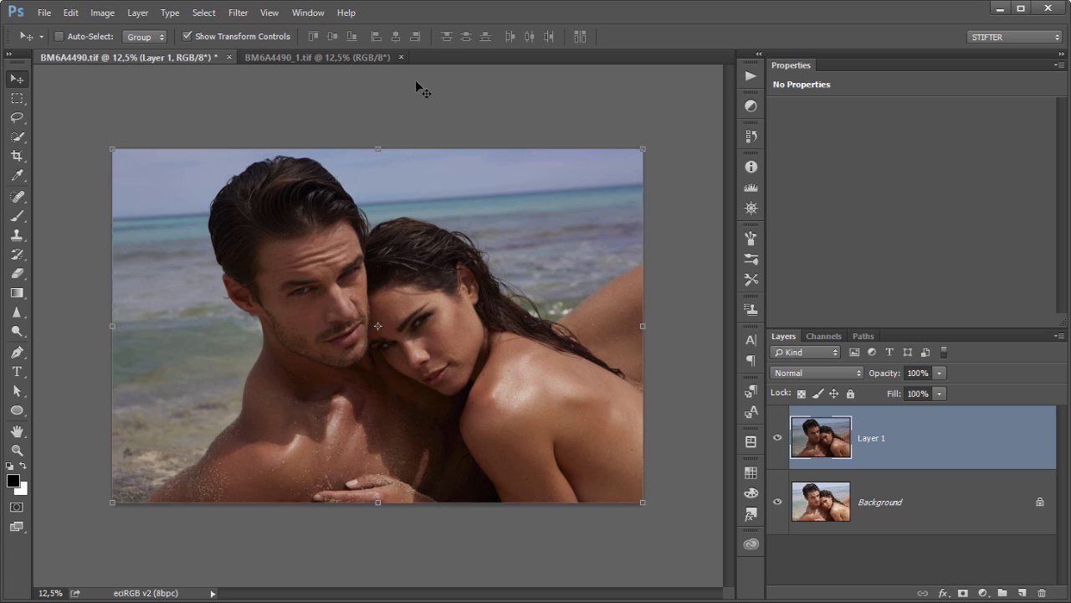
left_click(401, 57)
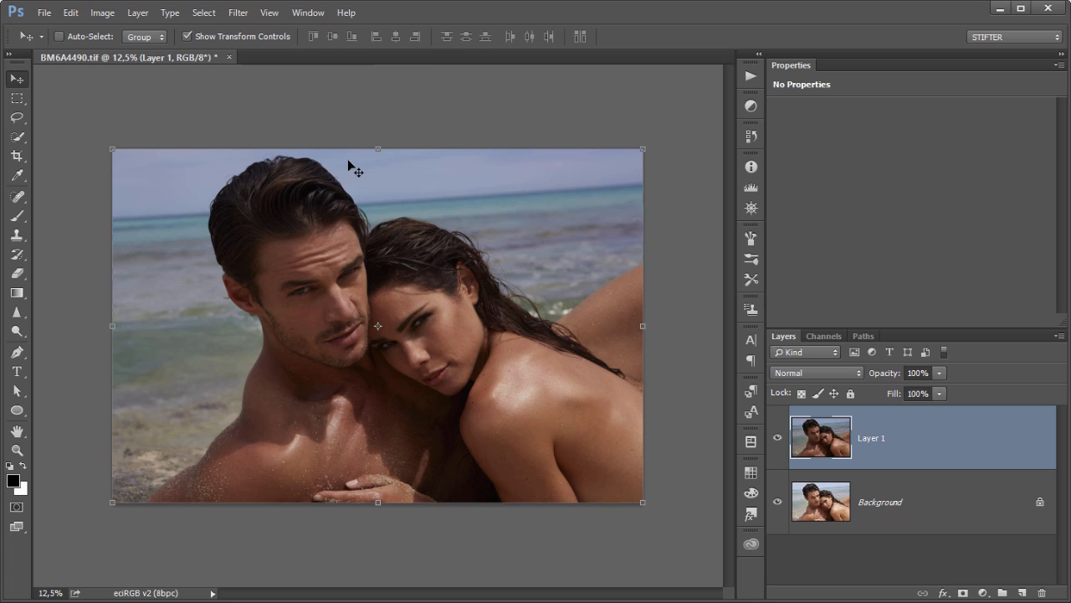
Close BM6A4490.tif without saving the added layer and switch back to Capture One Pro.
left_click(228, 57)
left_click(364, 325)
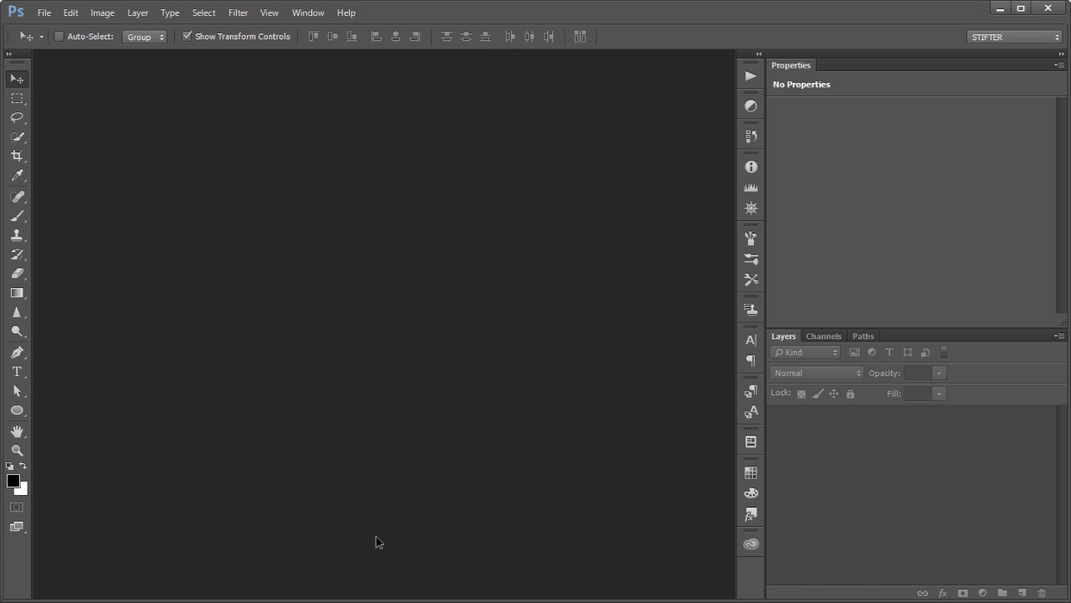
key("alt+Tab")
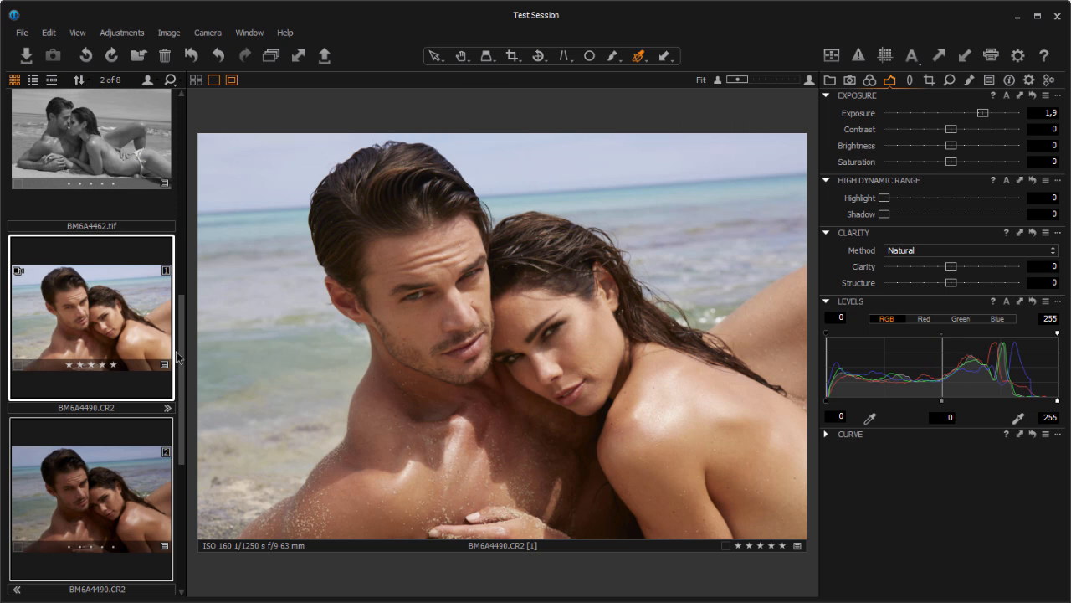
Compare the exported BM6A4490.tif and BM6A4490_1.tif in the image browser.
left_click_drag(181, 356, 185, 485)
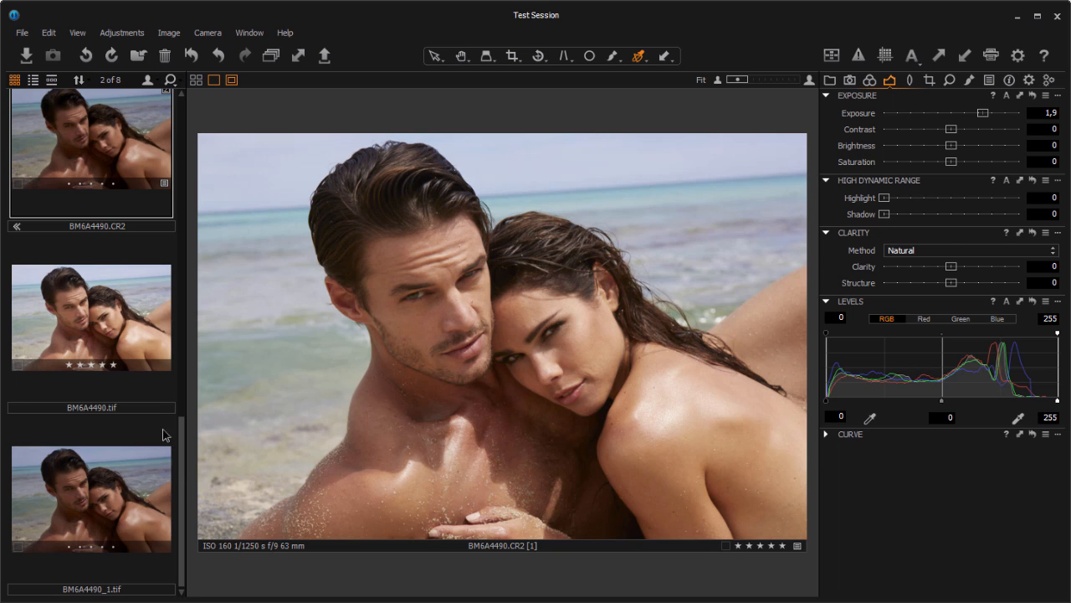
left_click(107, 307)
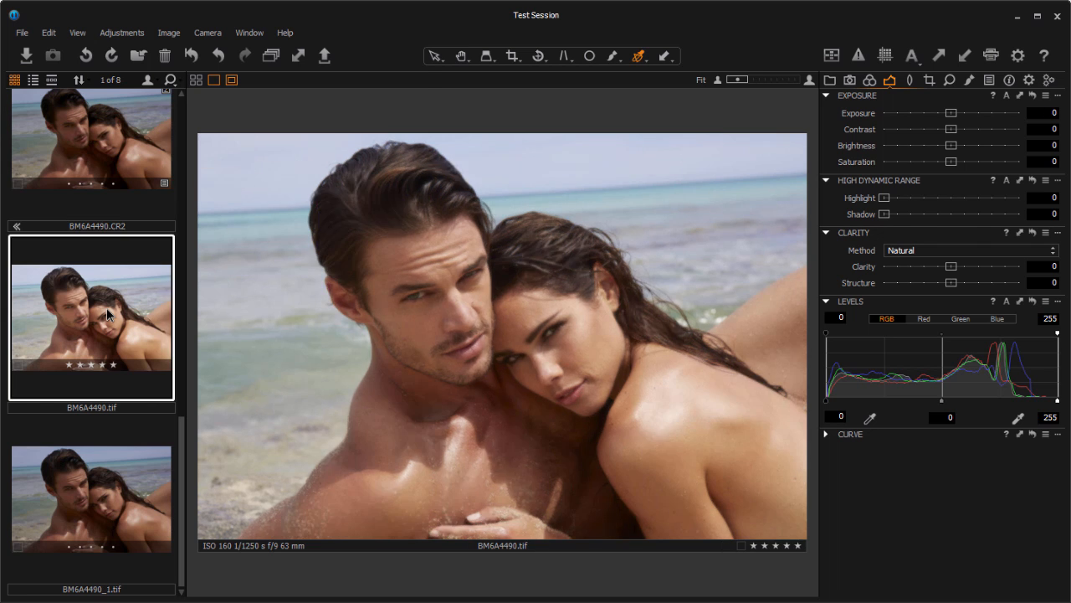
key("Down")
left_click(114, 338)
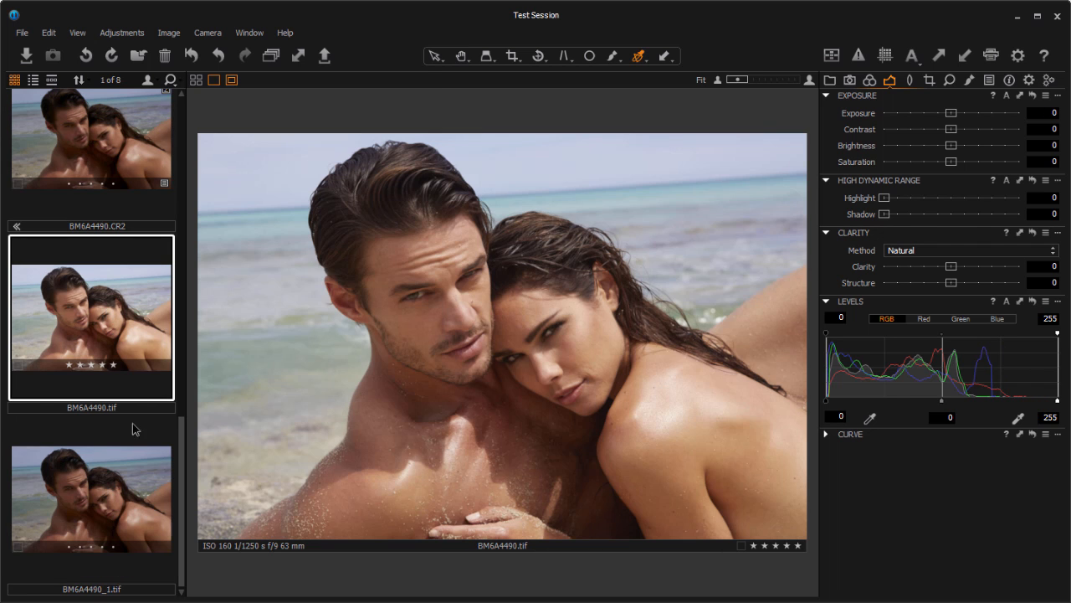
left_click_drag(182, 487, 165, 470)
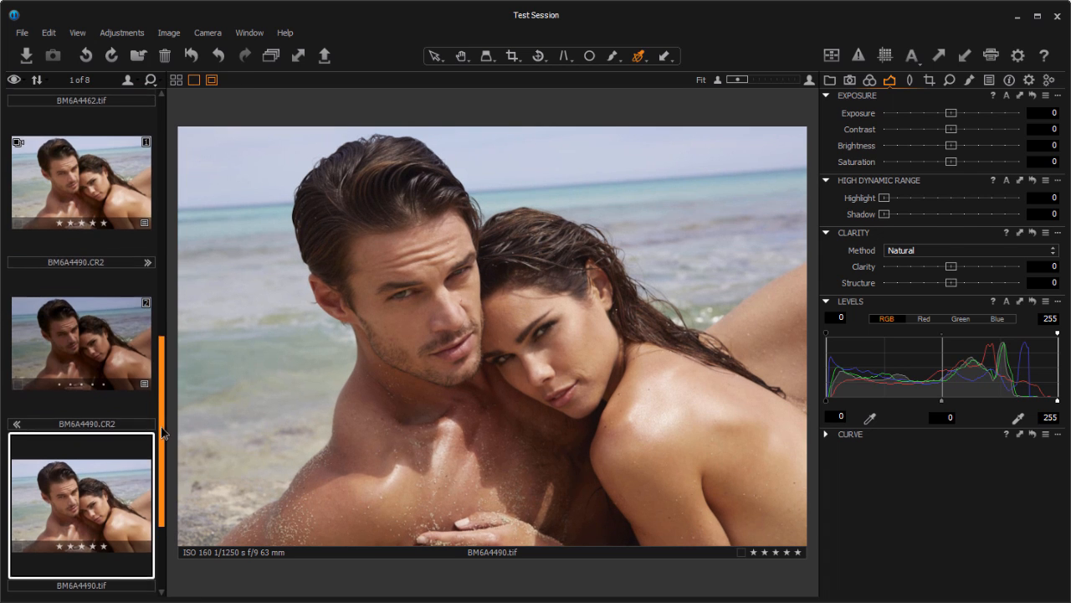
Delete the exported BM6A4490.tif and BM6A4490_1.tif from the session.
scroll(163, 432, "down", 2)
left_click(110, 507, "ctrl")
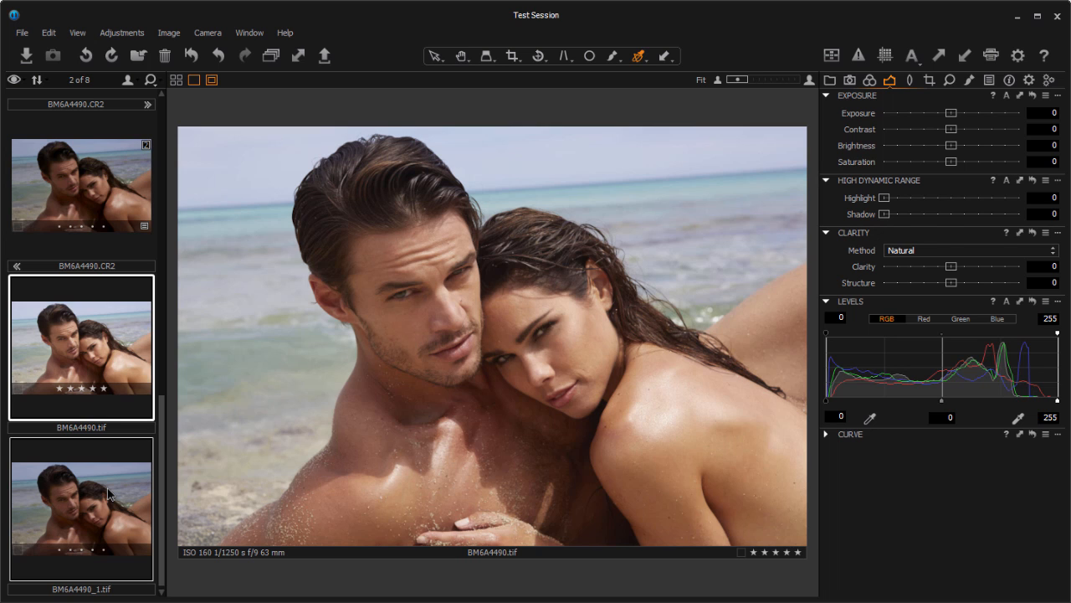
left_click(109, 494)
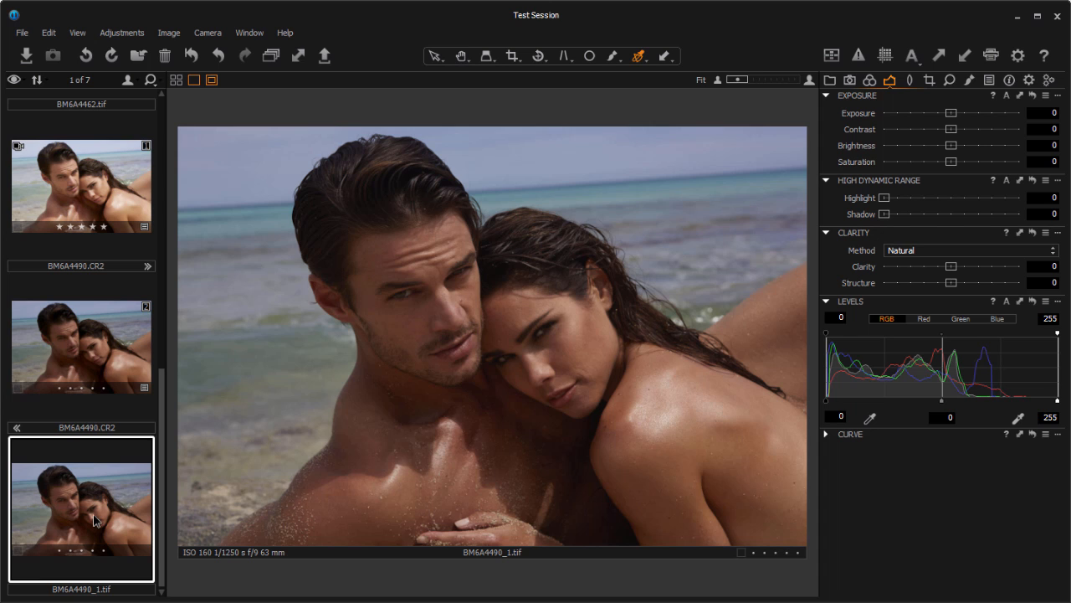
key("Delete")
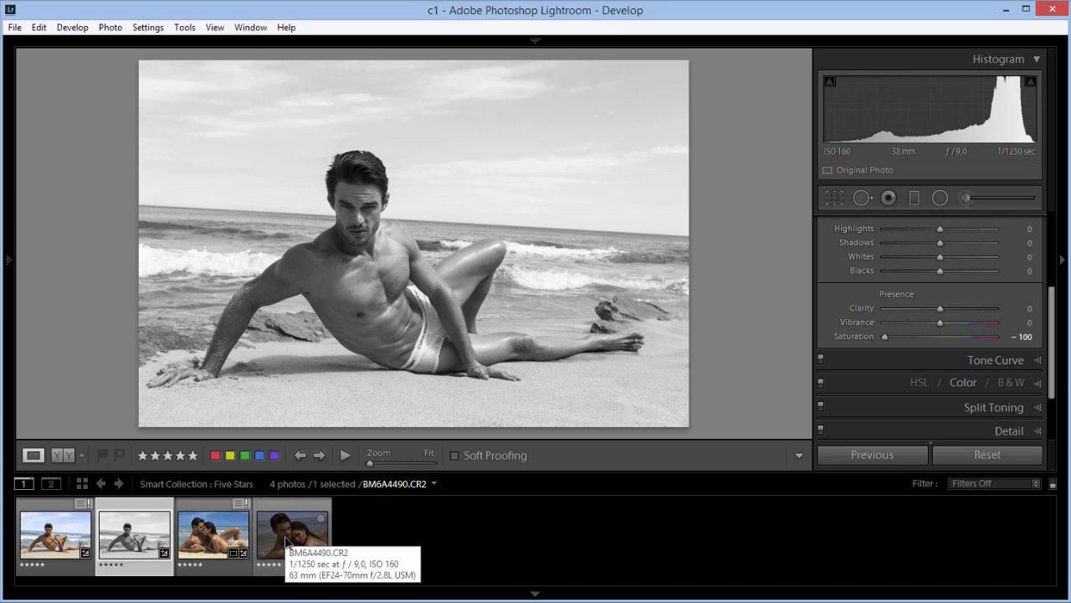
In Lightroom, set the Exposure of BM6A4490.CR2 to +1.60.
left_click(288, 535)
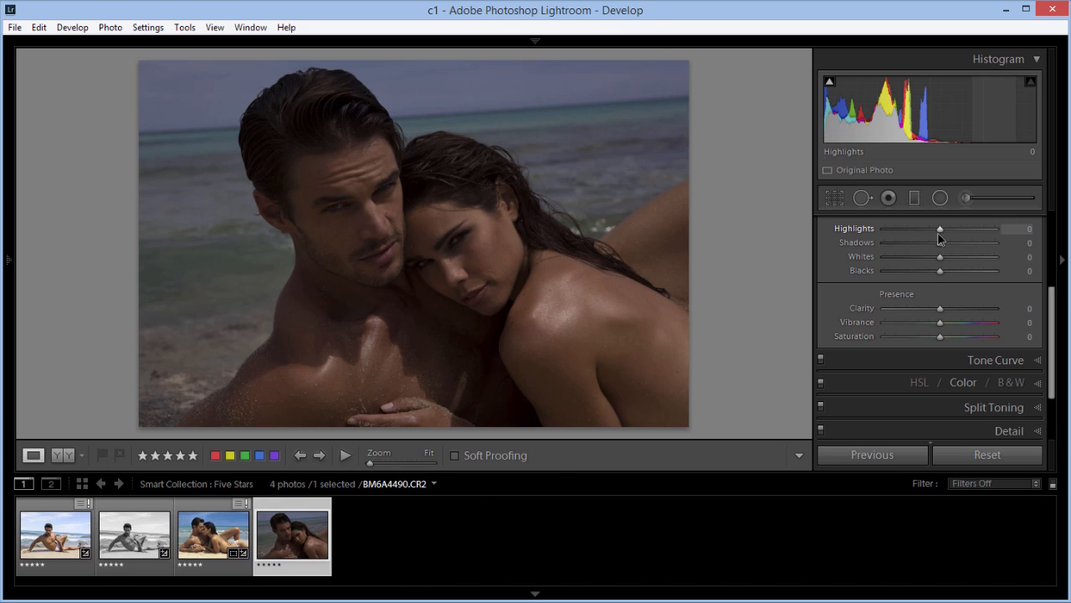
scroll(962, 268, "up", 5)
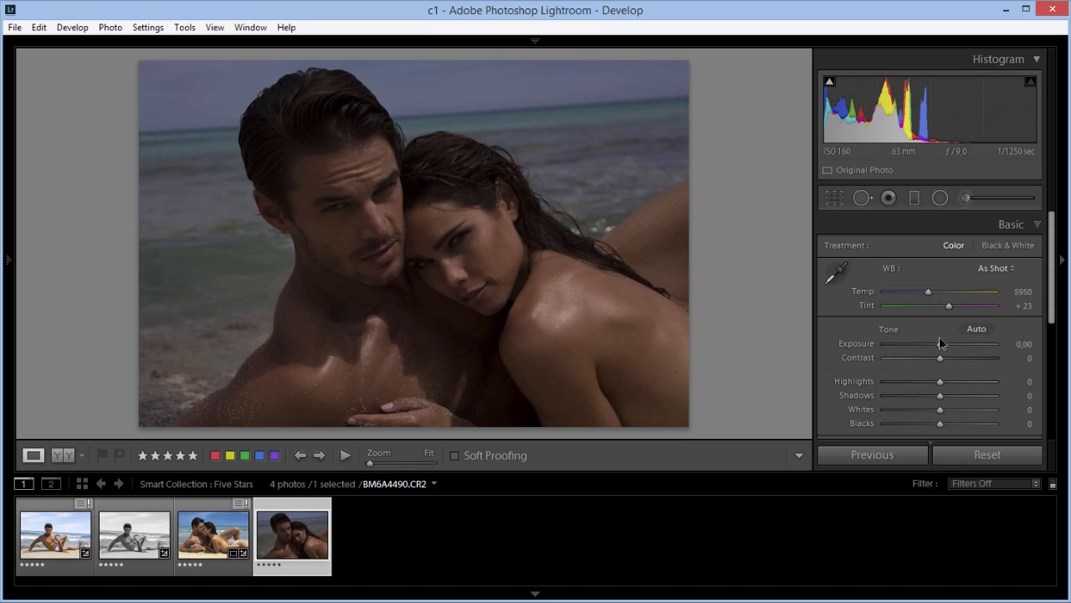
left_click_drag(940, 345, 958, 355)
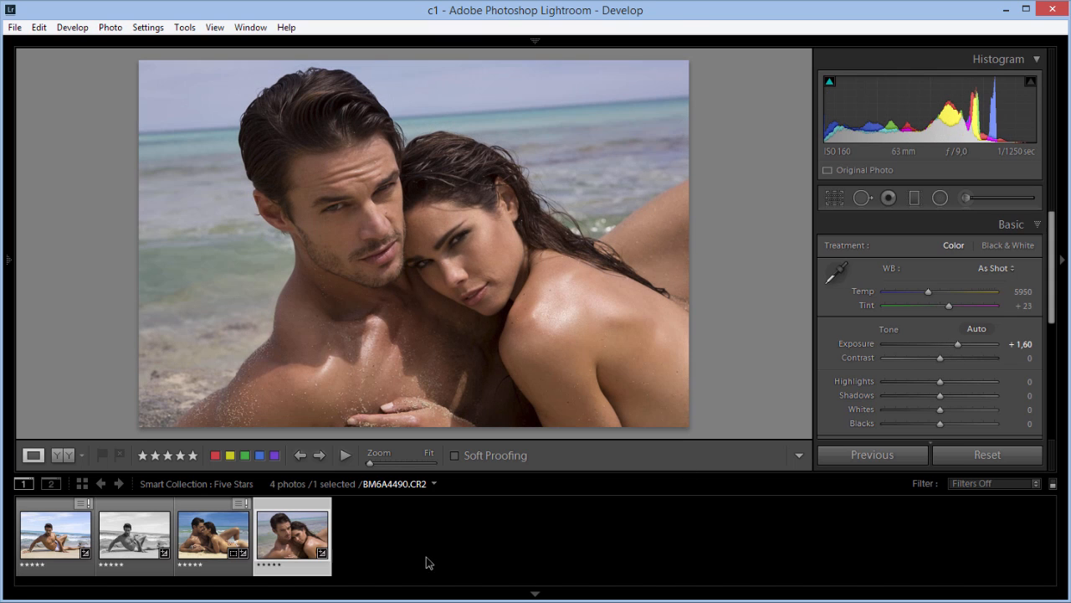
Create a virtual copy of BM6A4490.CR2 and set the copy's Exposure to +0.33.
right_click(292, 540)
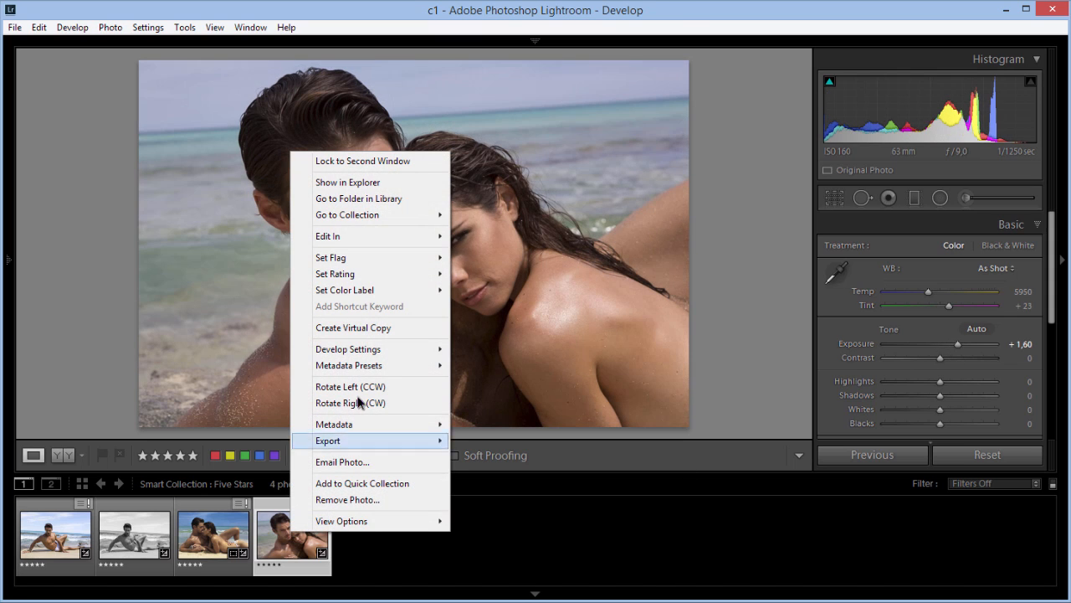
left_click(411, 328)
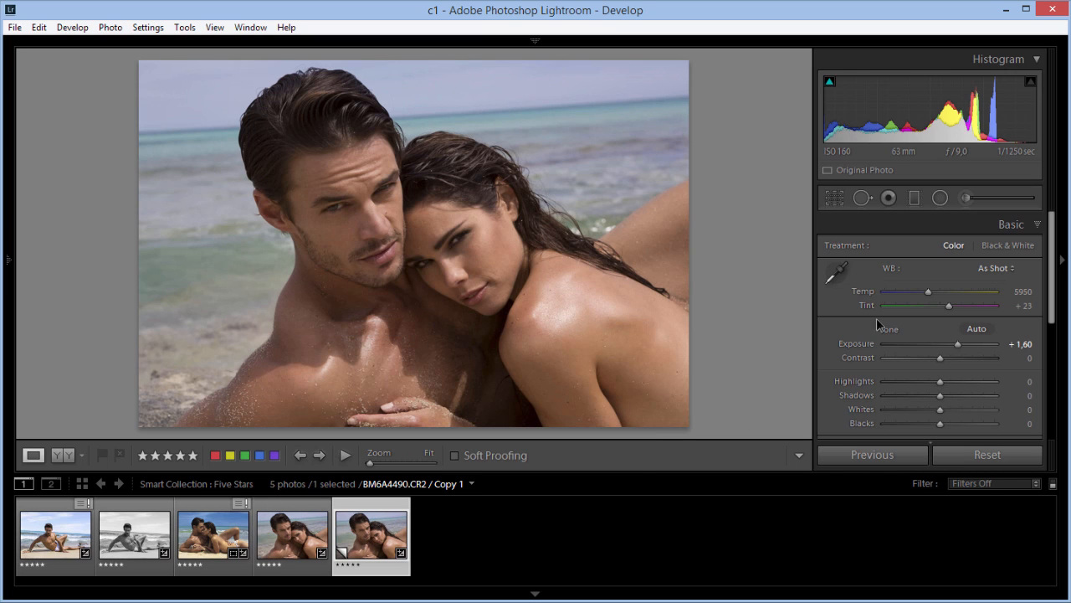
left_click_drag(957, 348, 941, 350)
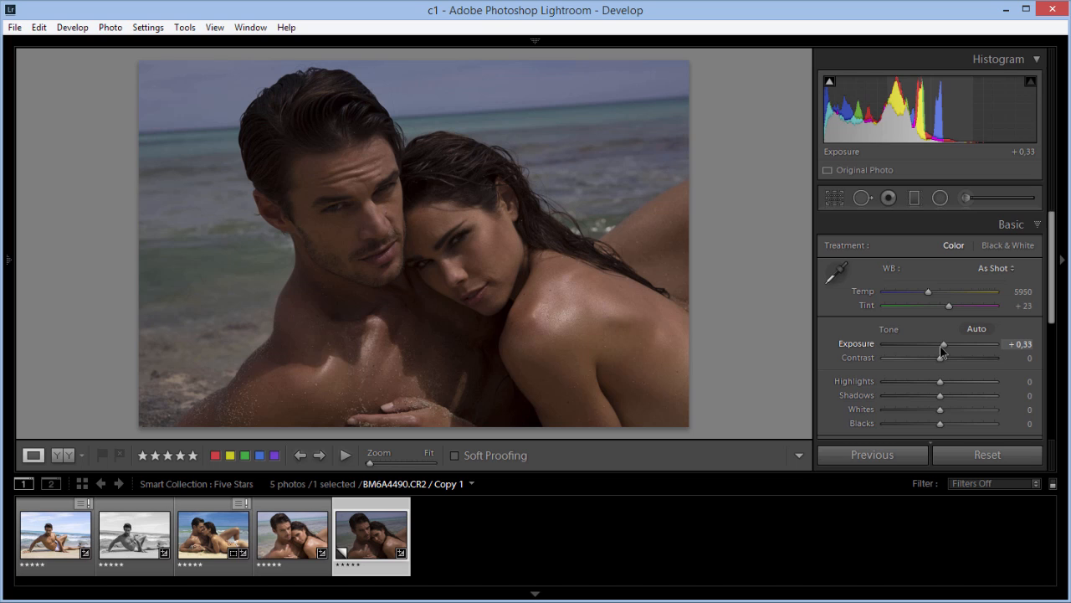
Select BM6A4490.CR2 together with its virtual copy and open both in Adobe Photoshop CC 2014 as separate documents.
left_click(289, 536, "shift")
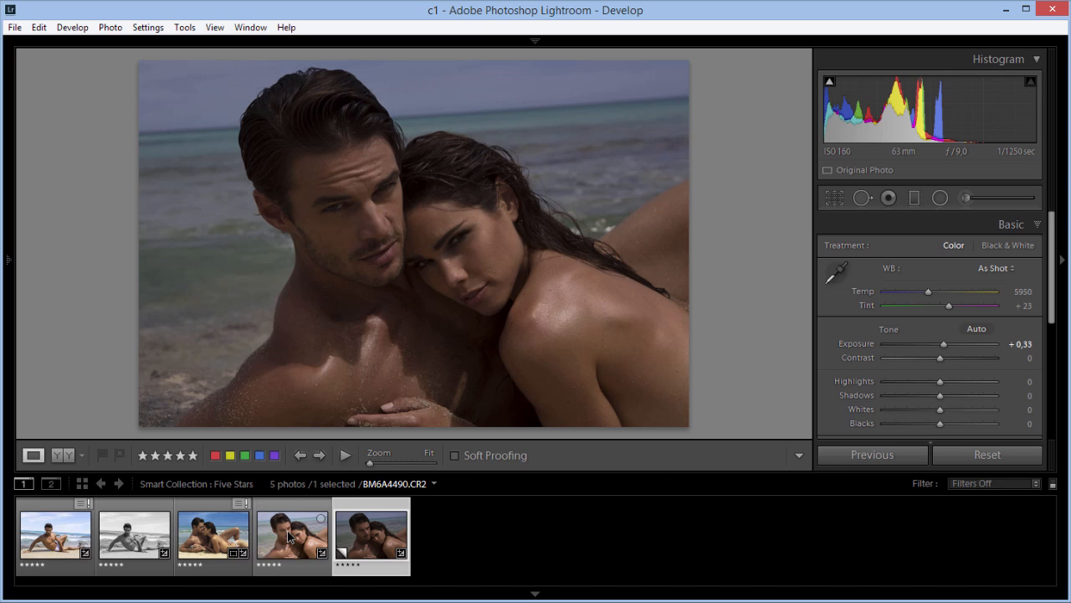
right_click(289, 535)
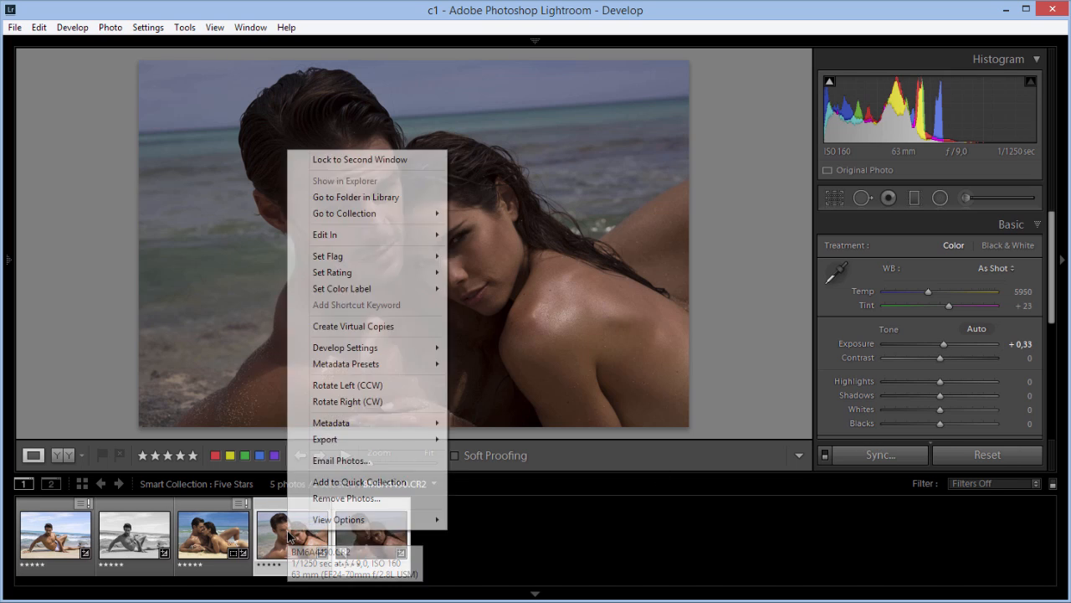
mouse_move(385, 239)
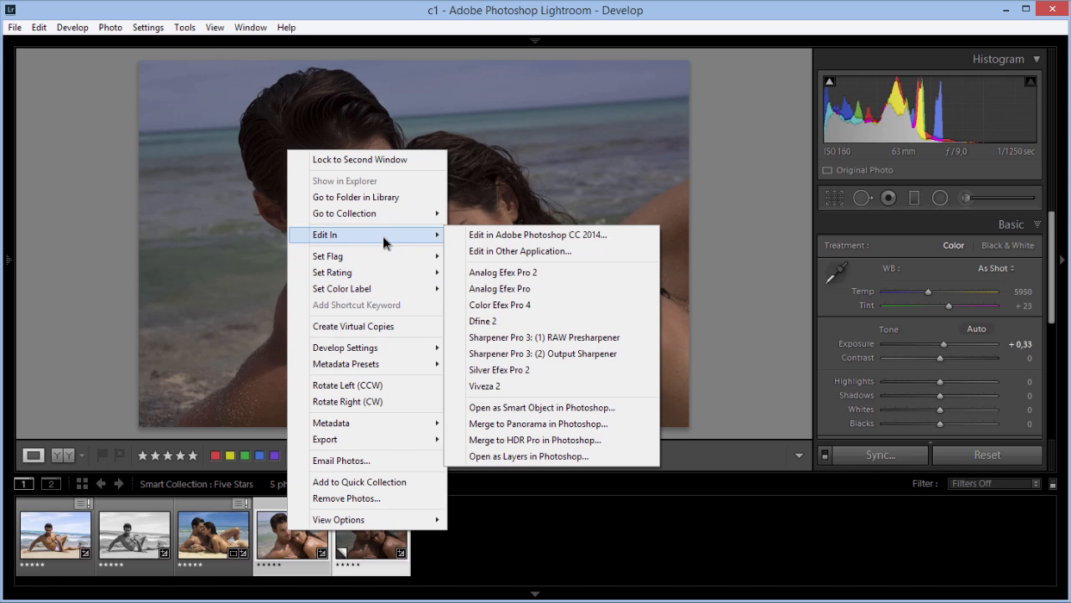
left_click(627, 235)
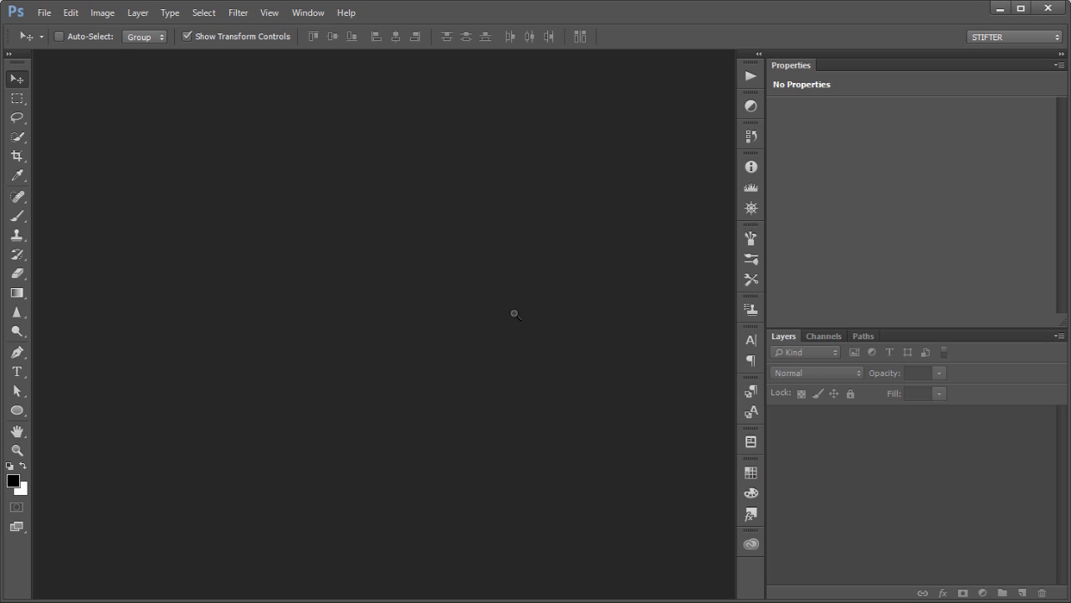
left_click(374, 406)
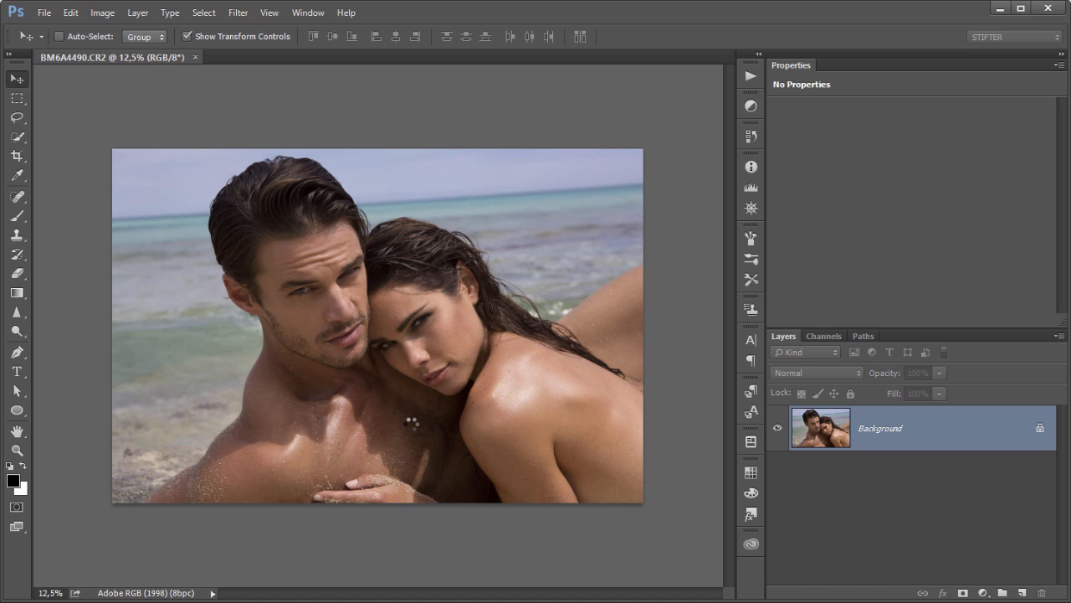
left_click(371, 406)
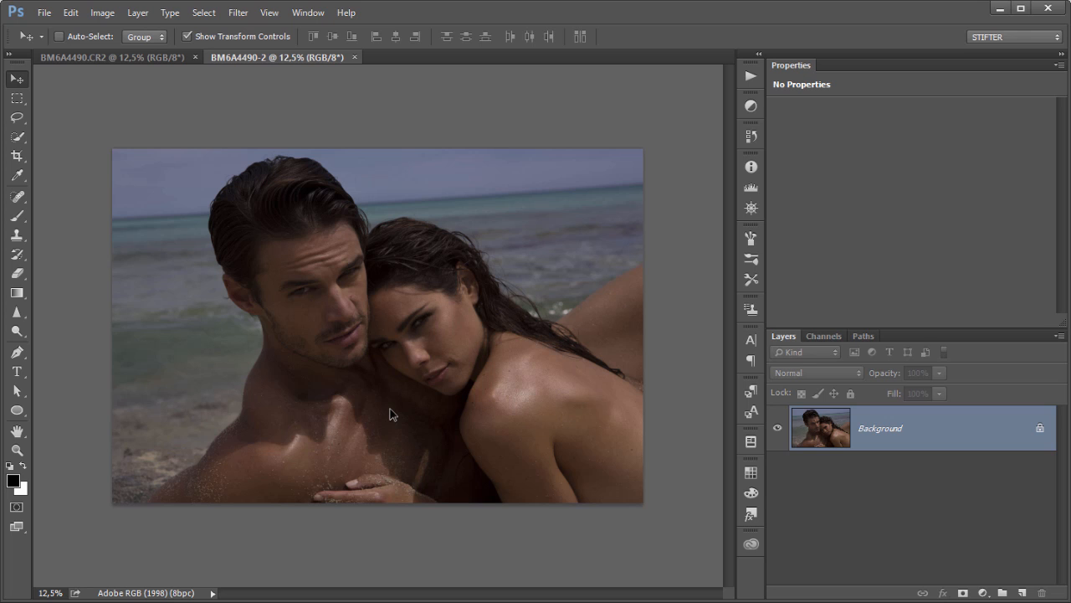
Close the BM6A4490-2 and BM6A4490.CR2 documents without saving changes.
key("ctrl+w")
left_click(387, 326)
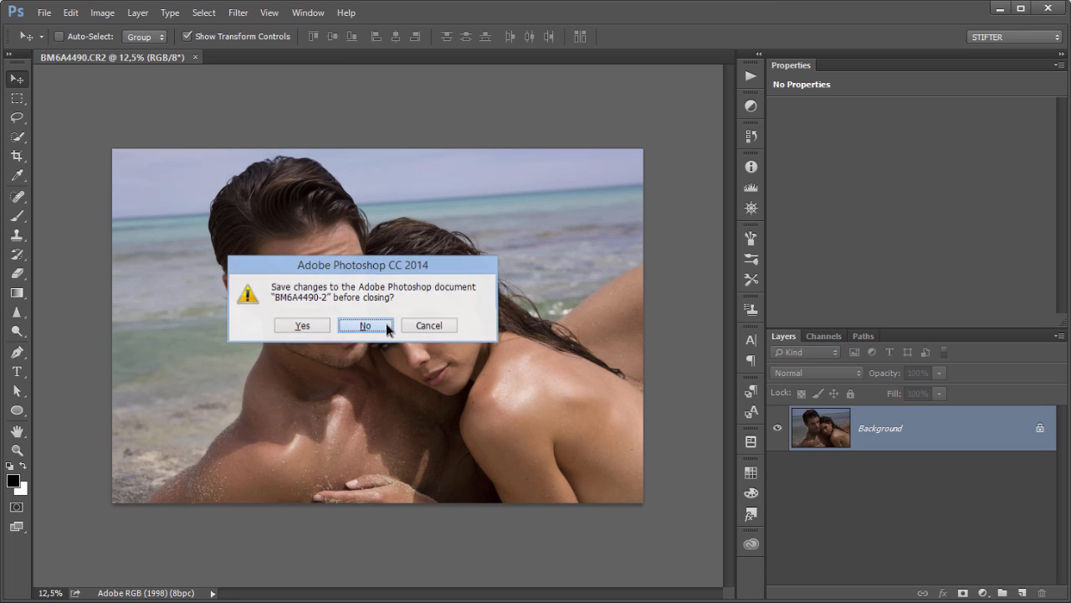
key("ctrl+w")
left_click(365, 326)
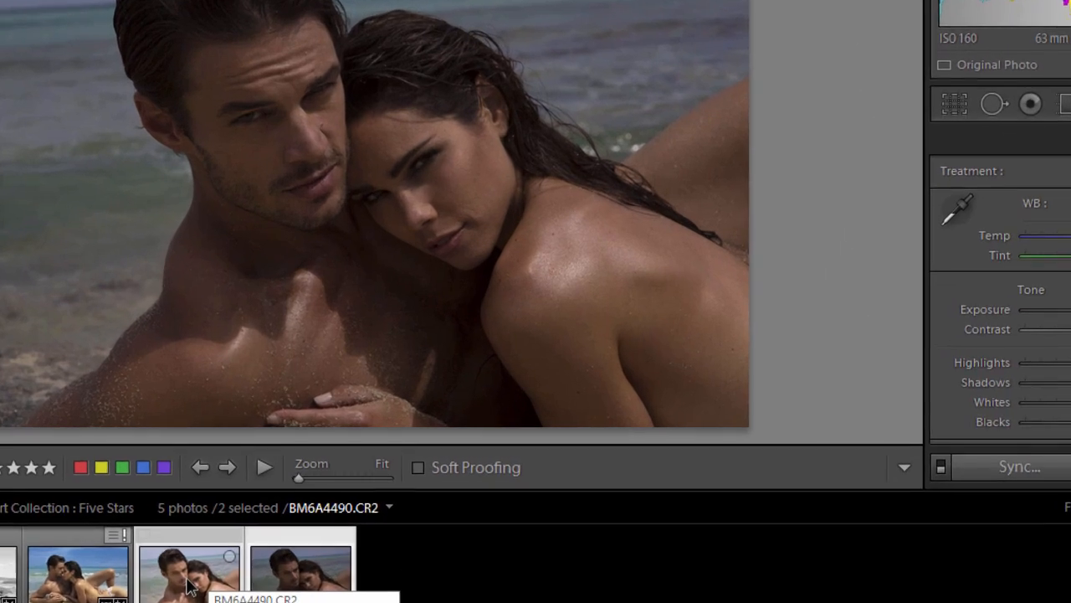
From Lightroom, open BM6A4490.CR2 and its virtual copy as layers of one Photoshop document, then close it without saving.
right_click(312, 528)
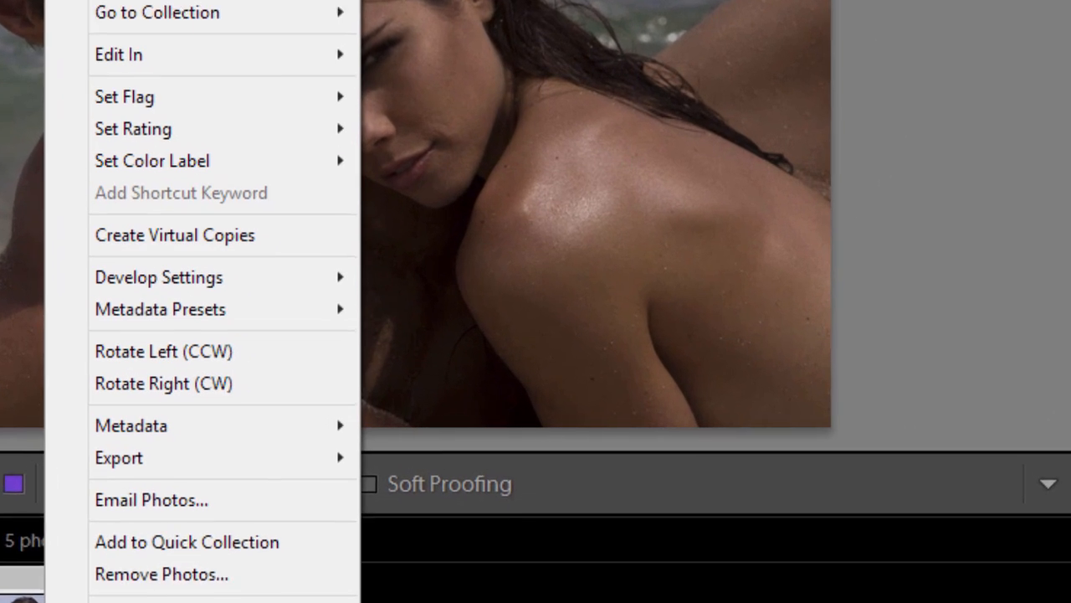
mouse_move(232, 53)
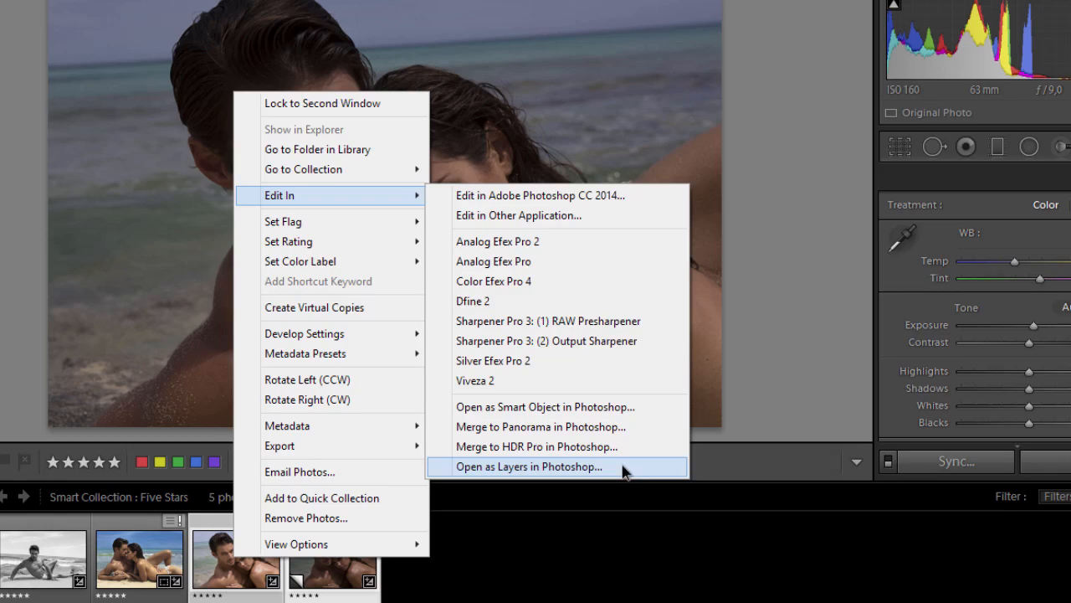
left_click(679, 496)
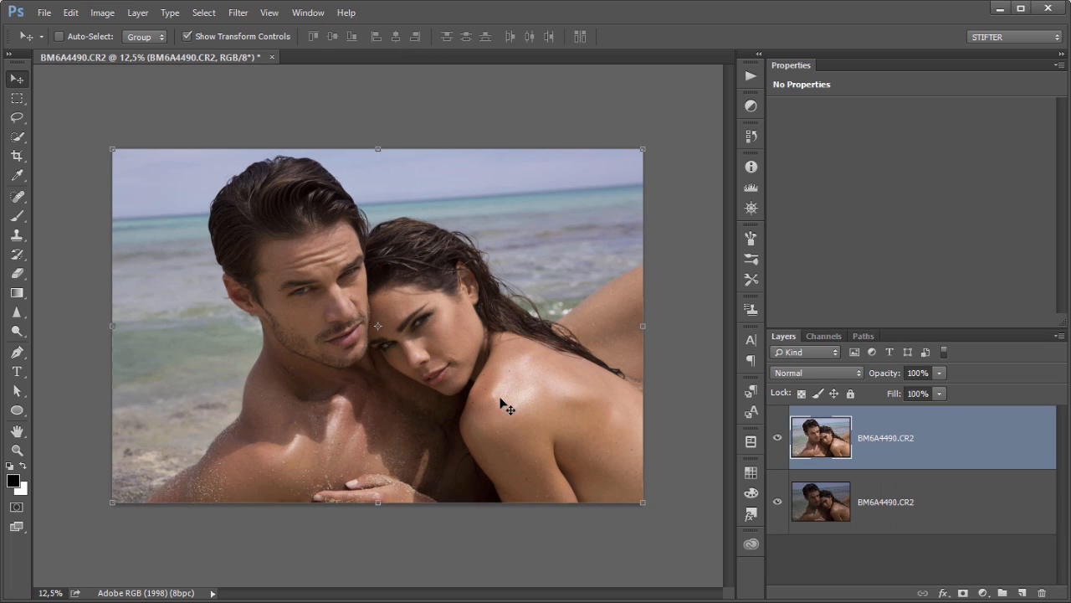
left_click(16, 99)
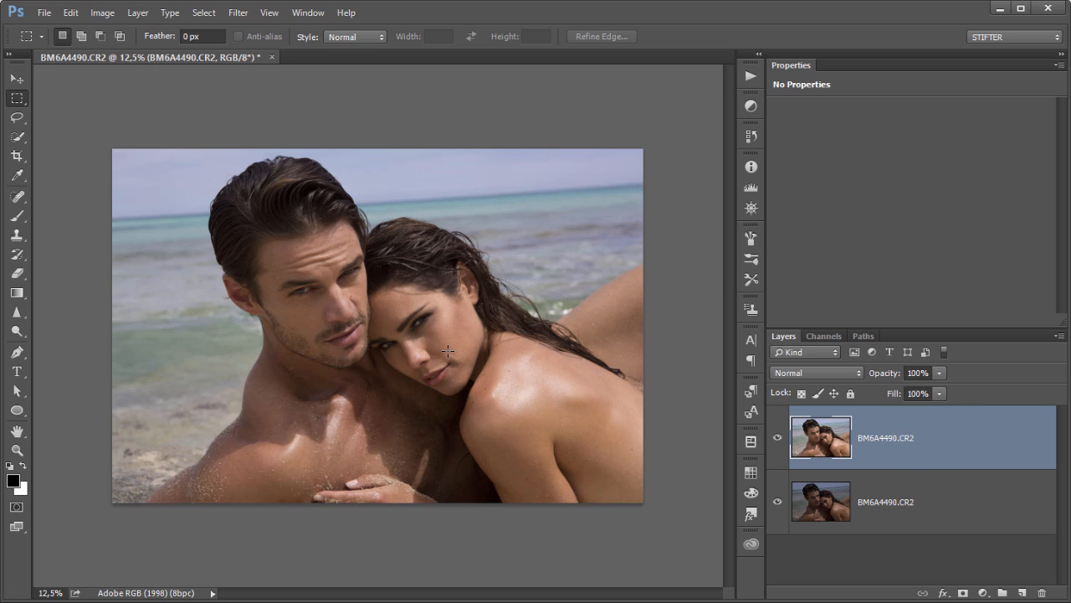
key("ctrl+w")
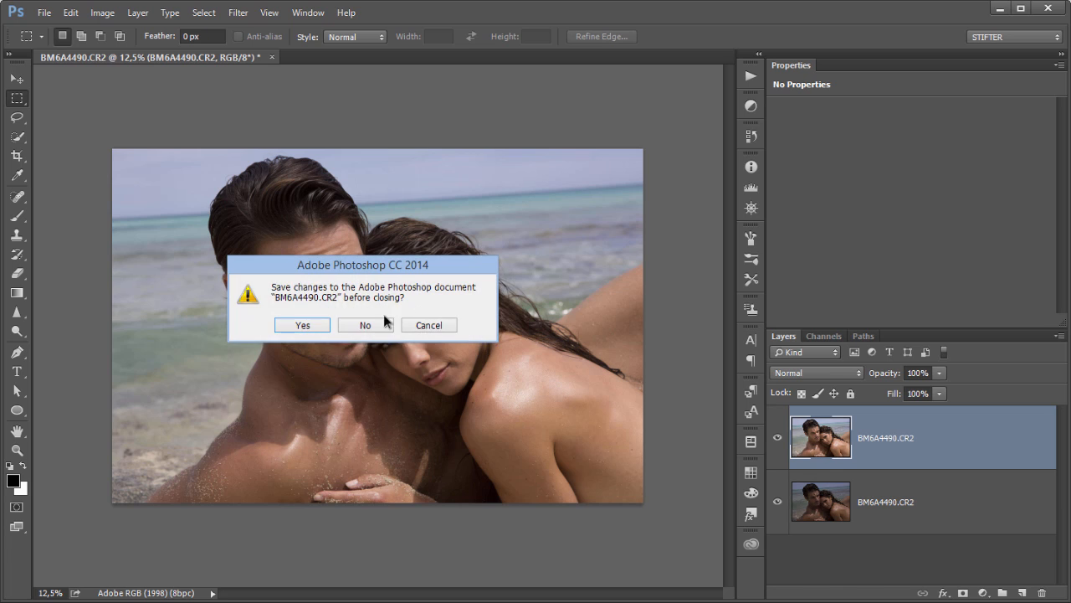
left_click(375, 322)
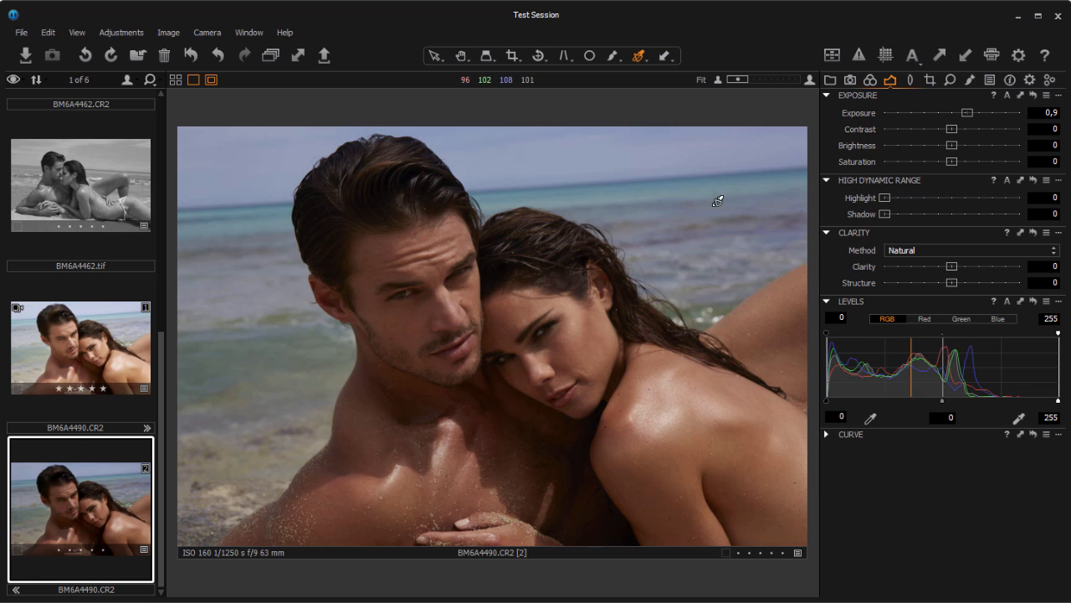
Switch to Capture One Pro and view the exposure and Color Editor tools for the second variant of BM6A4490.CR2.
left_click(832, 81)
left_click(890, 80)
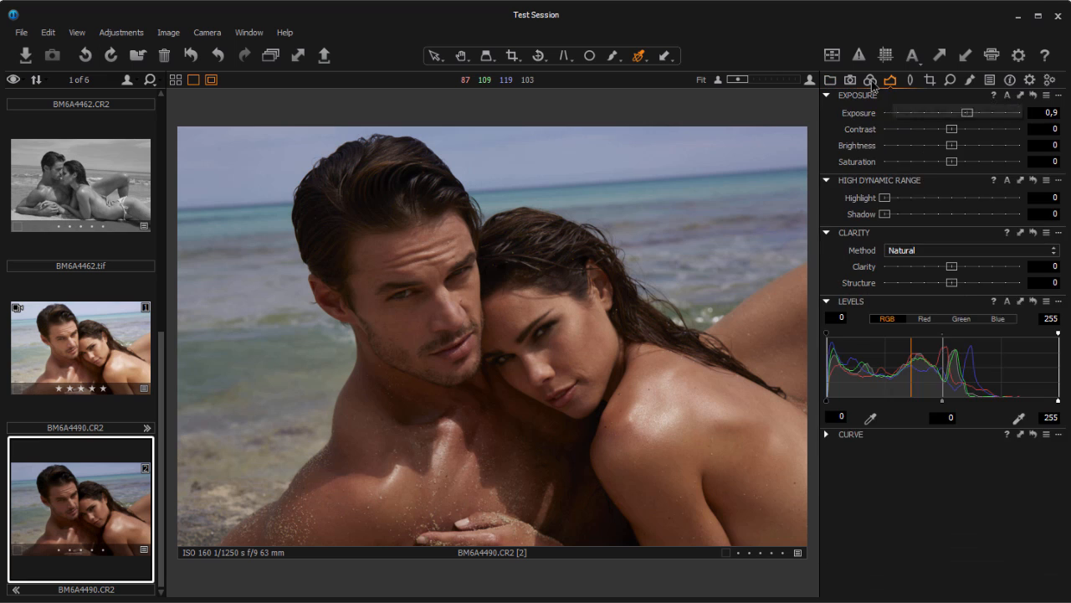
left_click(870, 80)
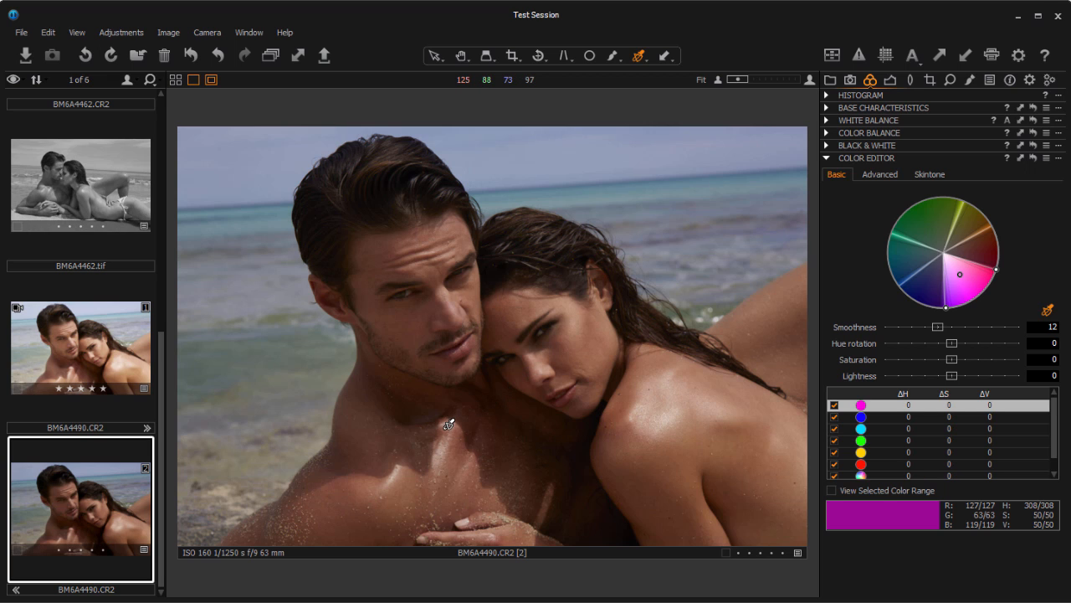
left_click(115, 336)
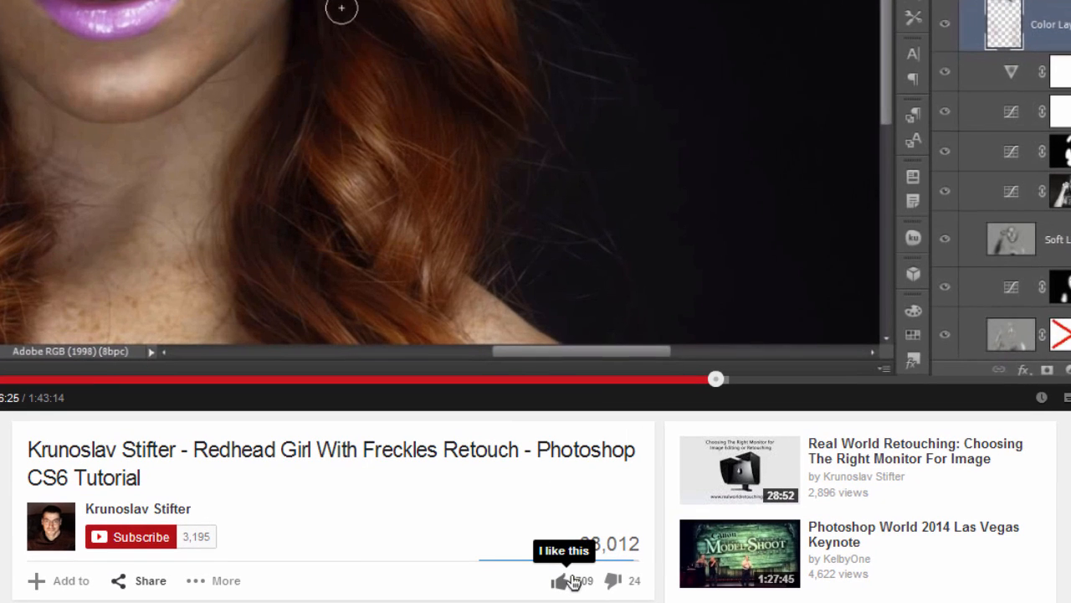
On YouTube, like the Redhead Girl With Freckles Retouch tutorial video and subscribe to its channel.
left_click(572, 581)
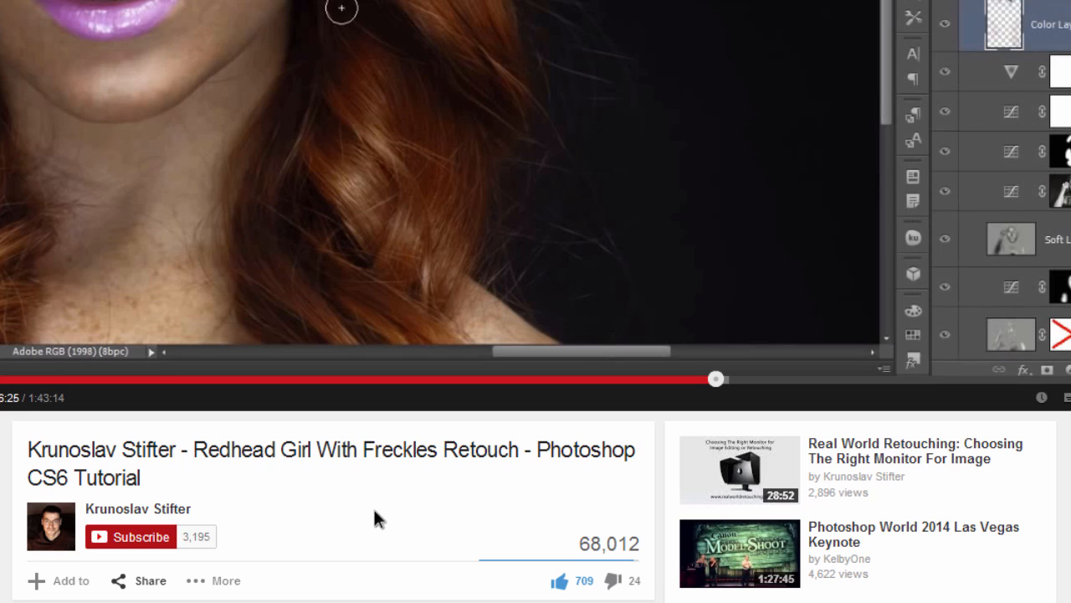
left_click(137, 539)
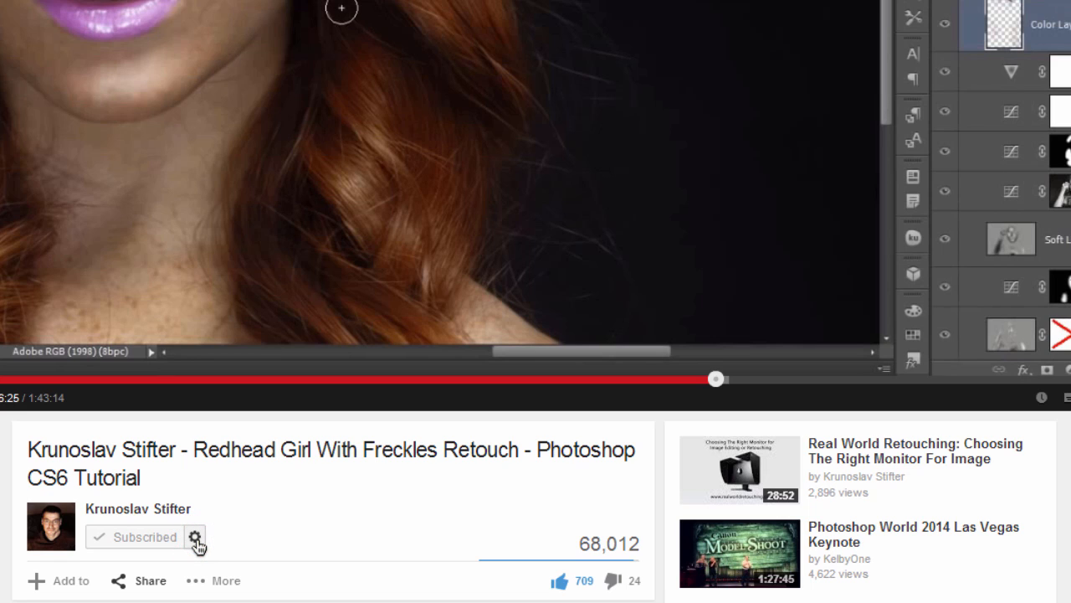
Turn on Send me updates in the channel's subscription preferences and save them.
left_click(195, 538)
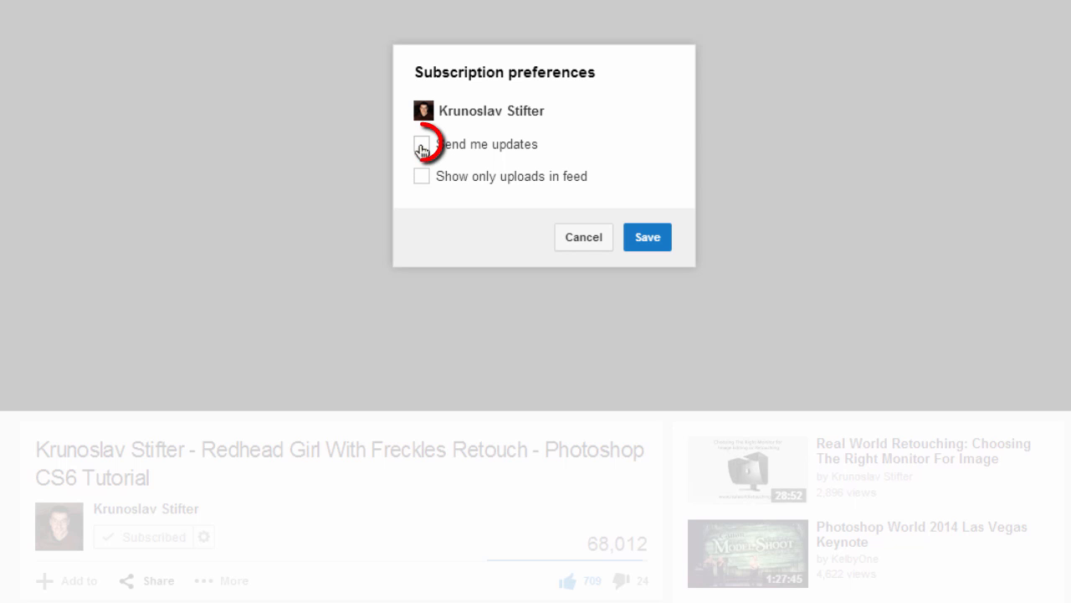
left_click(422, 147)
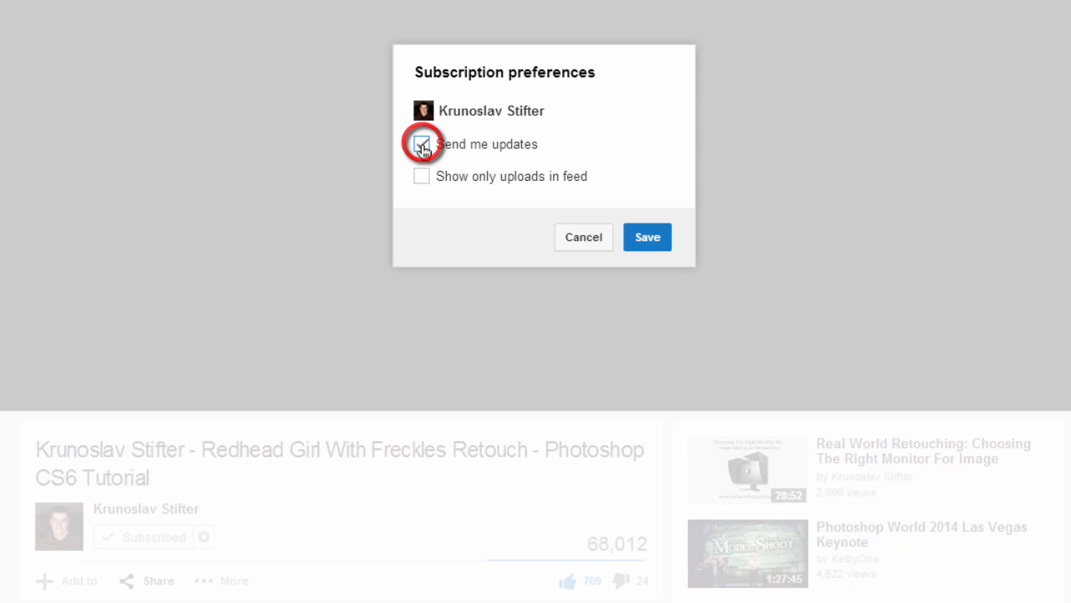
left_click(640, 240)
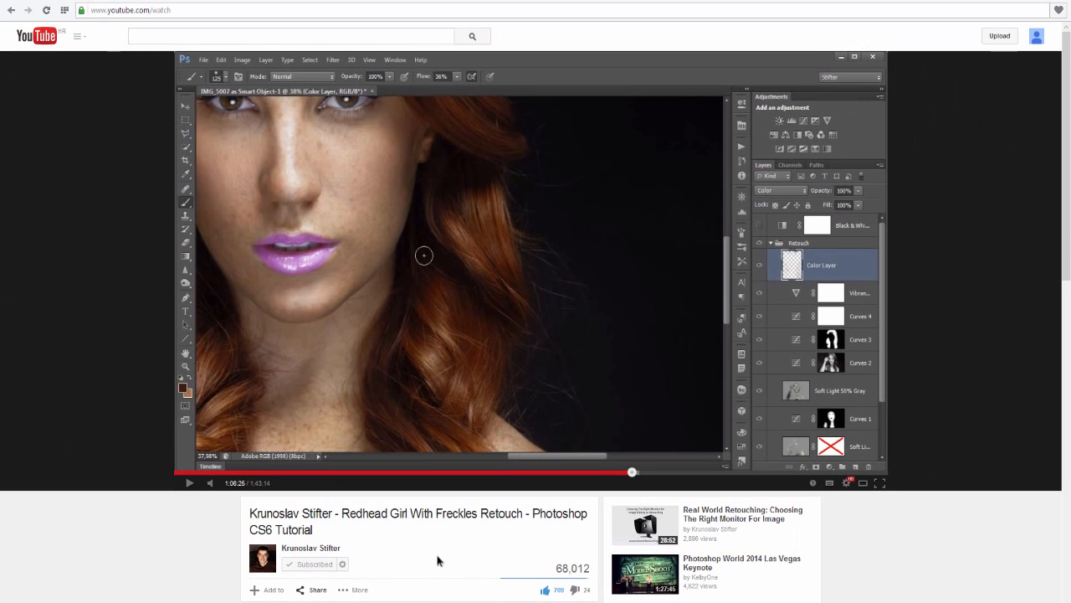